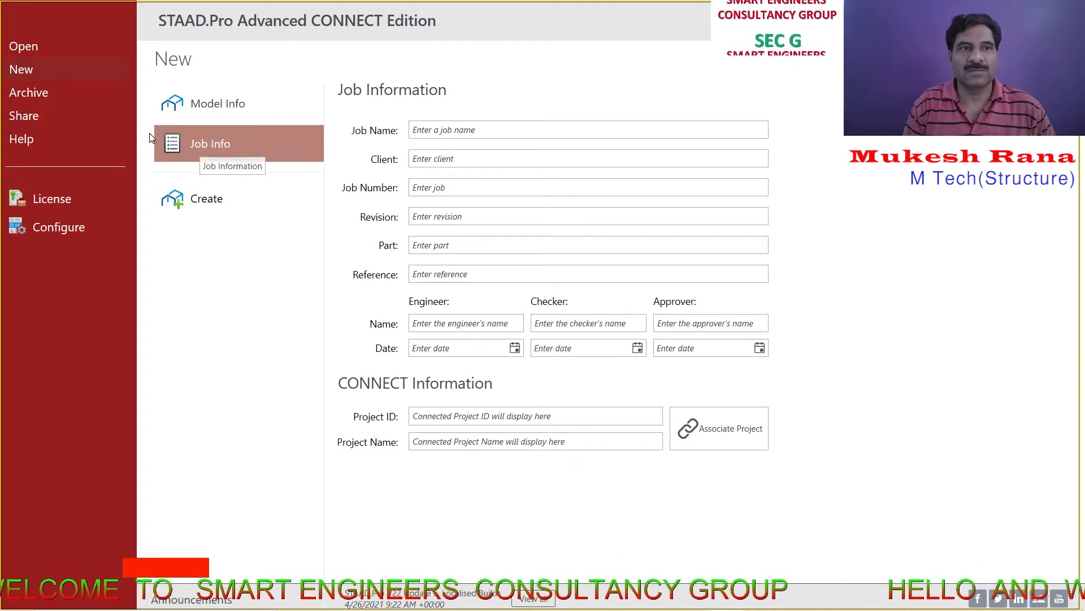
Enter the job name ABCD and client XYZ in the job information, and create the new model
{"action": "left_click", "coordinate": [494, 126]}
{"action": "type", "text": "A"}
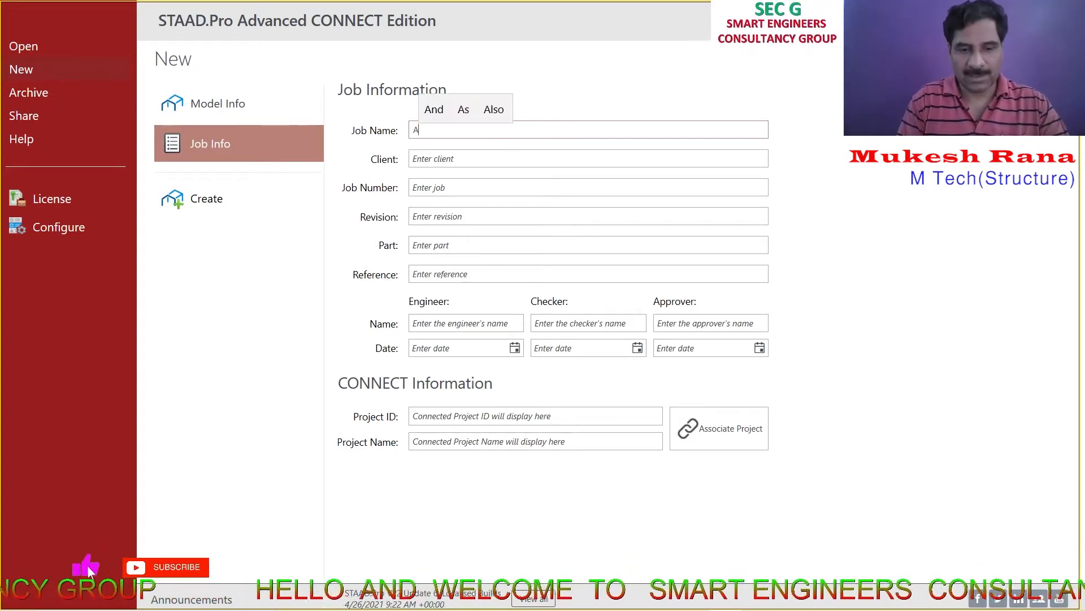
{"action": "type", "text": "BCD"}
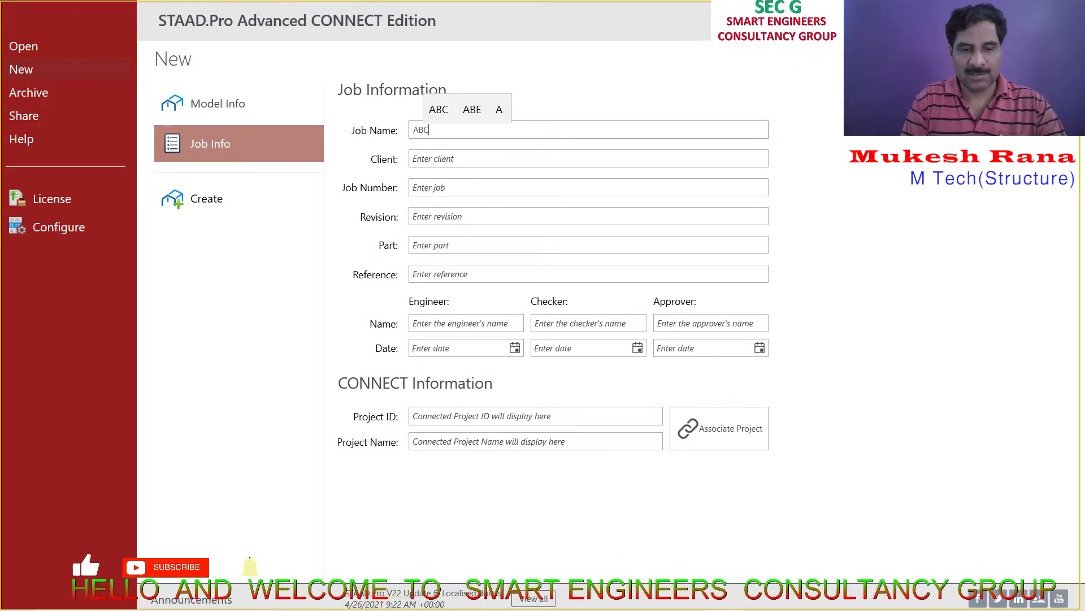
{"action": "left_click", "coordinate": [481, 157]}
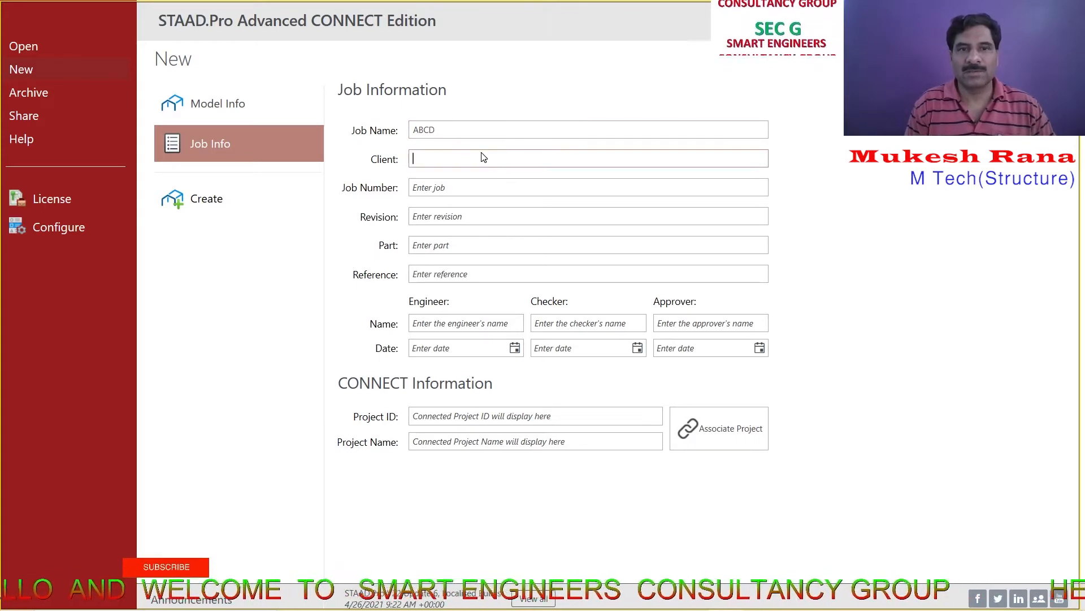
{"action": "type", "text": "X"}
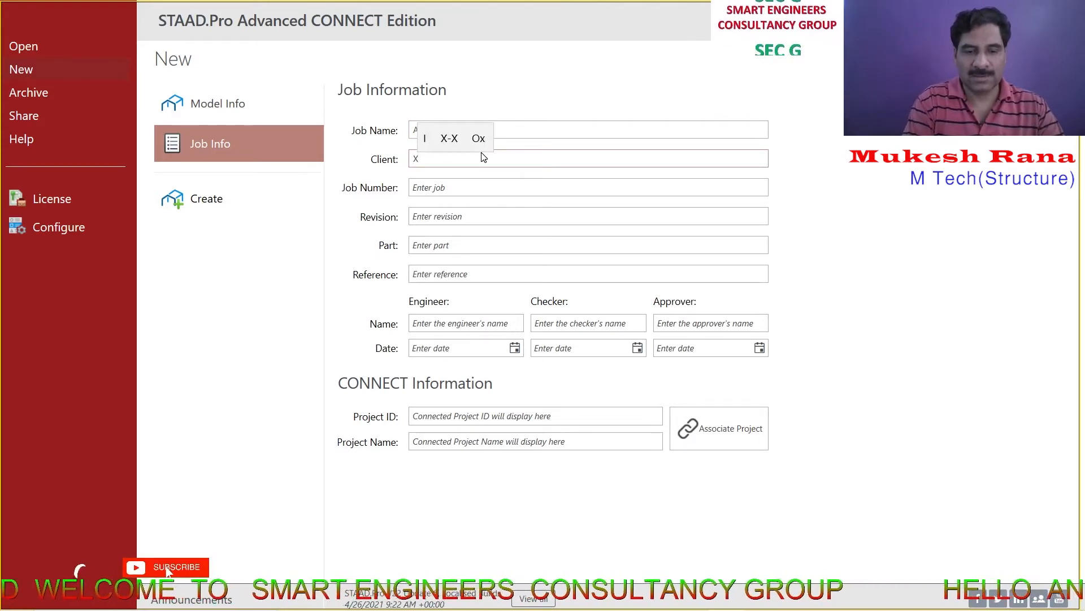
{"action": "type", "text": "YZ"}
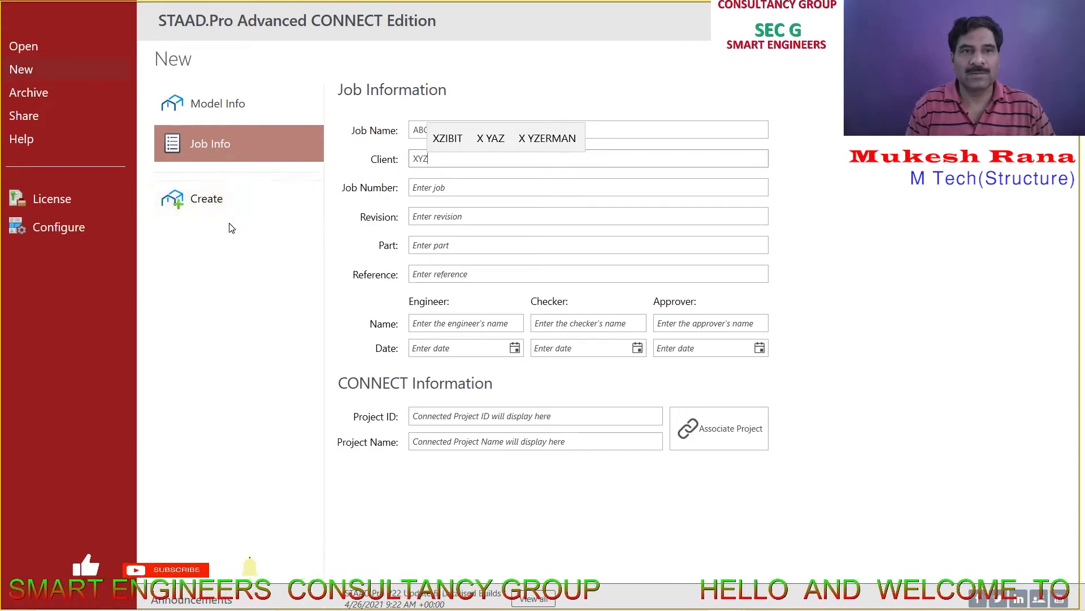
{"action": "left_click", "coordinate": [227, 202]}
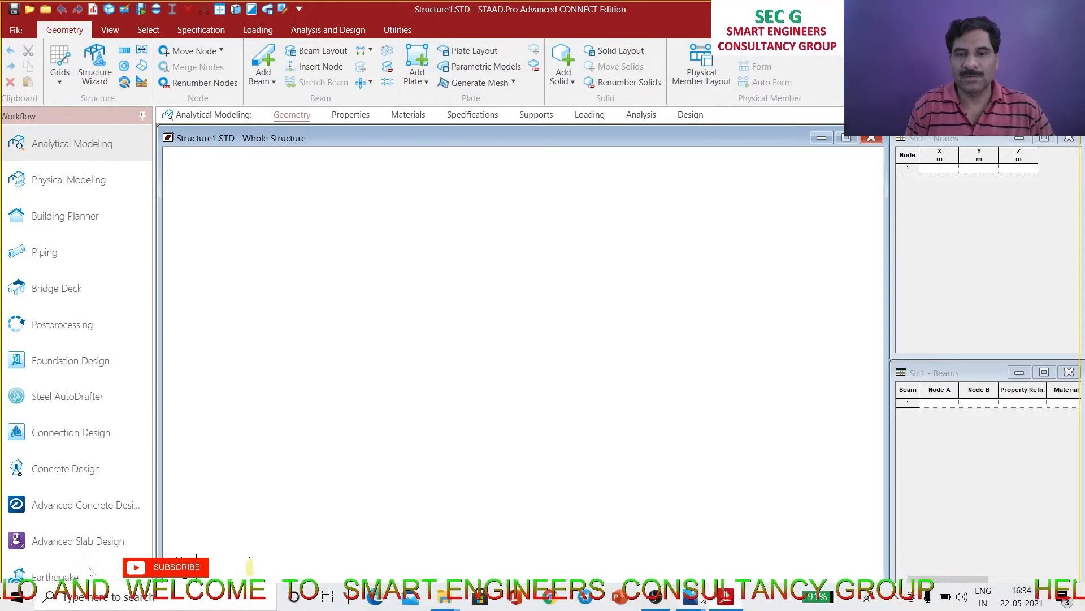
Consult the Problem No-01 beam sketch in Photos and add nodes 1 and 2 at X = 0 and 6 m in the node table
{"action": "mouse_move", "coordinate": [691, 597]}
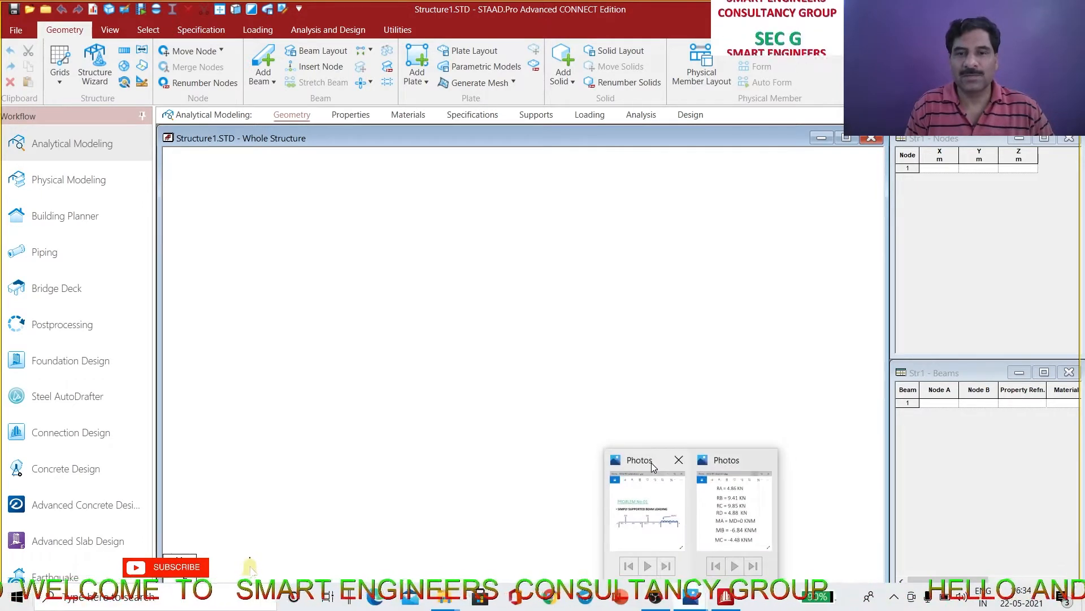
{"action": "left_click", "coordinate": [650, 489]}
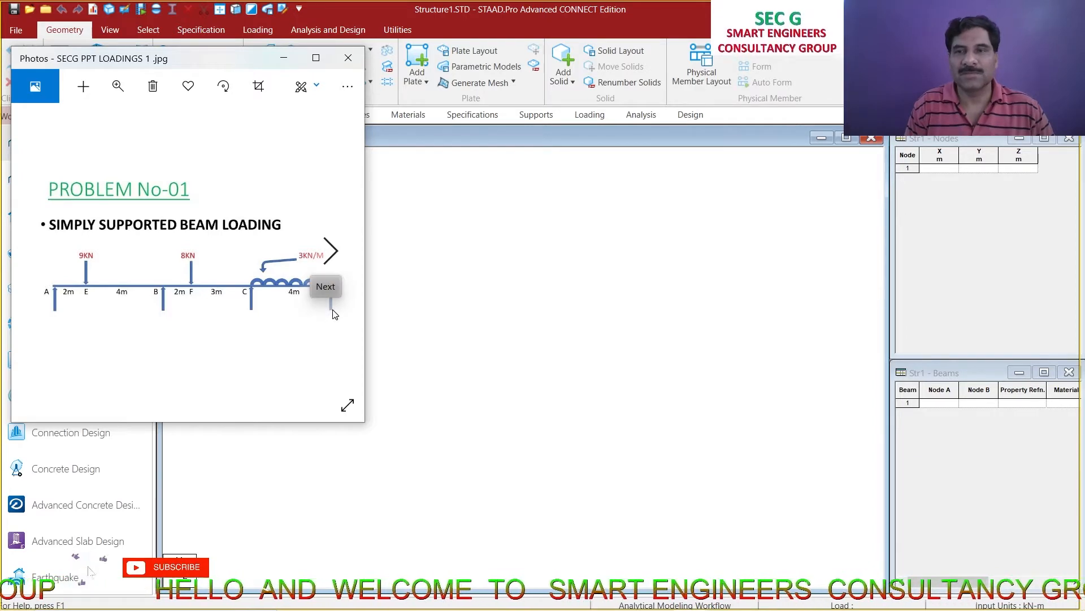
{"action": "left_click", "coordinate": [939, 169]}
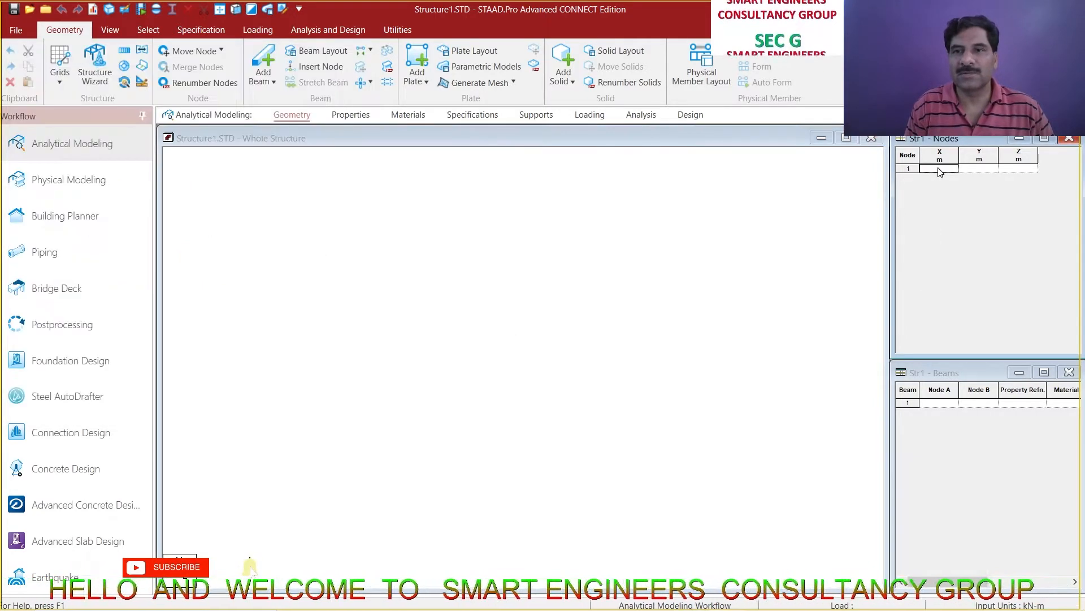
{"action": "type", "text": "0"}
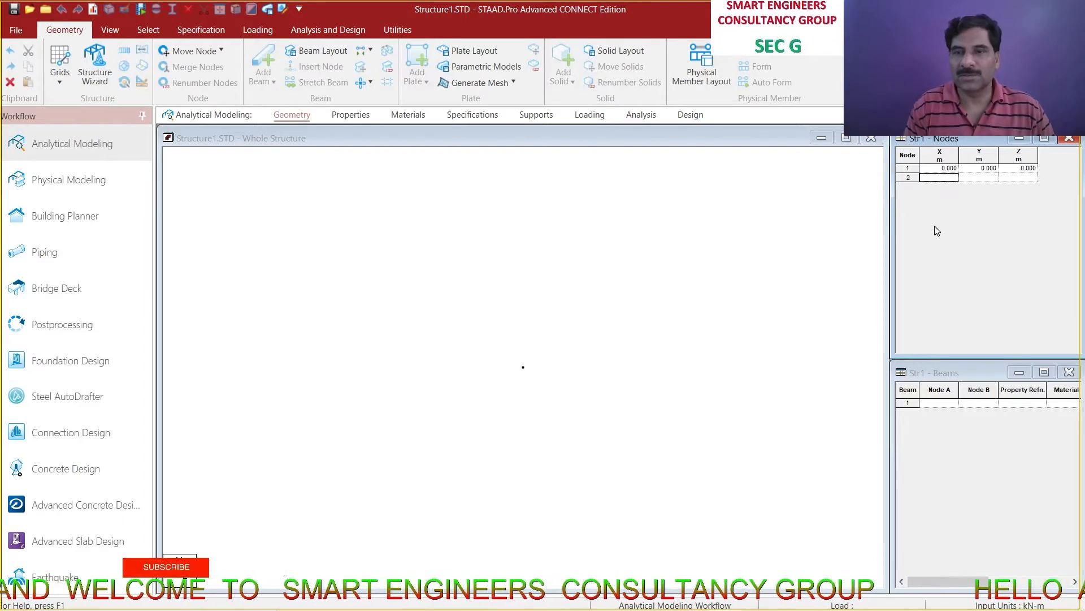
{"action": "key", "text": "Return"}
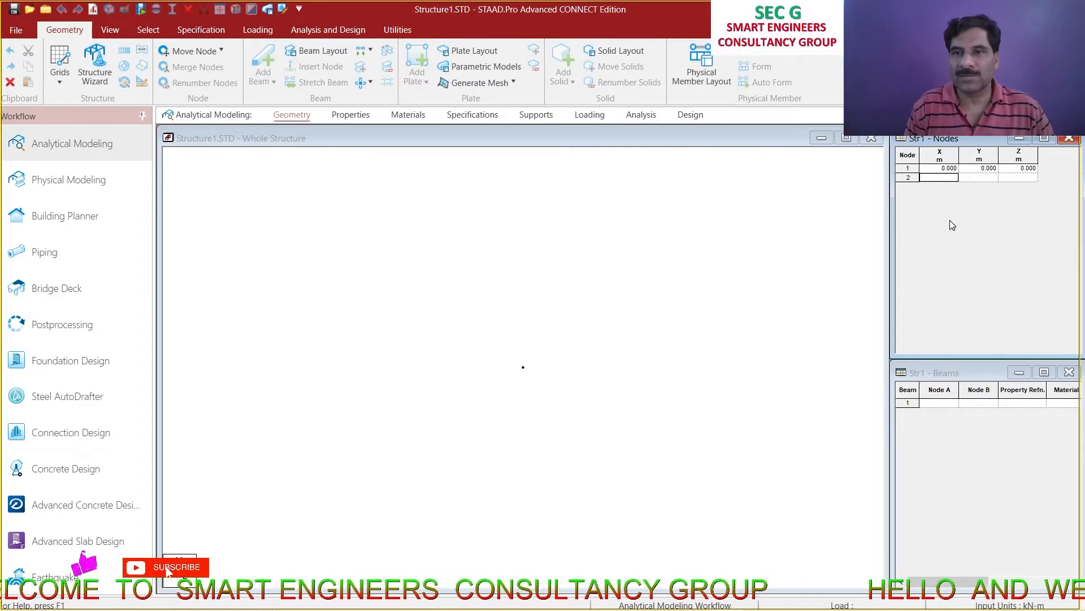
{"action": "type", "text": "6"}
{"action": "key", "text": "Return"}
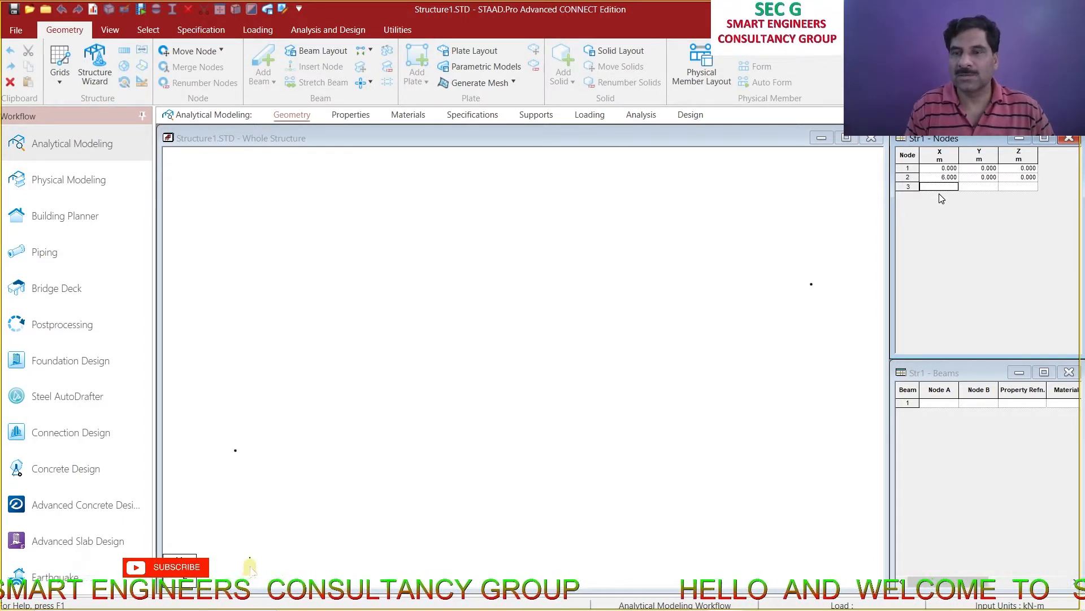
Recheck the span lengths in the Photos beam sketch and add nodes 3 and 4 at X = 11 and 15 m
{"action": "mouse_move", "coordinate": [745, 607]}
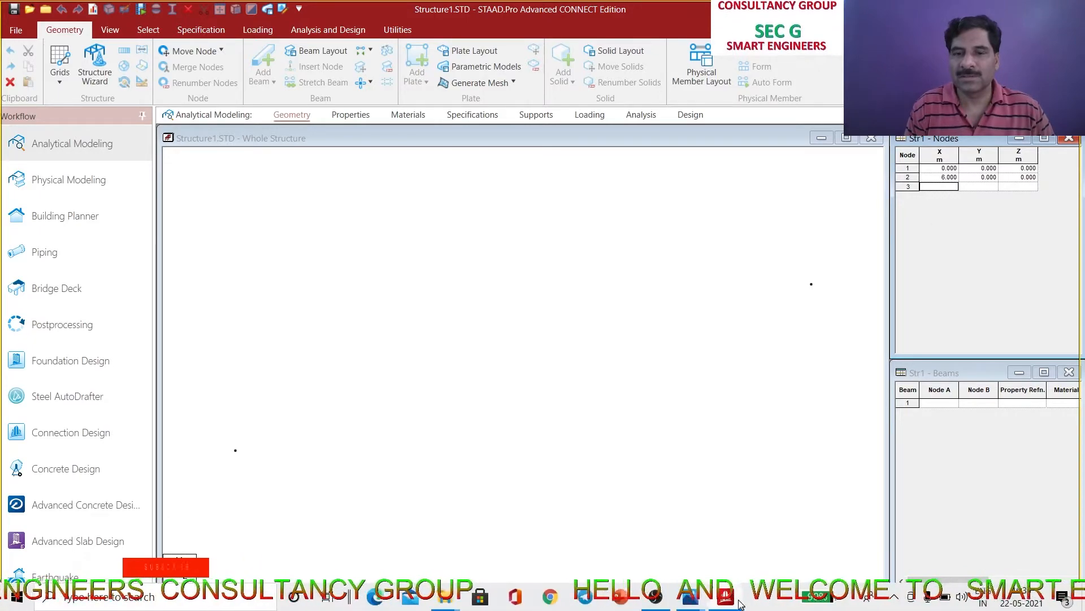
{"action": "mouse_move", "coordinate": [690, 598]}
{"action": "left_click", "coordinate": [669, 521]}
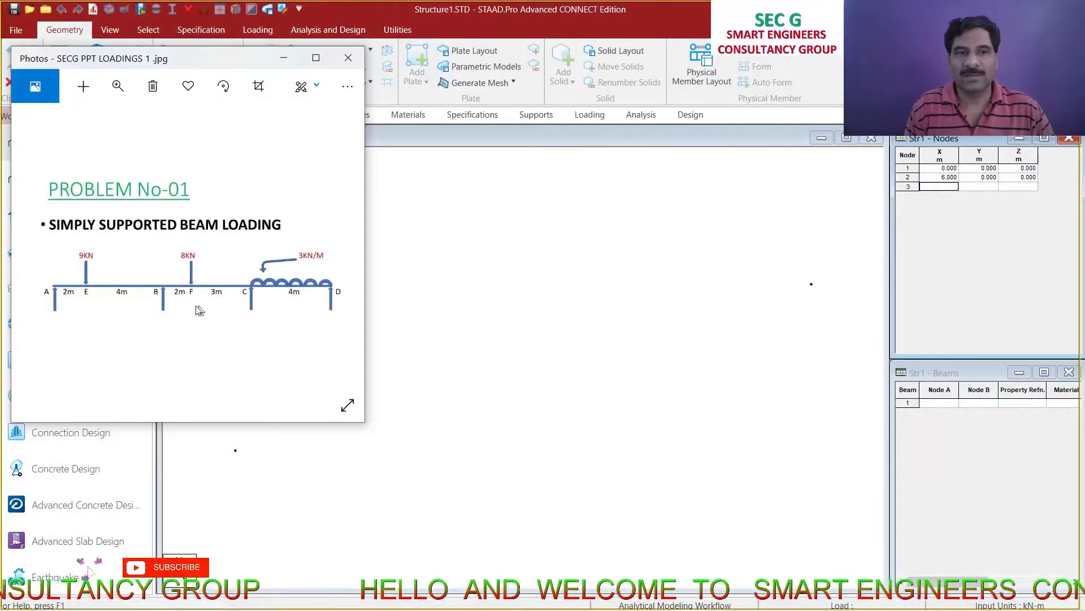
{"action": "left_click", "coordinate": [940, 185]}
{"action": "type", "text": "11"}
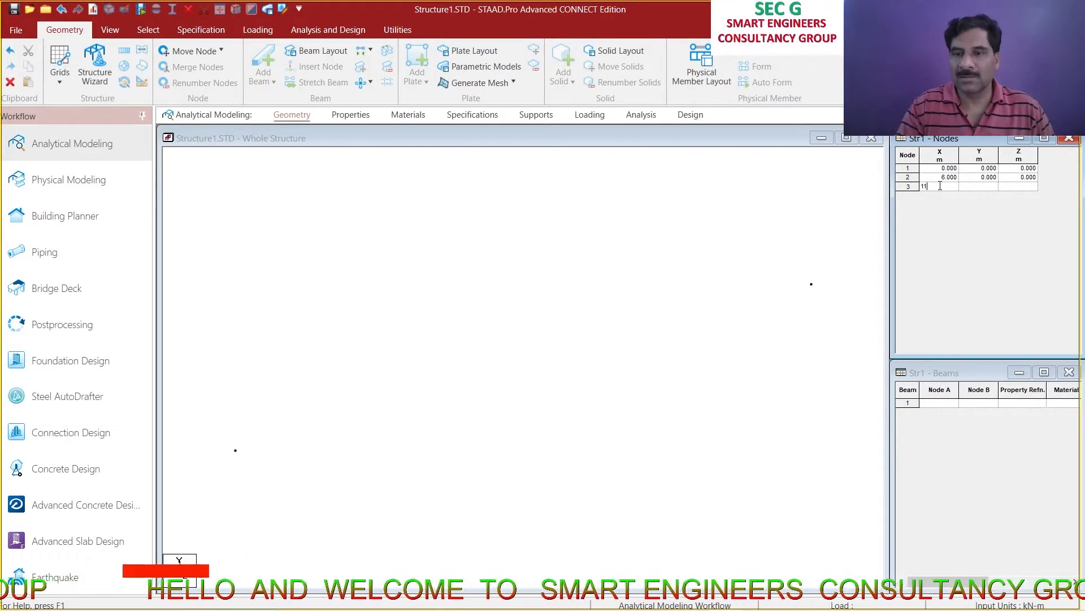
{"action": "key", "text": "Return"}
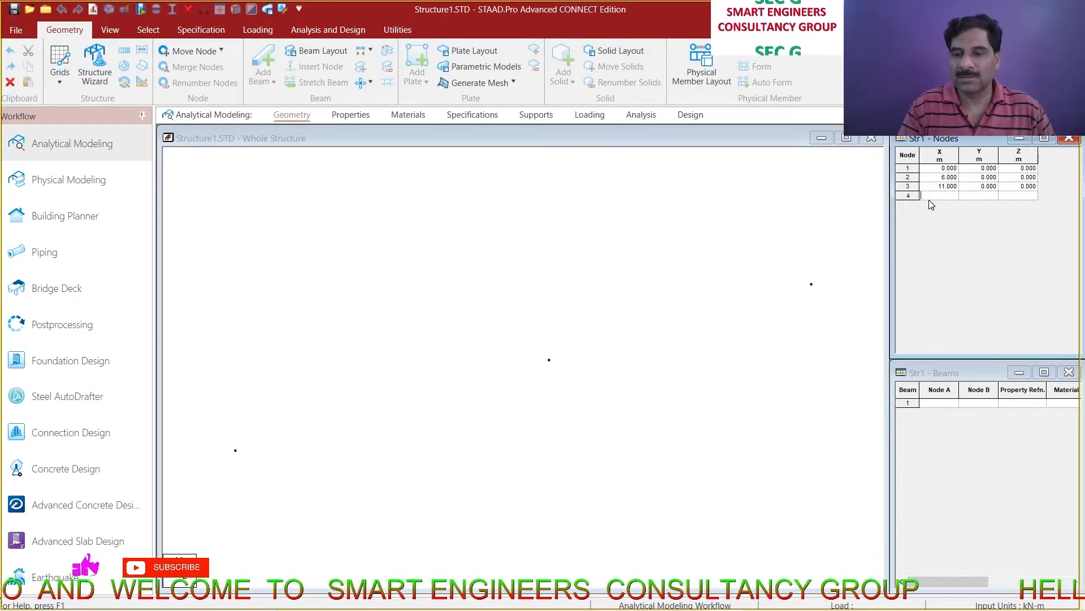
{"action": "type", "text": "15"}
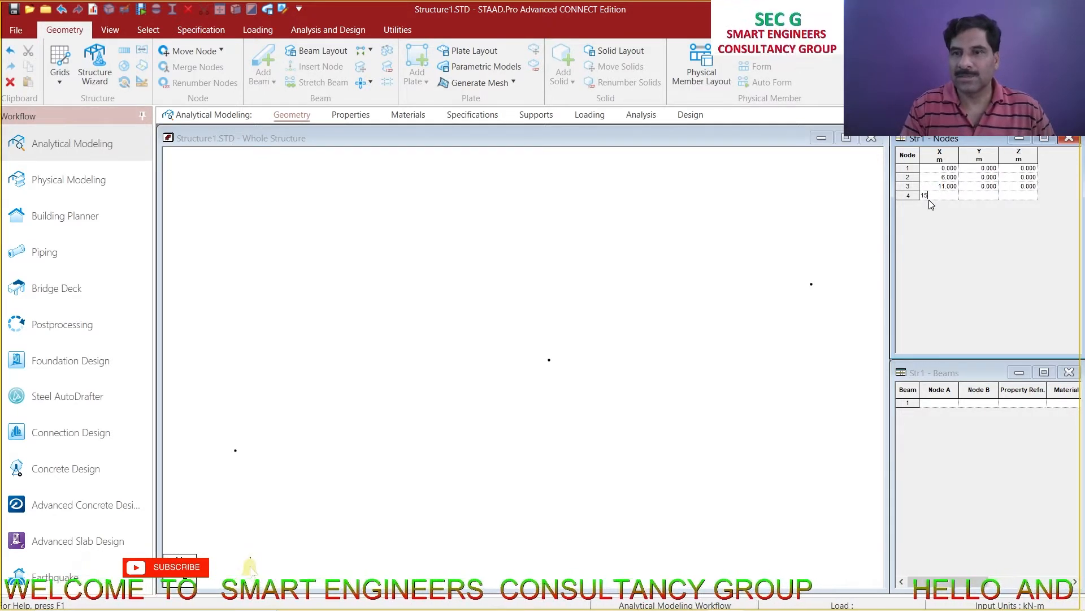
{"action": "key", "text": "Return"}
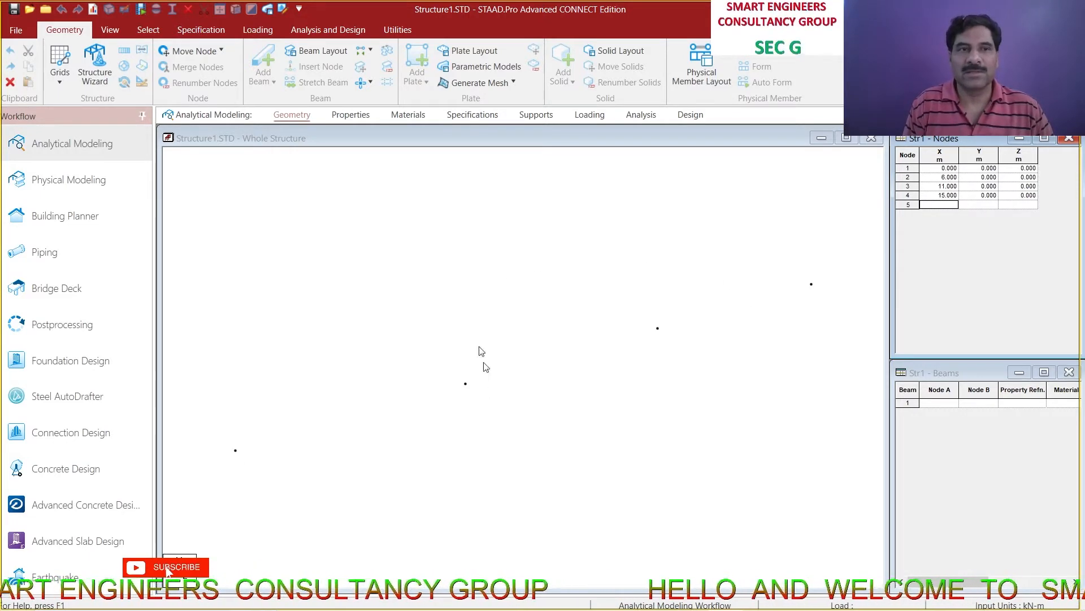
Show the model in front view, select all four nodes and connect them with beams along the X axis
{"action": "left_click", "coordinate": [116, 31]}
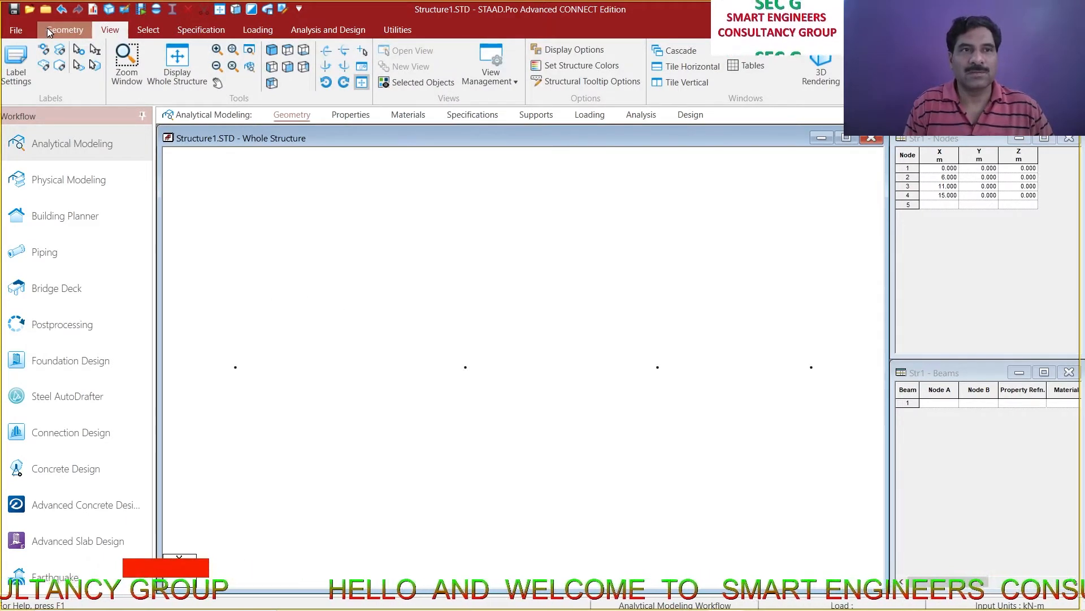
{"action": "left_click", "coordinate": [152, 32]}
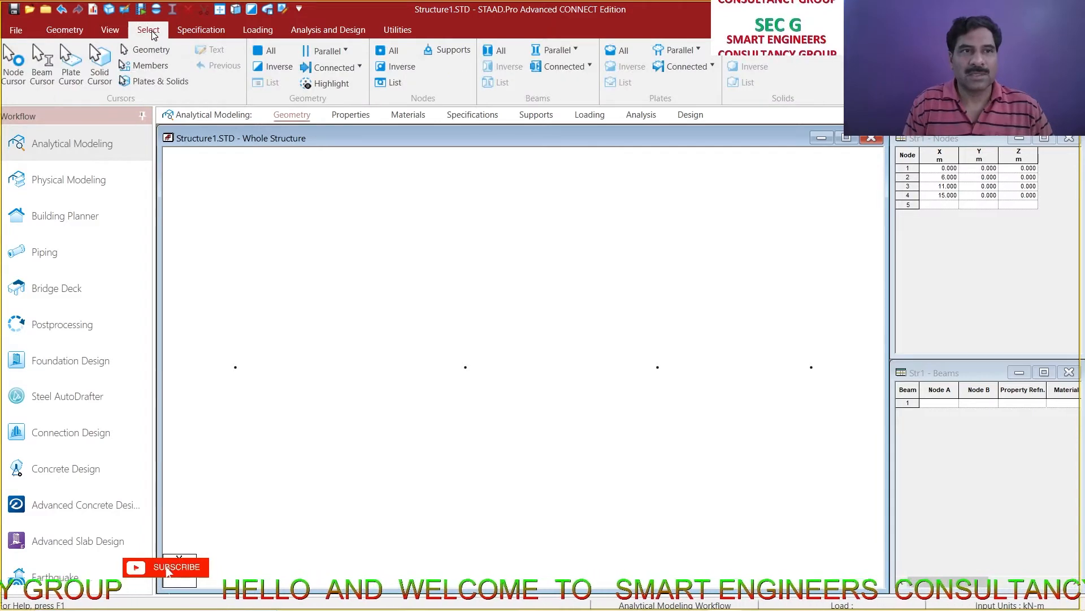
{"action": "left_click", "coordinate": [17, 63]}
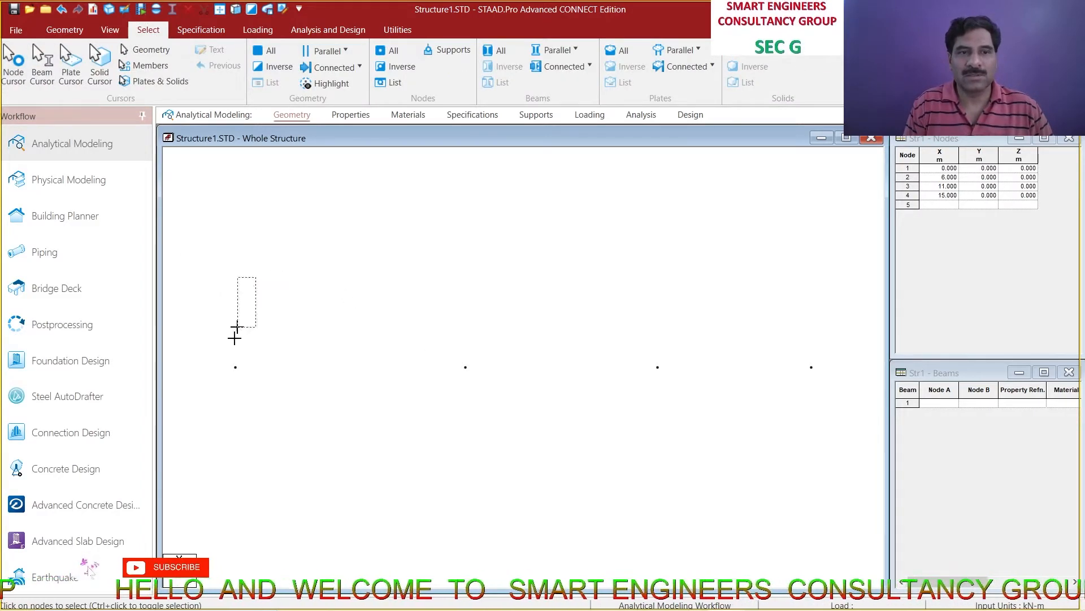
{"action": "left_click_drag", "start_coordinate": [189, 332], "coordinate": [843, 417]}
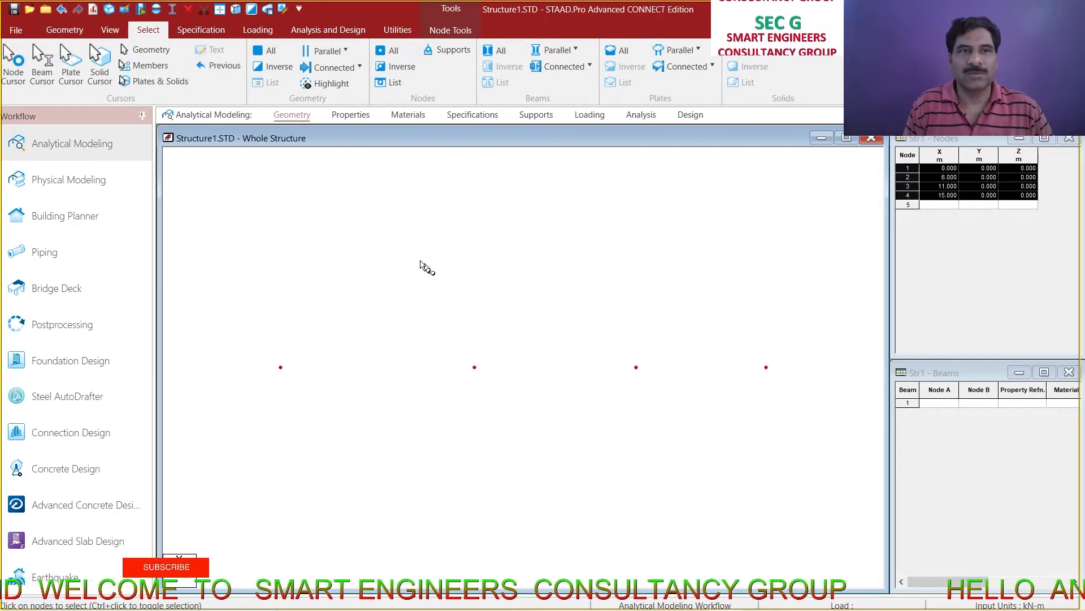
{"action": "left_click", "coordinate": [49, 33]}
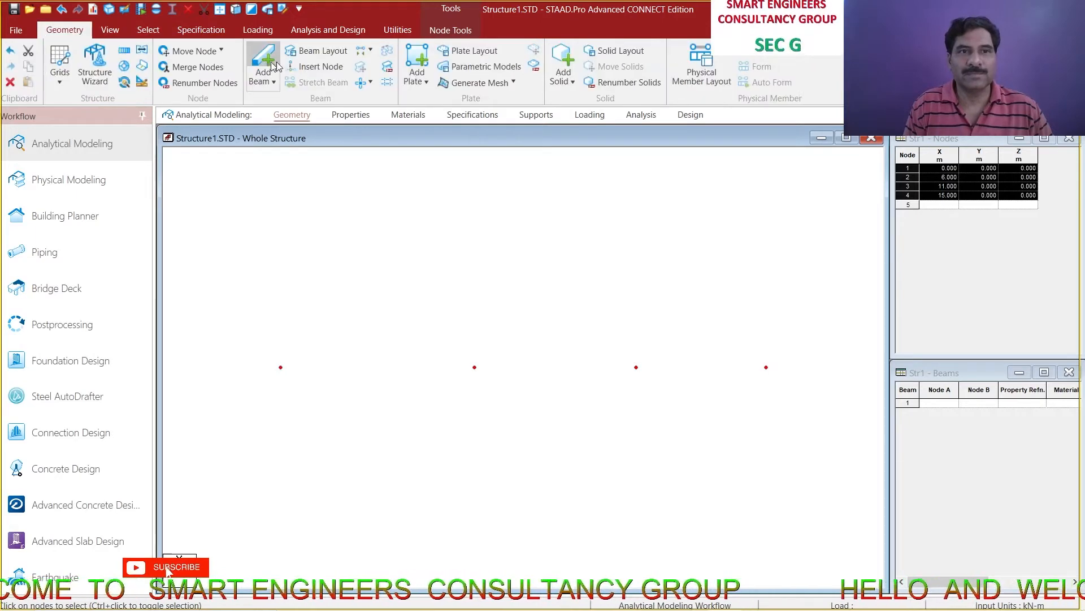
{"action": "left_click", "coordinate": [364, 53]}
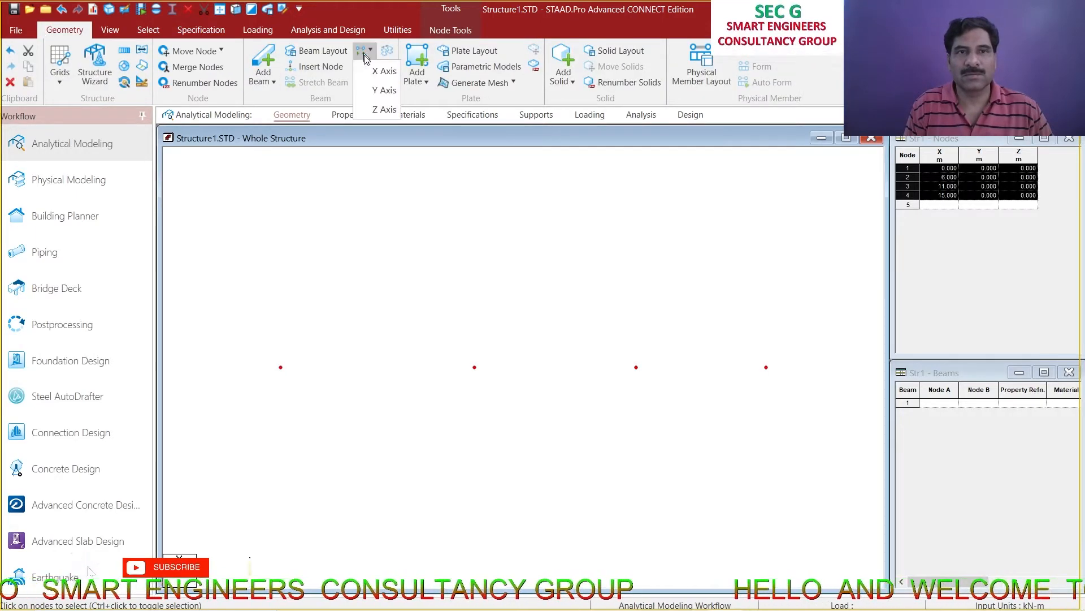
{"action": "left_click", "coordinate": [371, 69]}
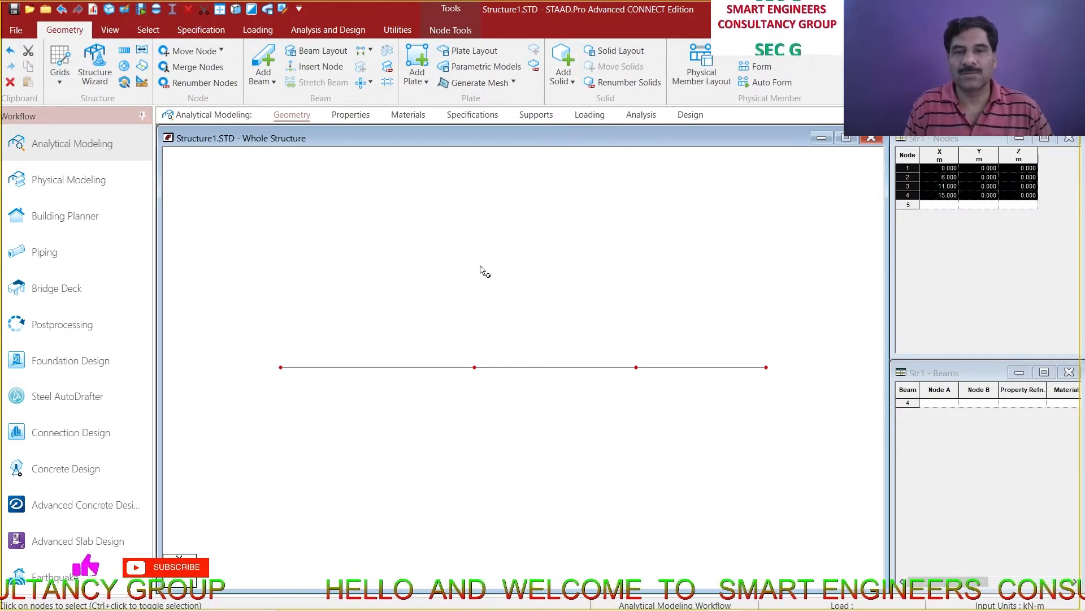
Turn on the Node Numbers and Load Values labels for the structure view
{"action": "right_click", "coordinate": [525, 249]}
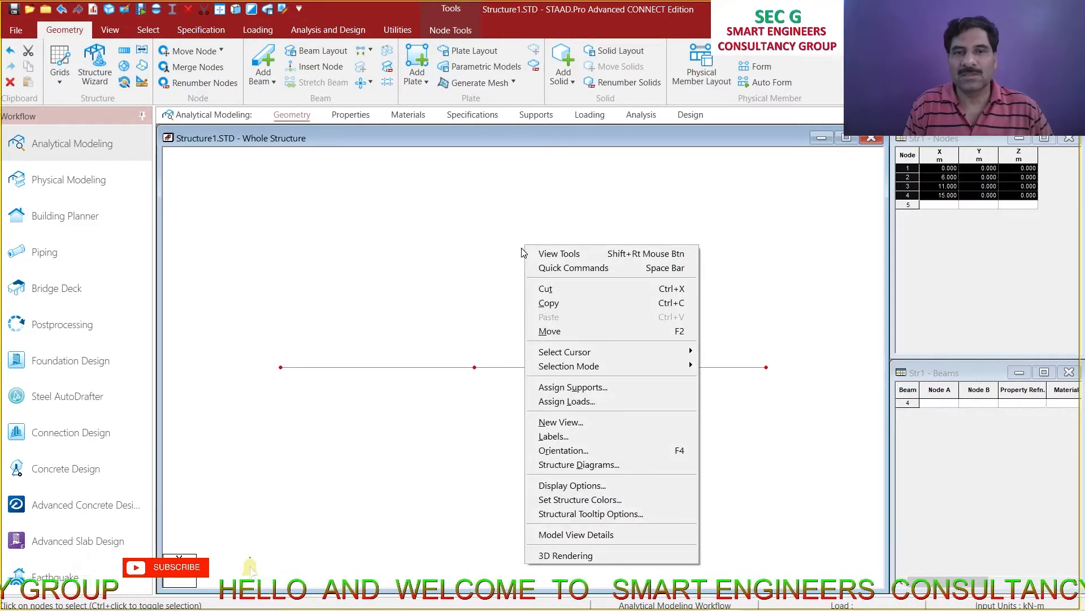
{"action": "left_click", "coordinate": [538, 436]}
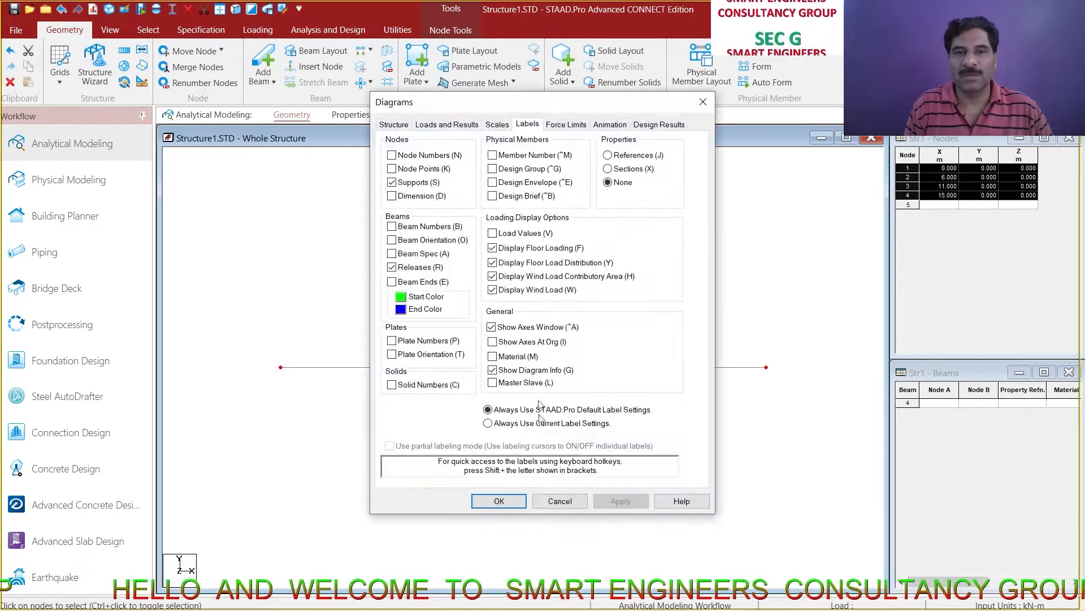
{"action": "left_click", "coordinate": [391, 157]}
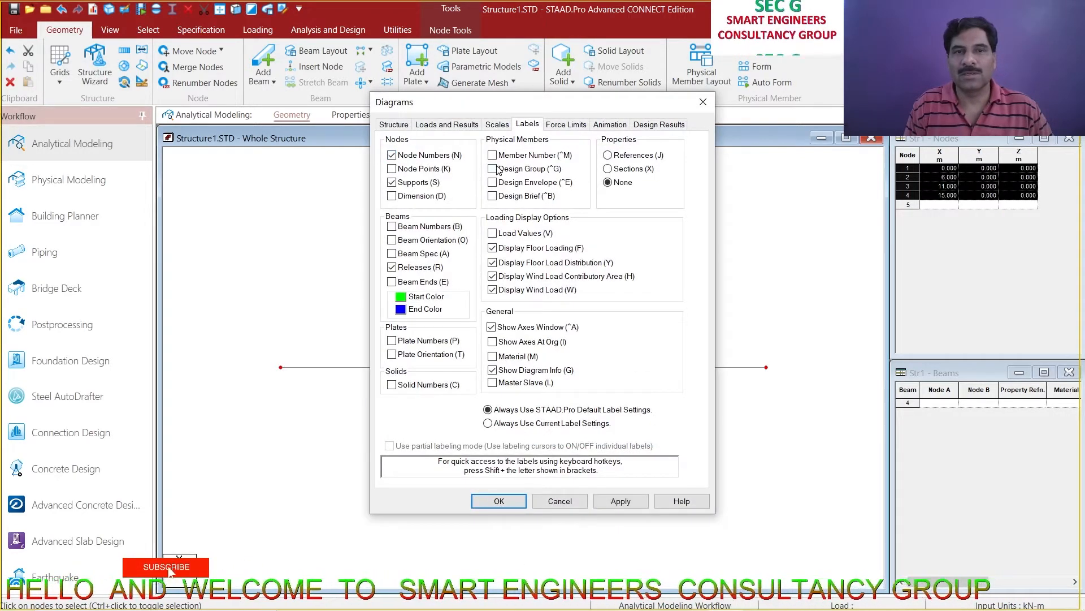
{"action": "left_click", "coordinate": [493, 234]}
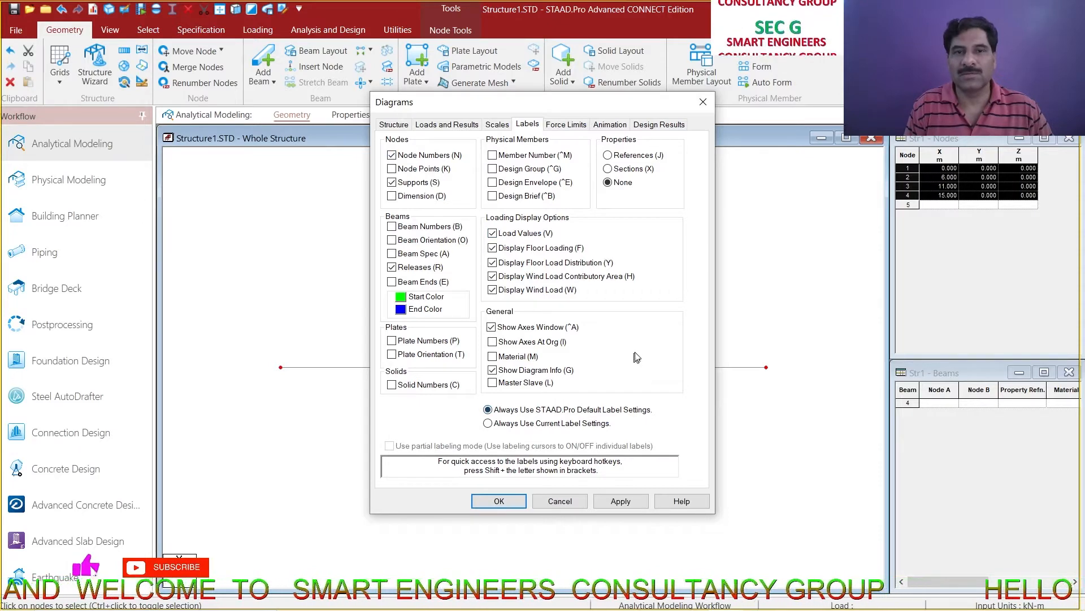
{"action": "left_click", "coordinate": [621, 502]}
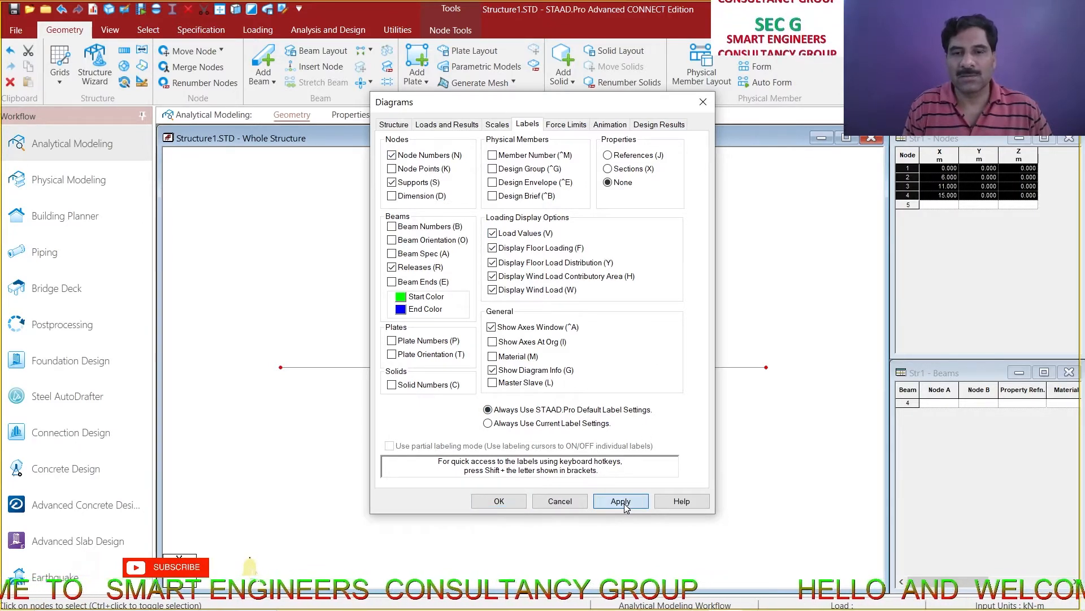
{"action": "left_click", "coordinate": [489, 503]}
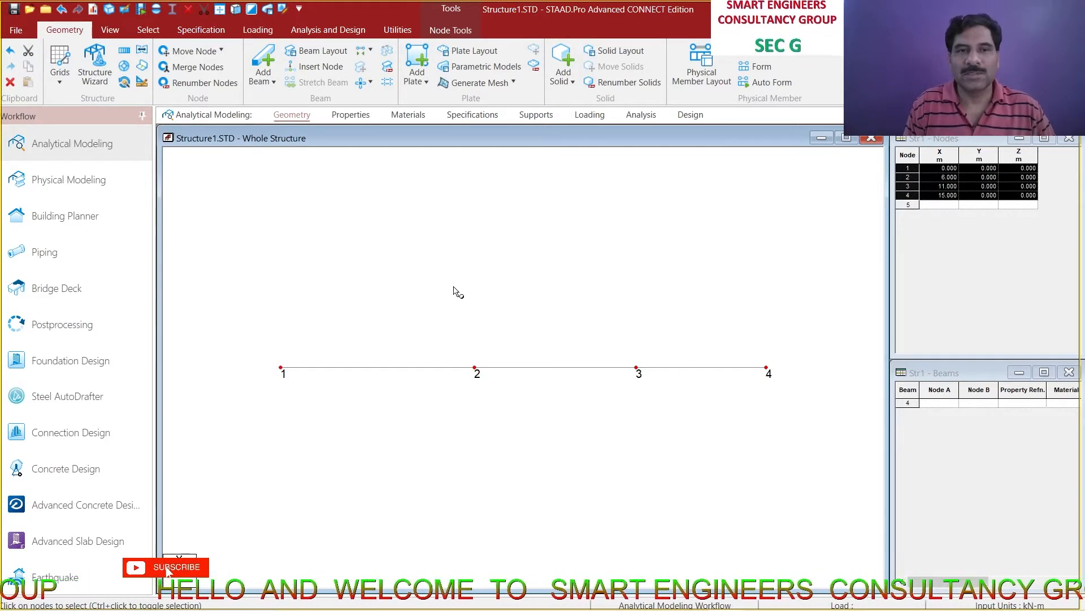
Display the length dimensions of all beams using Dimension to View, and close the dimension dialog
{"action": "left_click", "coordinate": [397, 30]}
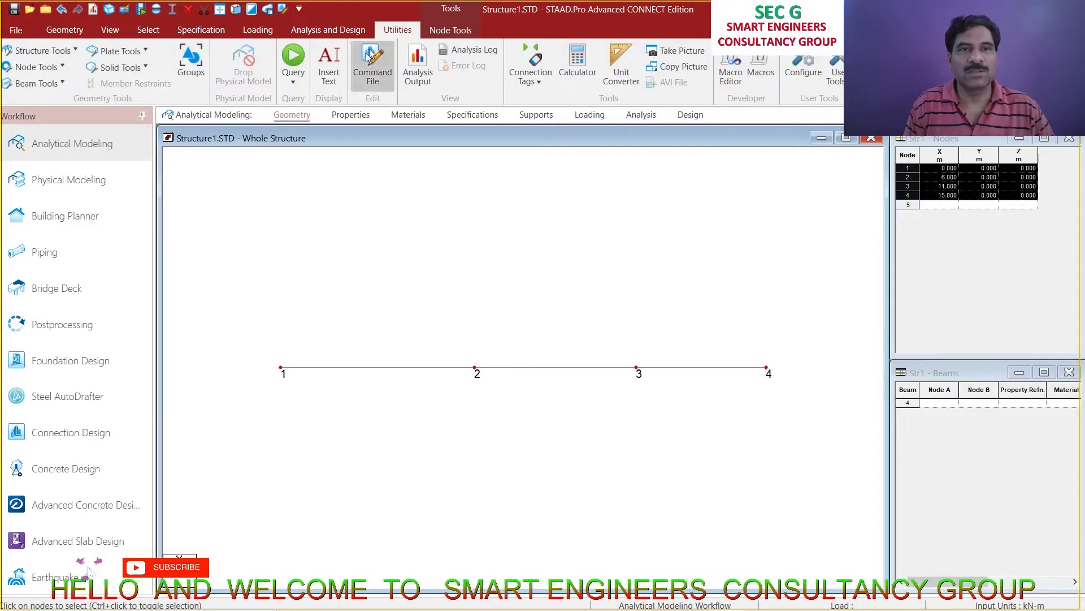
{"action": "left_click", "coordinate": [42, 83]}
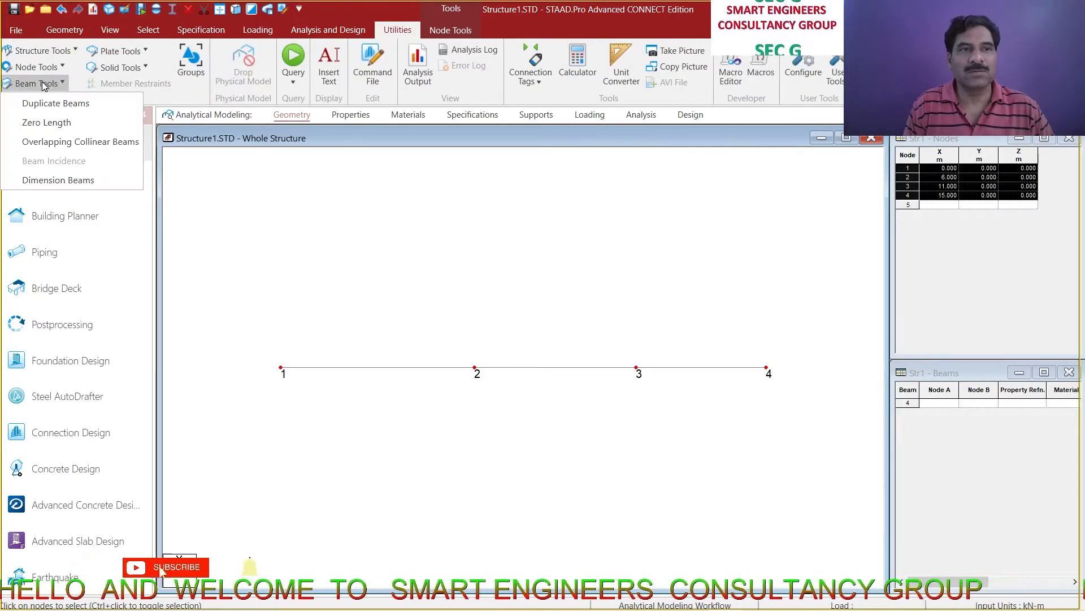
{"action": "left_click", "coordinate": [53, 180]}
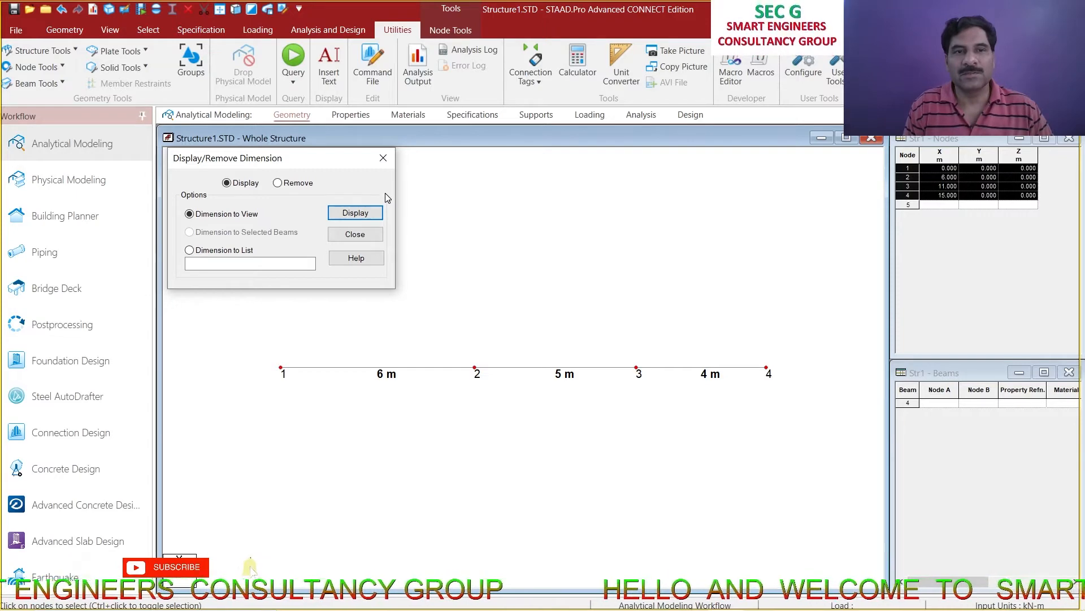
{"action": "left_click", "coordinate": [356, 234]}
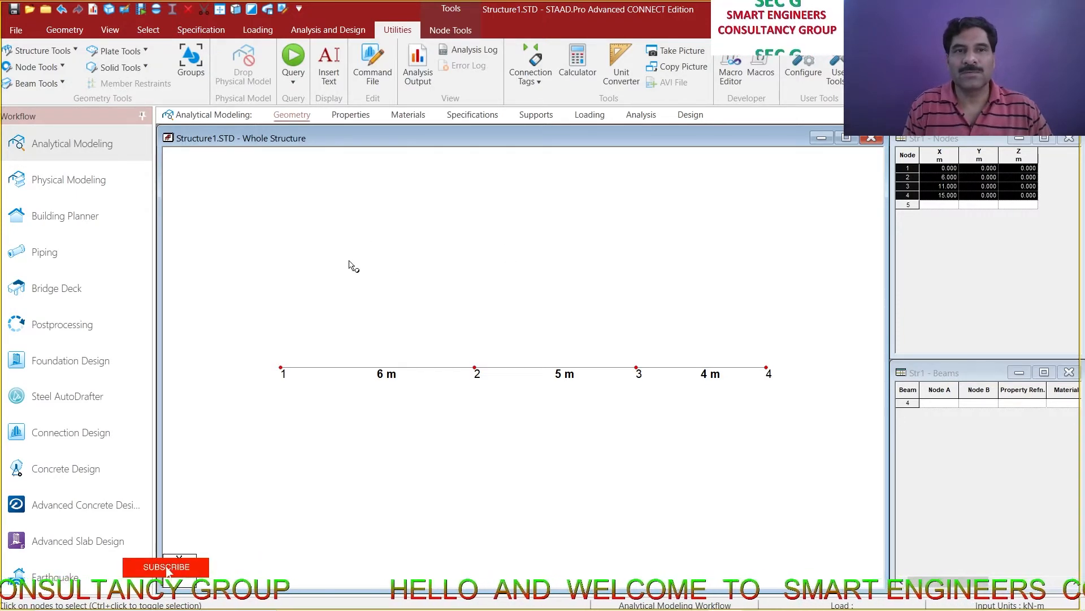
Define a rectangular concrete section with YD 0.3 m and ZD 0.3 m, and assign it to all beams using Assign To View
{"action": "left_click", "coordinate": [353, 116]}
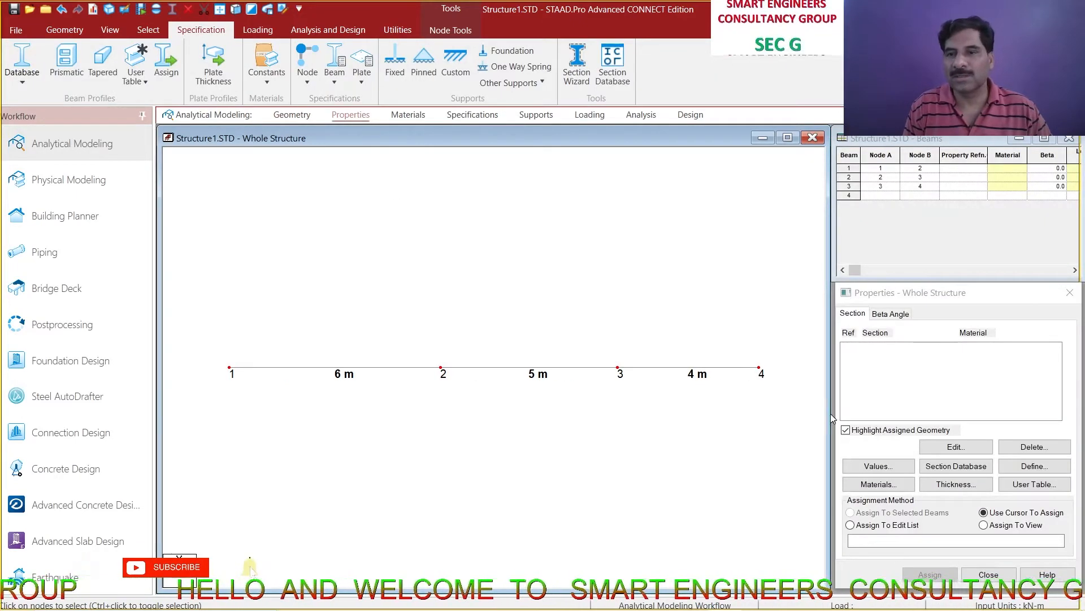
{"action": "left_click", "coordinate": [1032, 472]}
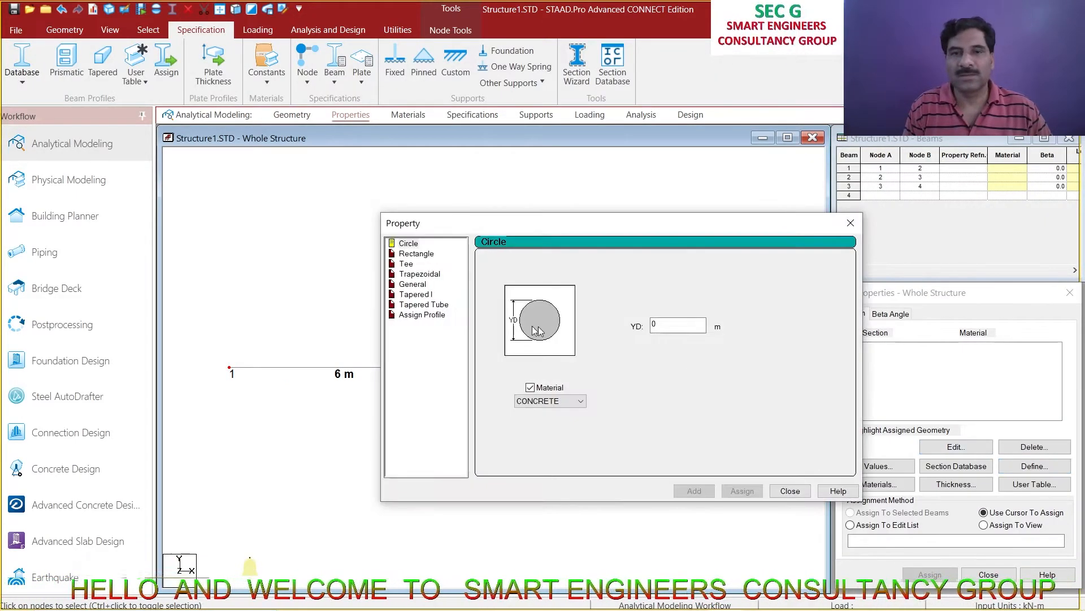
{"action": "left_click", "coordinate": [417, 254]}
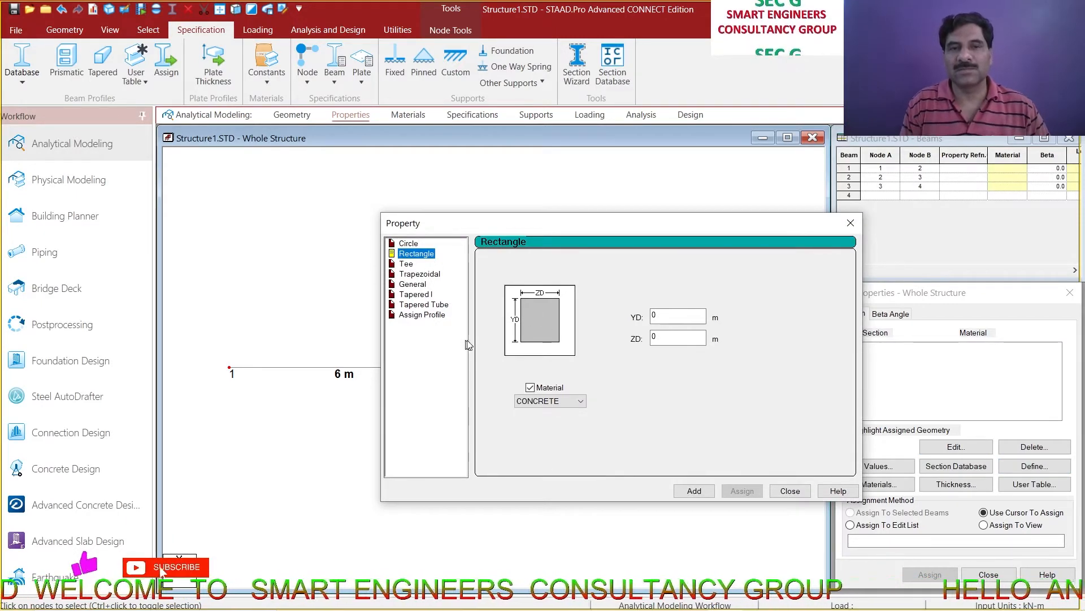
{"action": "double_click", "coordinate": [668, 318]}
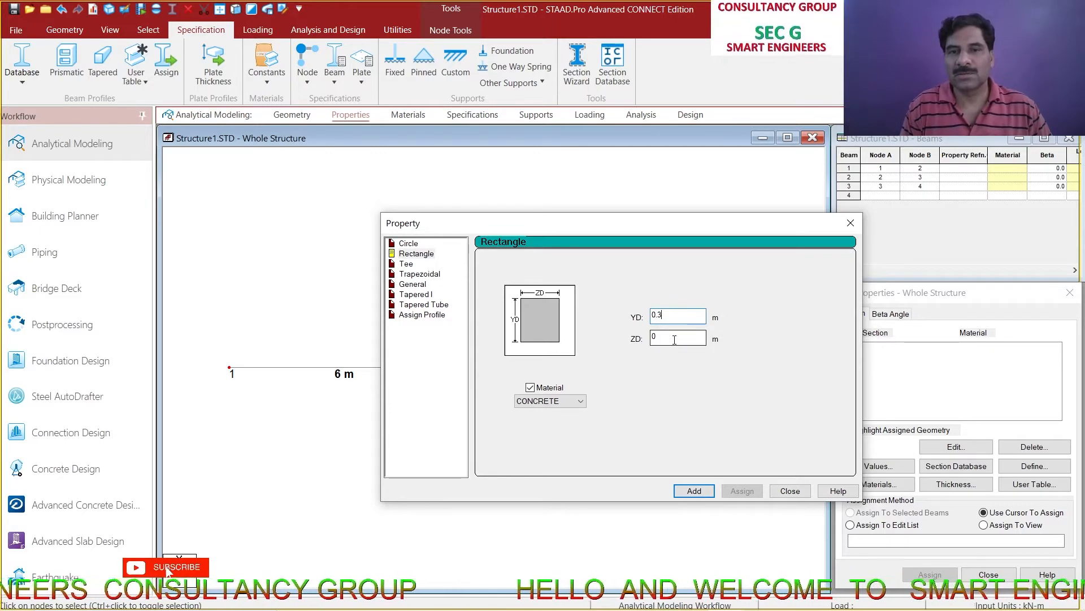
{"action": "type", "text": "0.3"}
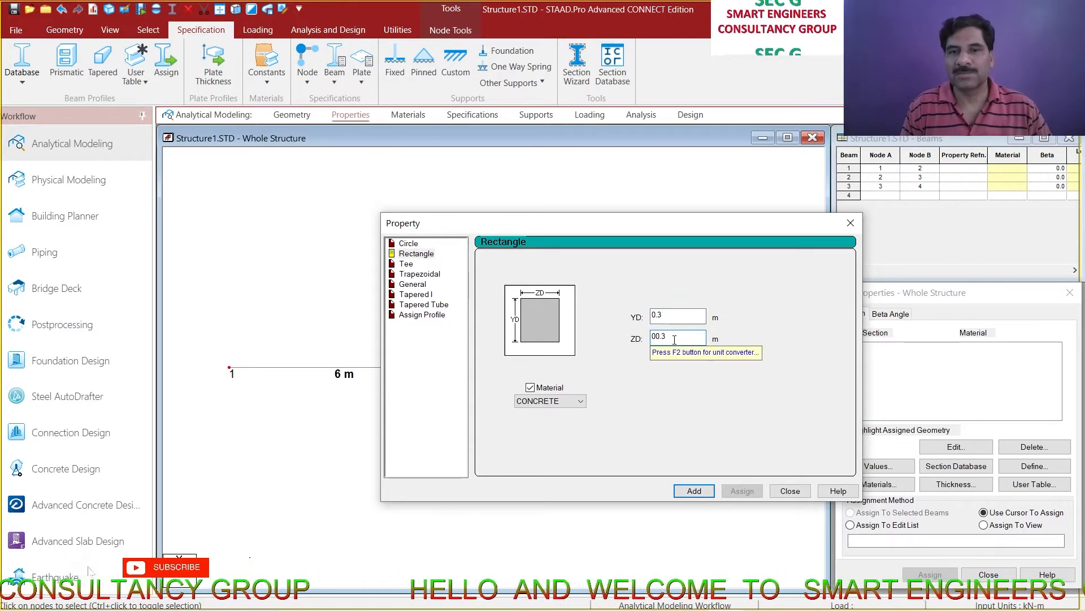
{"action": "left_click", "coordinate": [578, 402]}
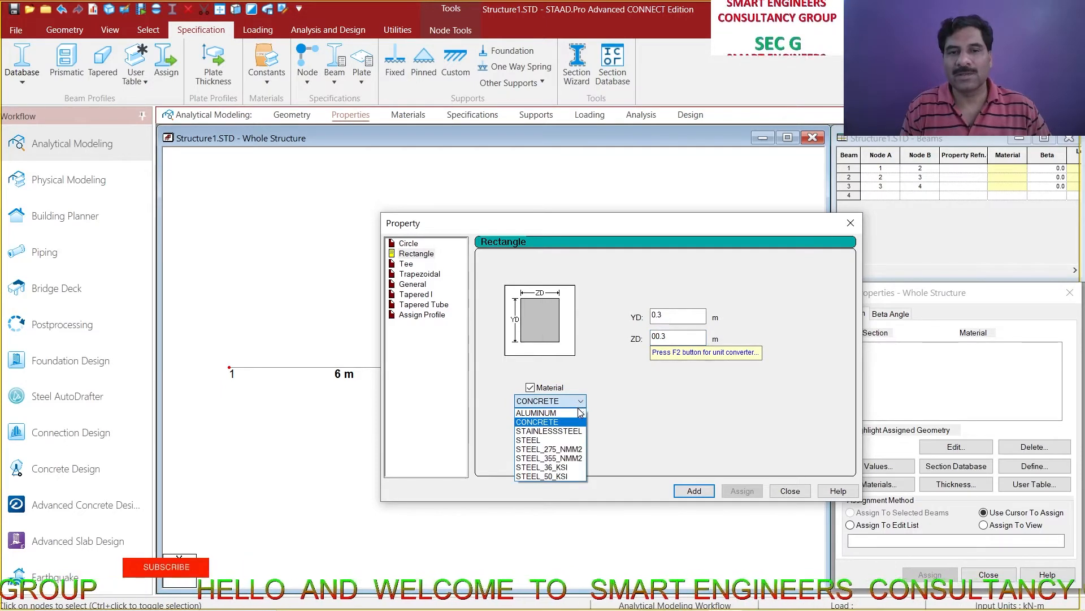
{"action": "left_click", "coordinate": [570, 423]}
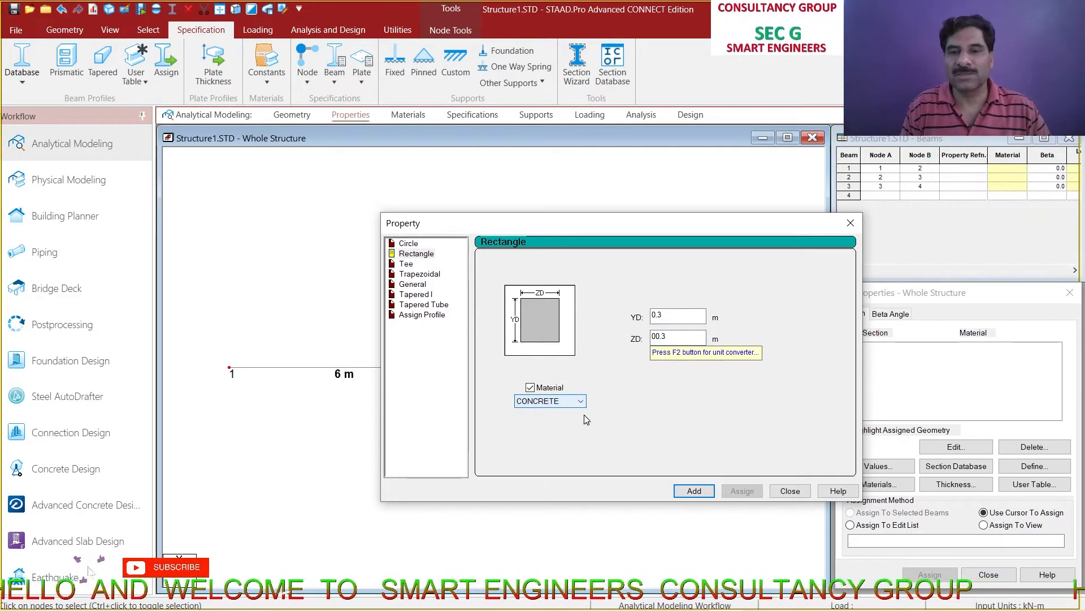
{"action": "left_click", "coordinate": [694, 491]}
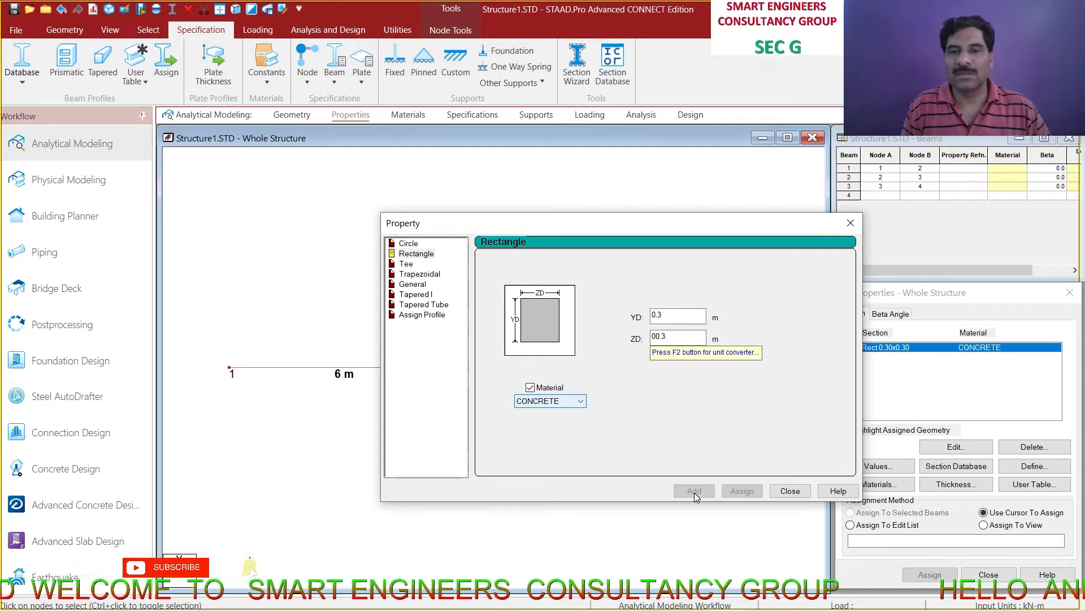
{"action": "left_click", "coordinate": [789, 490]}
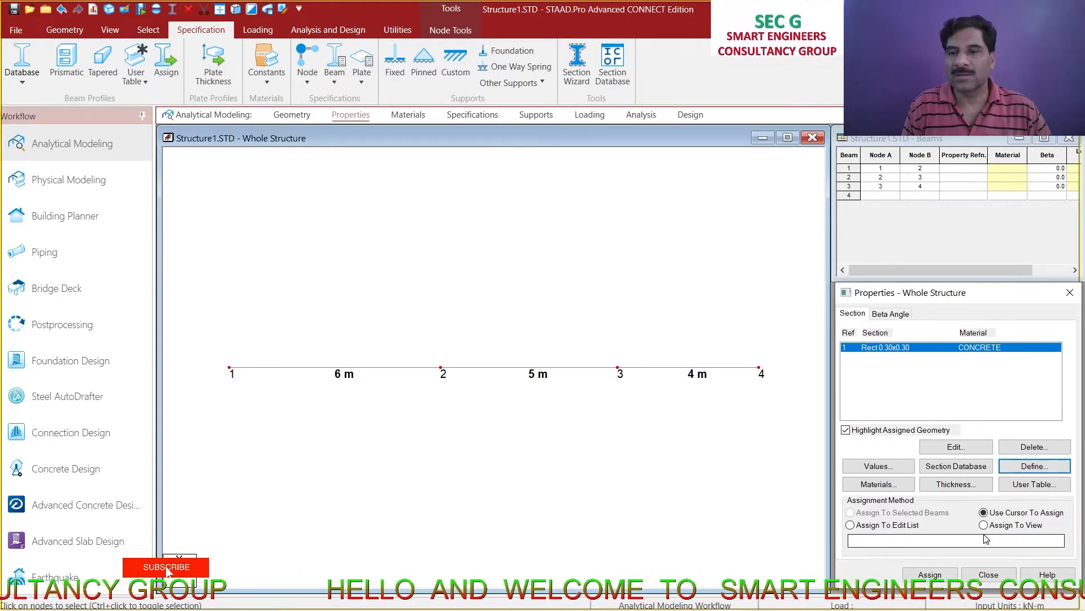
{"action": "left_click", "coordinate": [921, 575]}
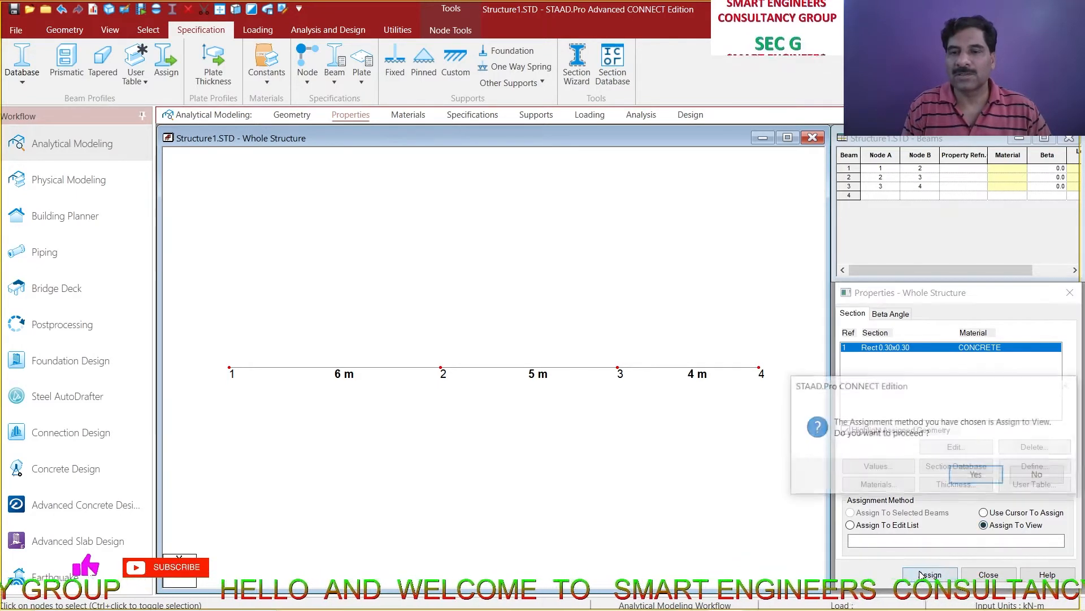
{"action": "left_click", "coordinate": [969, 474]}
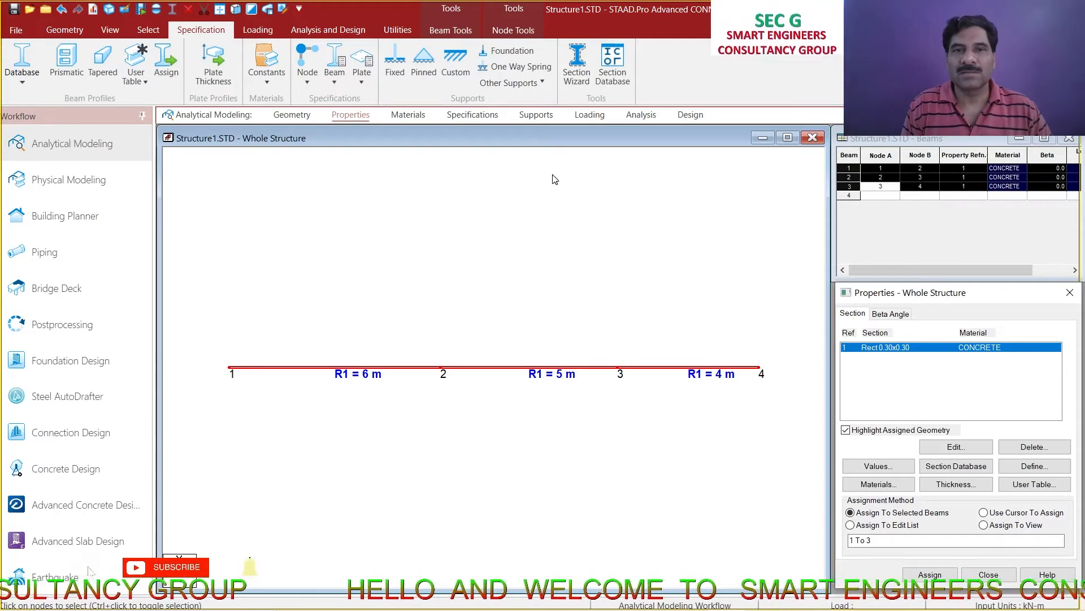
Create a Fixed But support with FX, FZ, MX and MY released and add it to the support list
{"action": "left_click", "coordinate": [547, 120]}
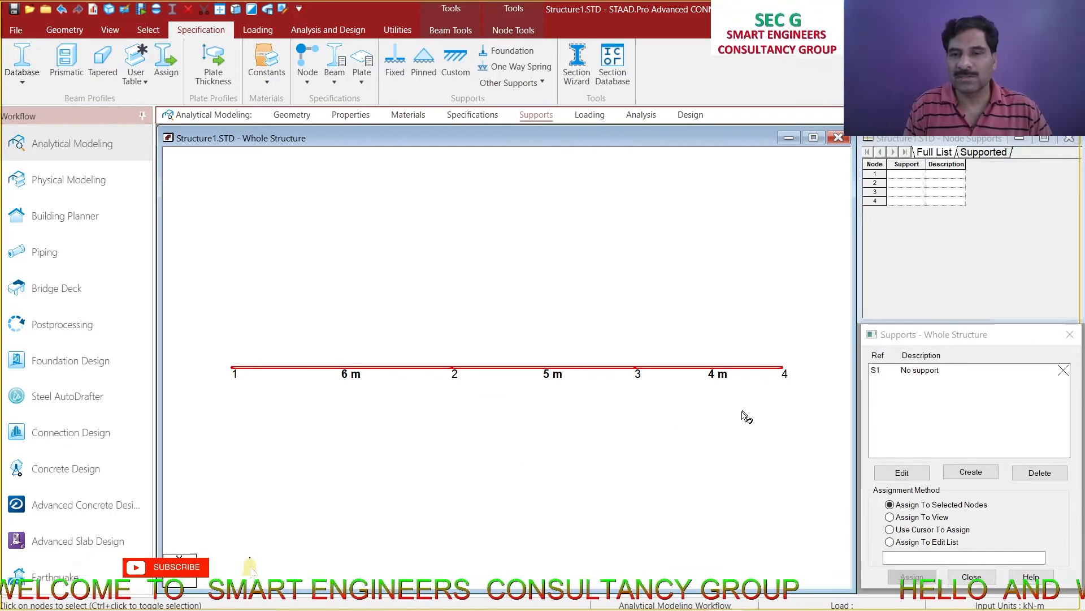
{"action": "left_click", "coordinate": [971, 472]}
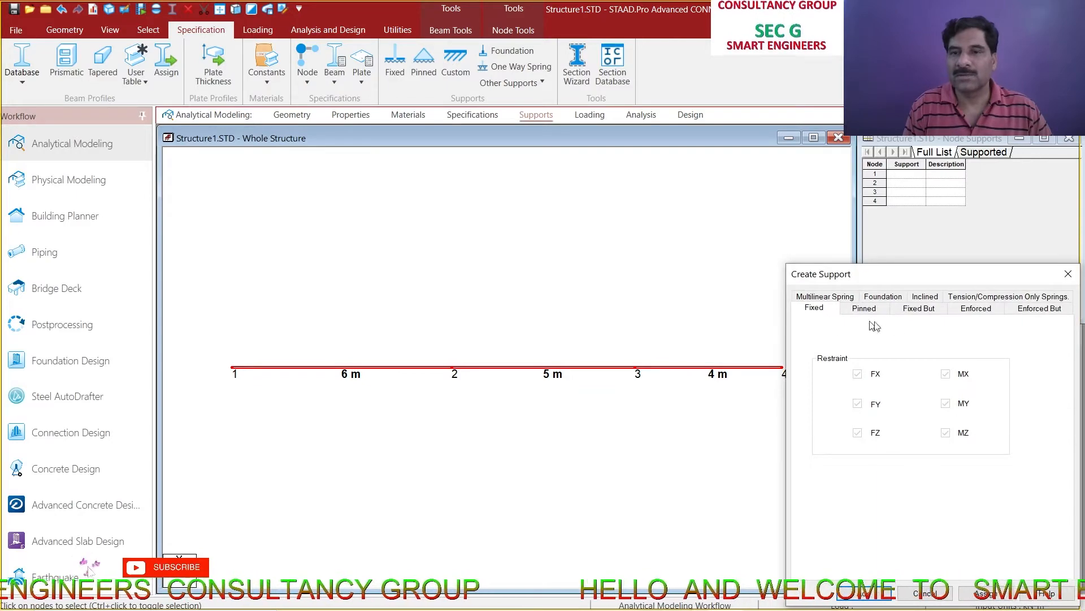
{"action": "left_click", "coordinate": [917, 309]}
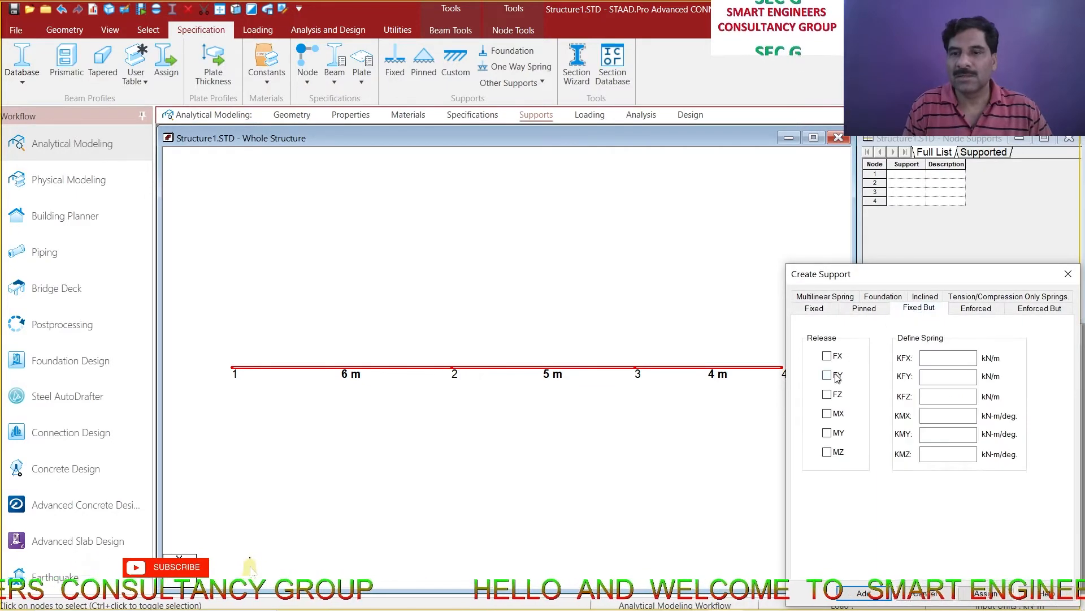
{"action": "left_click", "coordinate": [829, 357]}
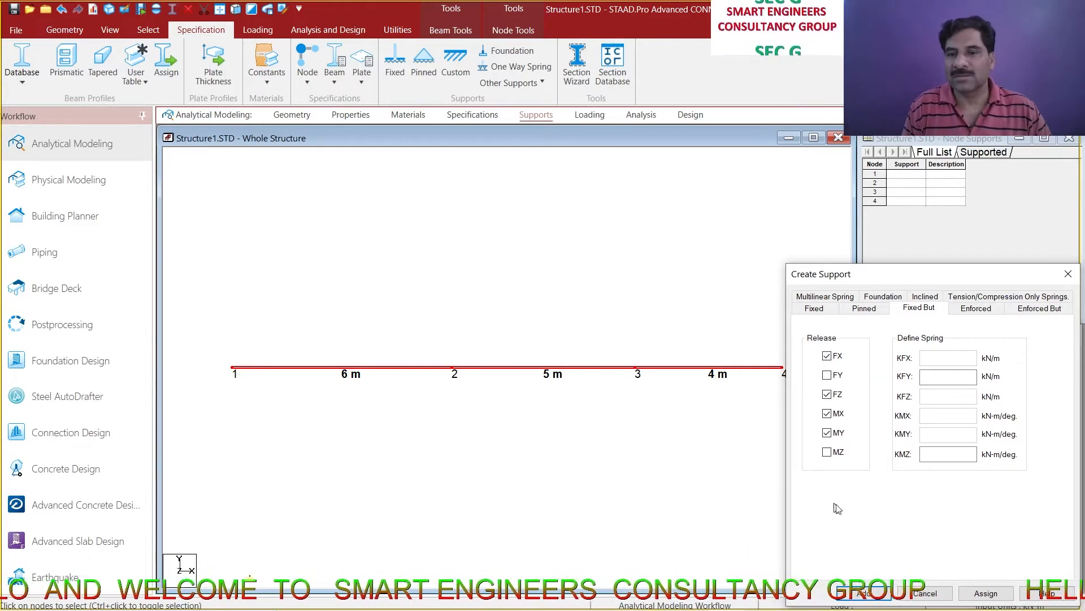
{"action": "left_click", "coordinate": [854, 593]}
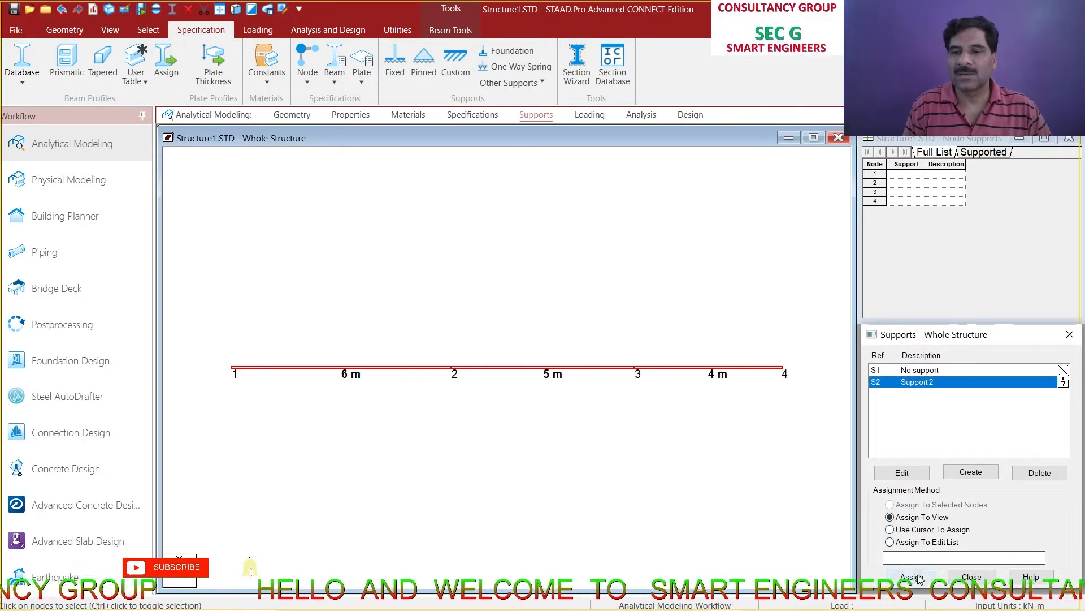
Assign the Fixed But support to all four nodes using Assign To View, and clear the selection
{"action": "left_click", "coordinate": [890, 516]}
{"action": "left_click", "coordinate": [964, 495]}
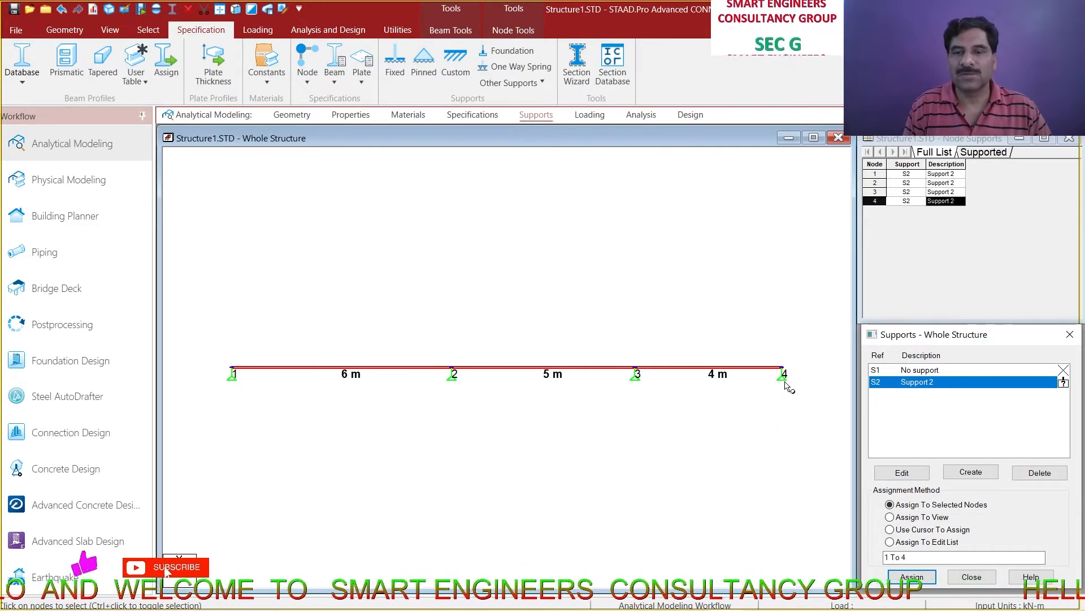
{"action": "left_click", "coordinate": [699, 447]}
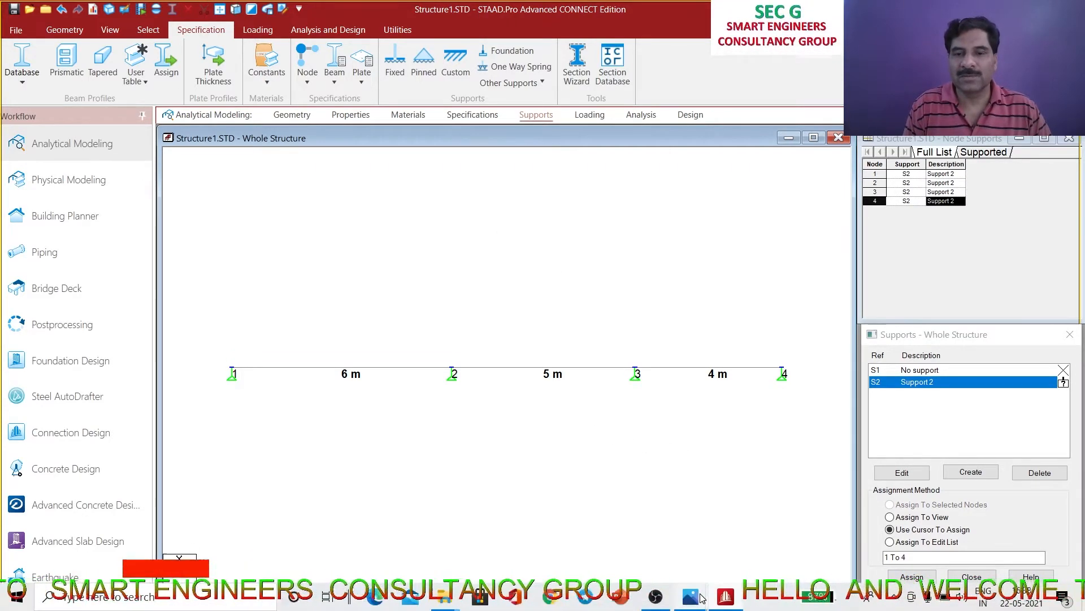
Check the beam loads in the Photos sketch, and add primary load case 1 of type Live titled LL
{"action": "mouse_move", "coordinate": [697, 600]}
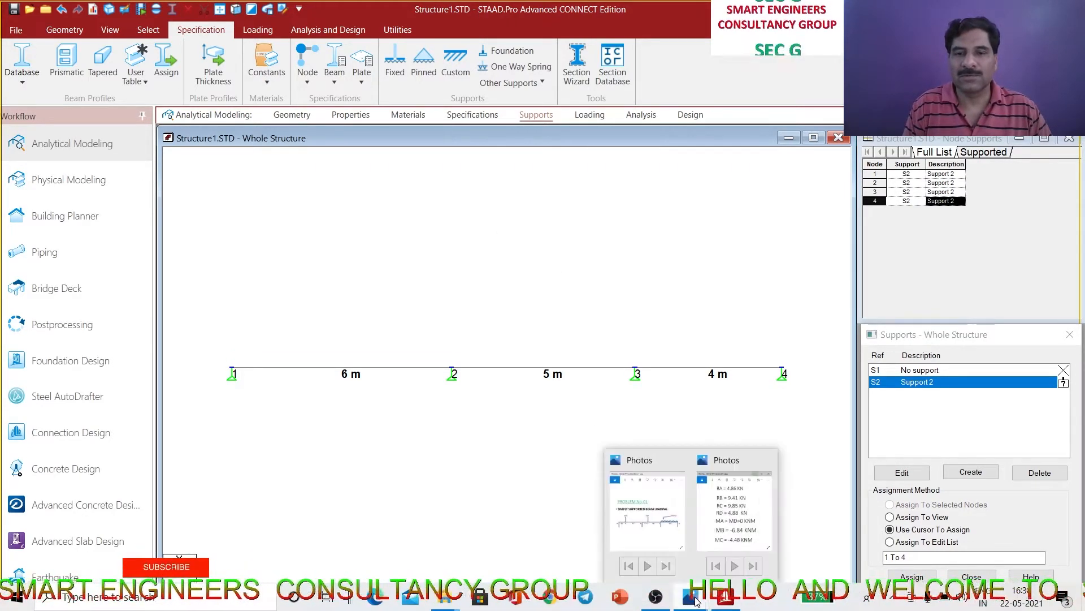
{"action": "left_click", "coordinate": [648, 465]}
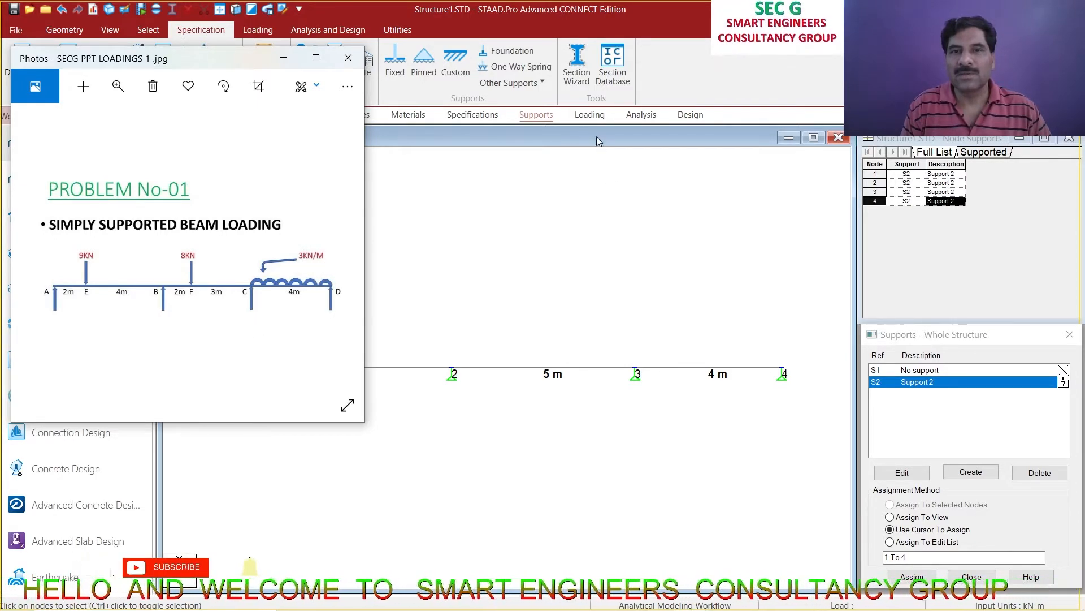
{"action": "left_click", "coordinate": [590, 114]}
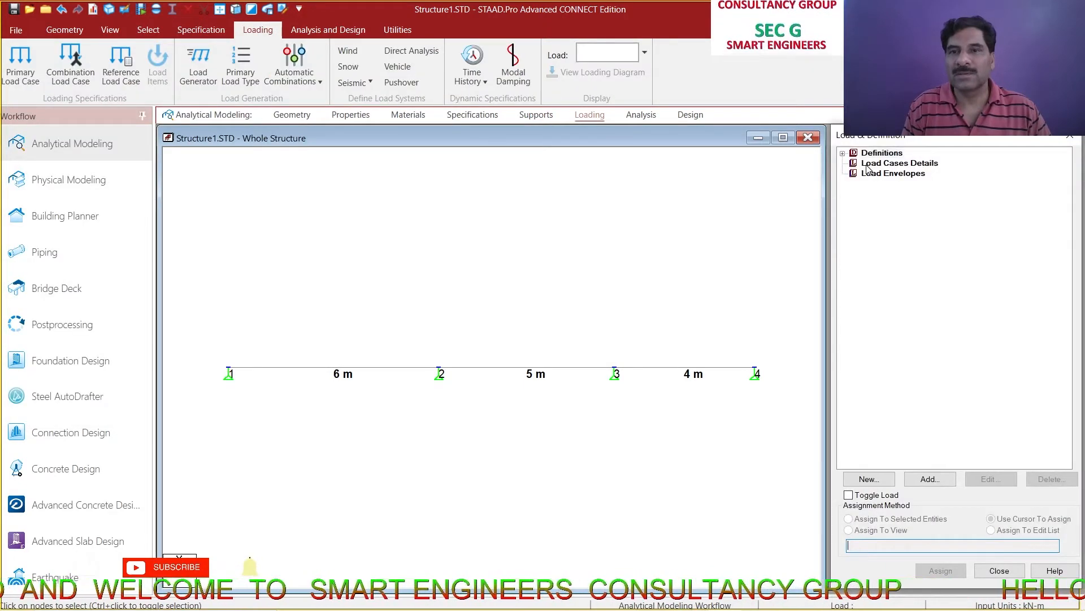
{"action": "left_click", "coordinate": [900, 163]}
{"action": "left_click", "coordinate": [931, 479]}
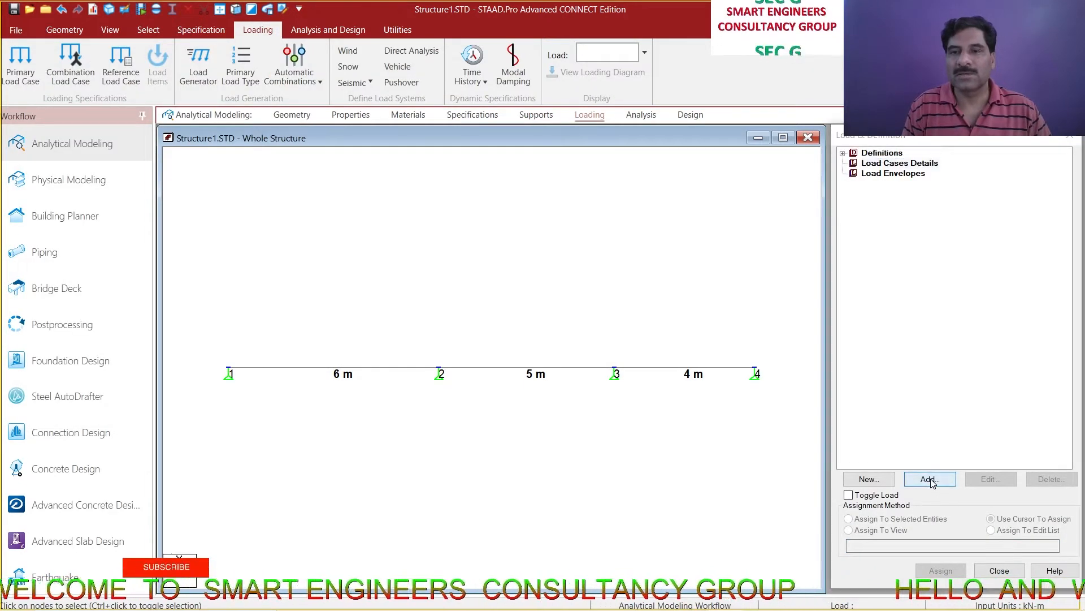
{"action": "left_click", "coordinate": [772, 270]}
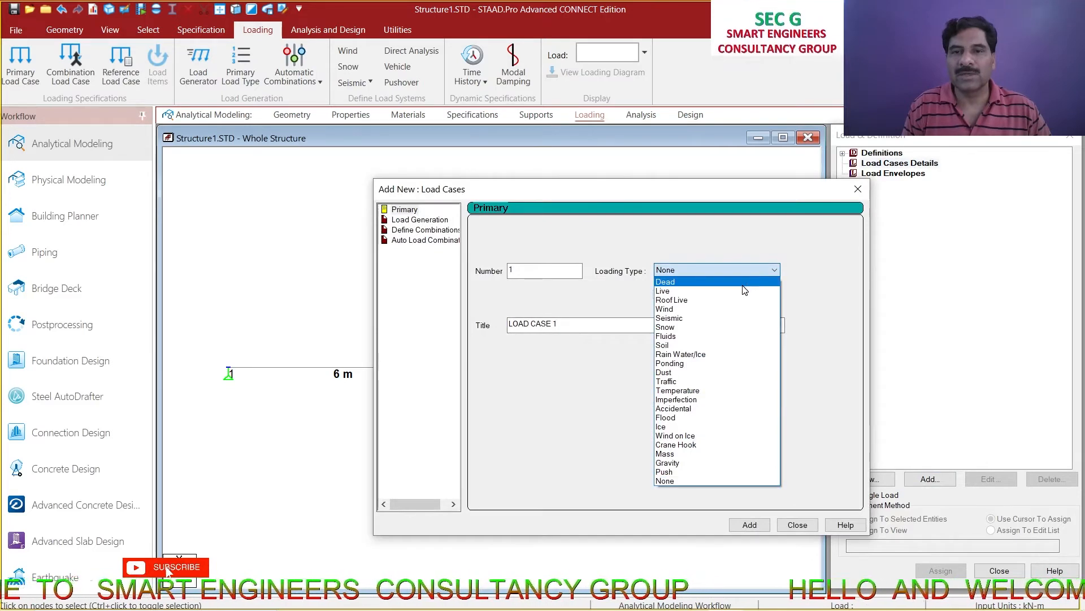
{"action": "left_click", "coordinate": [729, 291]}
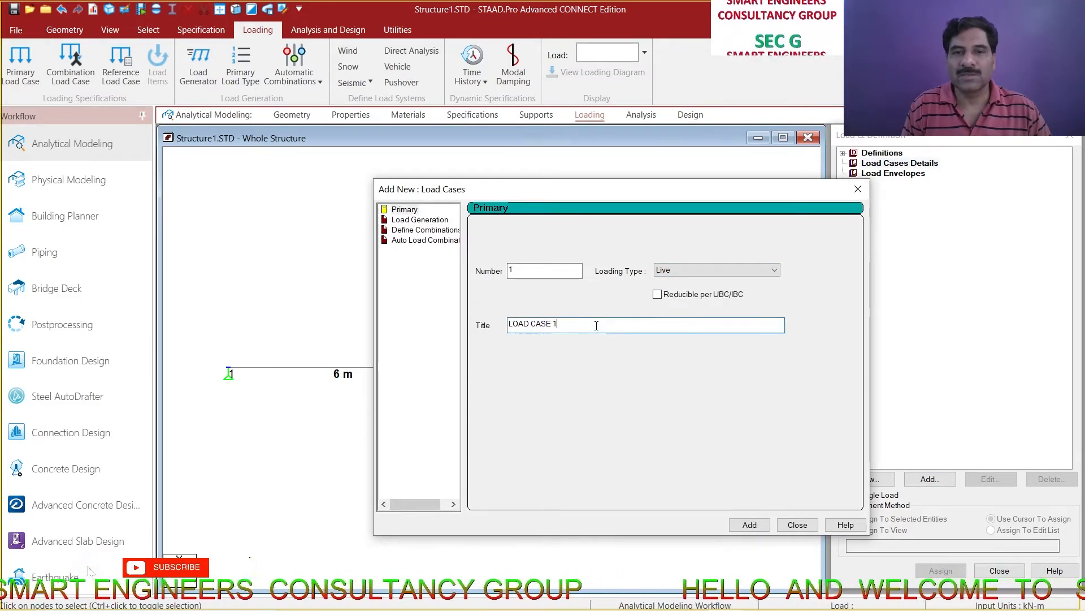
{"action": "left_click_drag", "start_coordinate": [596, 326], "coordinate": [505, 327]}
{"action": "type", "text": "LL"}
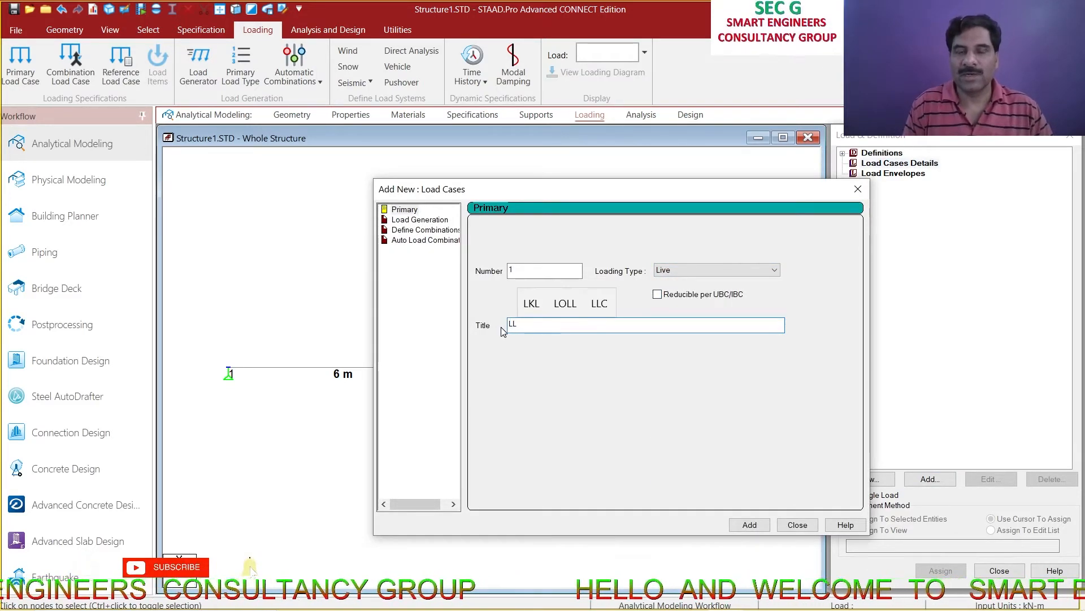
{"action": "left_click", "coordinate": [745, 525]}
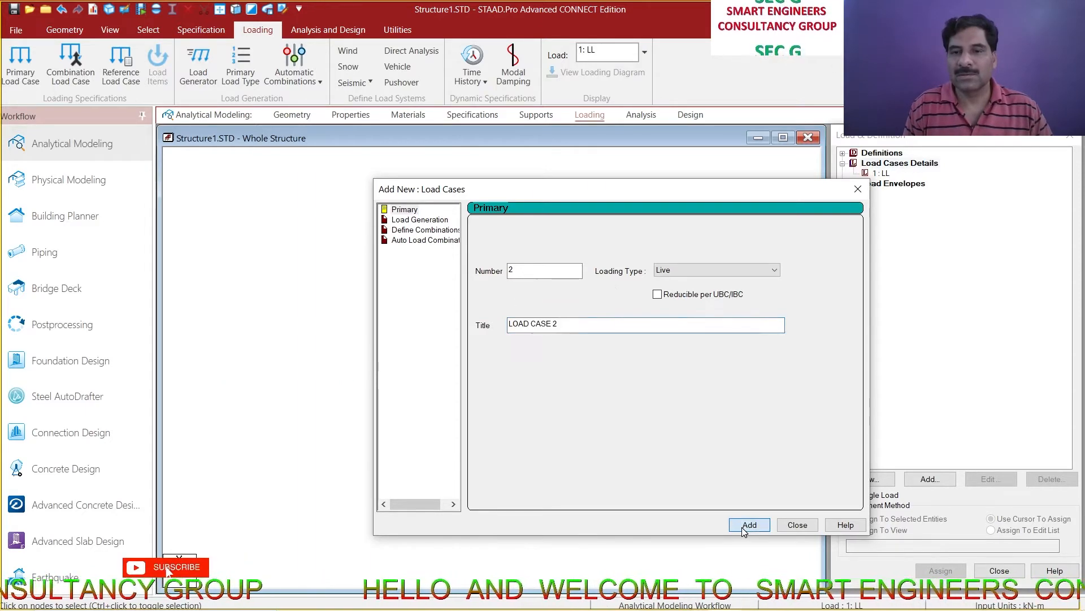
{"action": "left_click", "coordinate": [796, 525]}
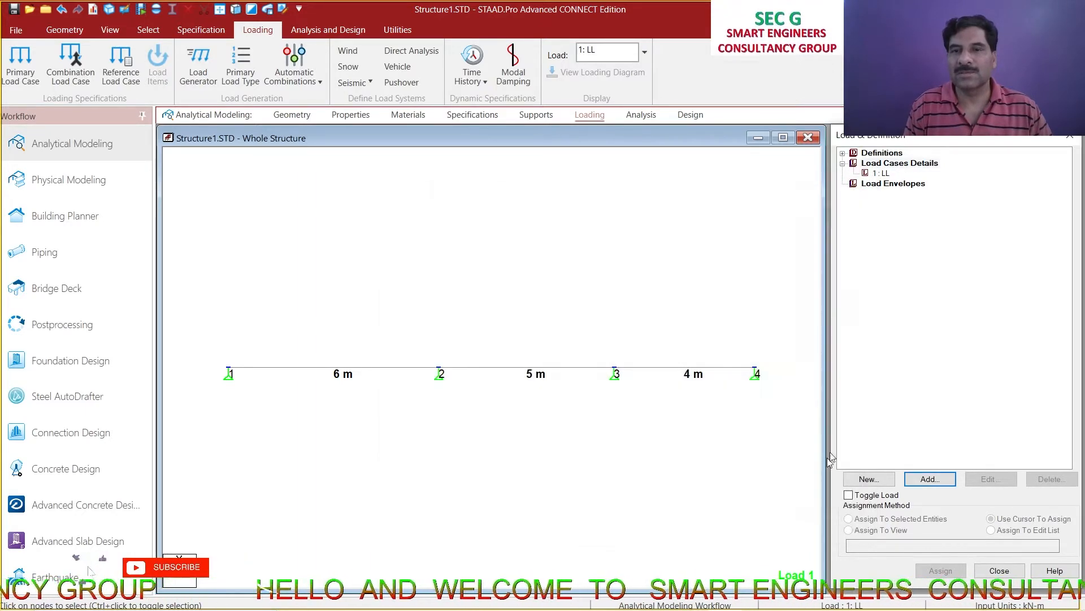
Add a concentrated member force of -9 kN in GY with d1 2 m and d2 0 m to load case LL, checking the sketch in Photos
{"action": "left_click", "coordinate": [887, 174]}
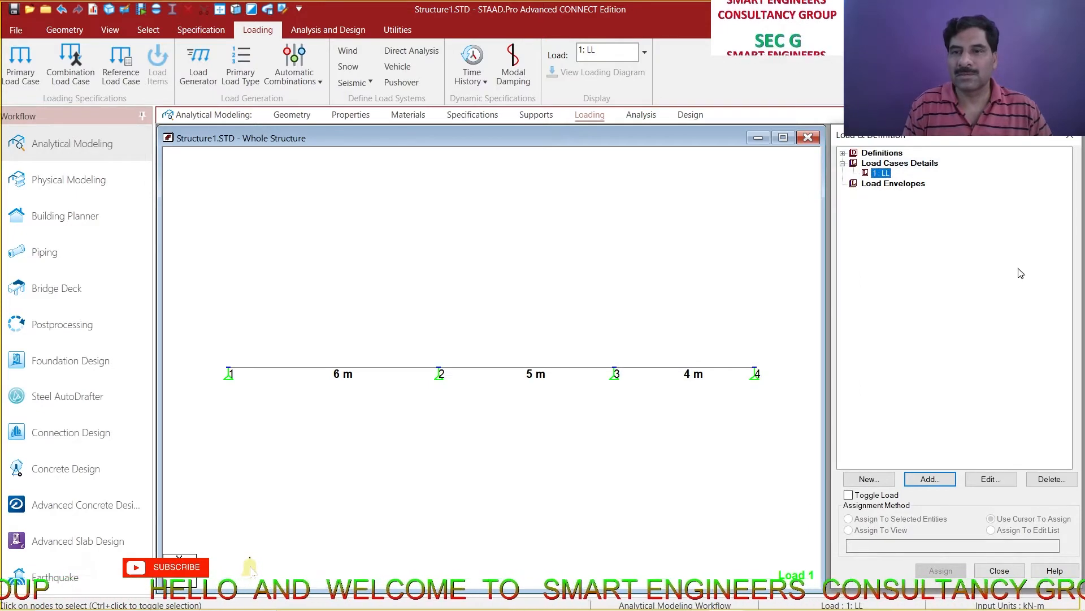
{"action": "left_click", "coordinate": [942, 482]}
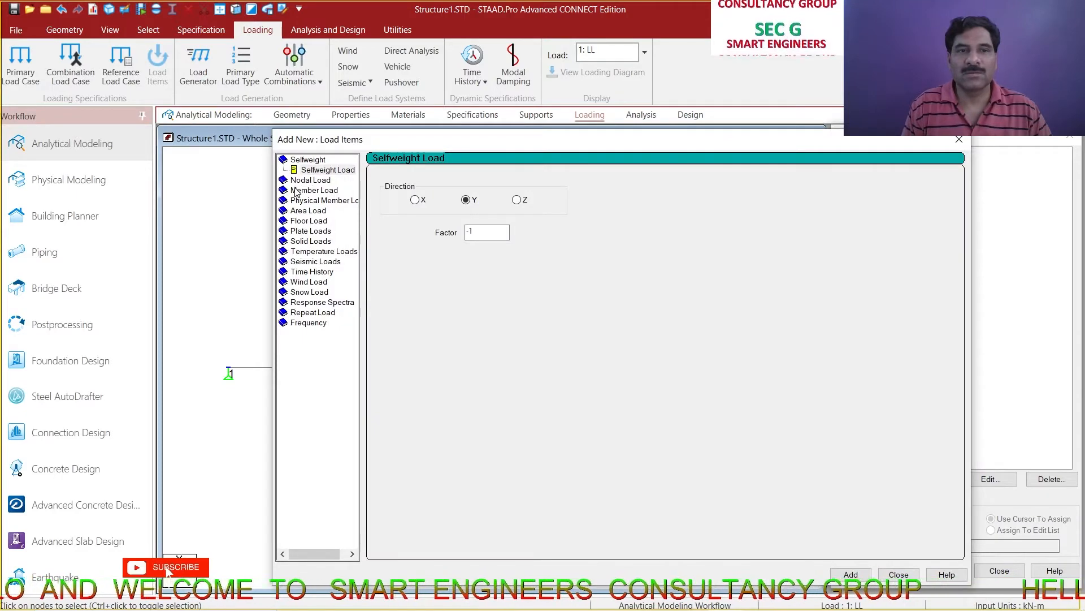
{"action": "left_click", "coordinate": [313, 190]}
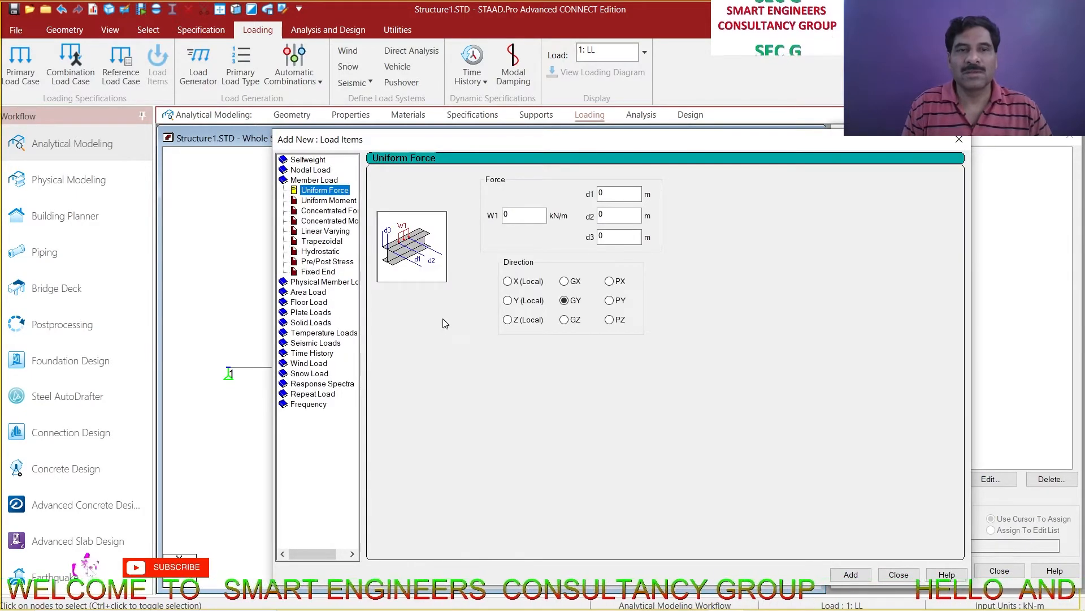
{"action": "left_click", "coordinate": [327, 210]}
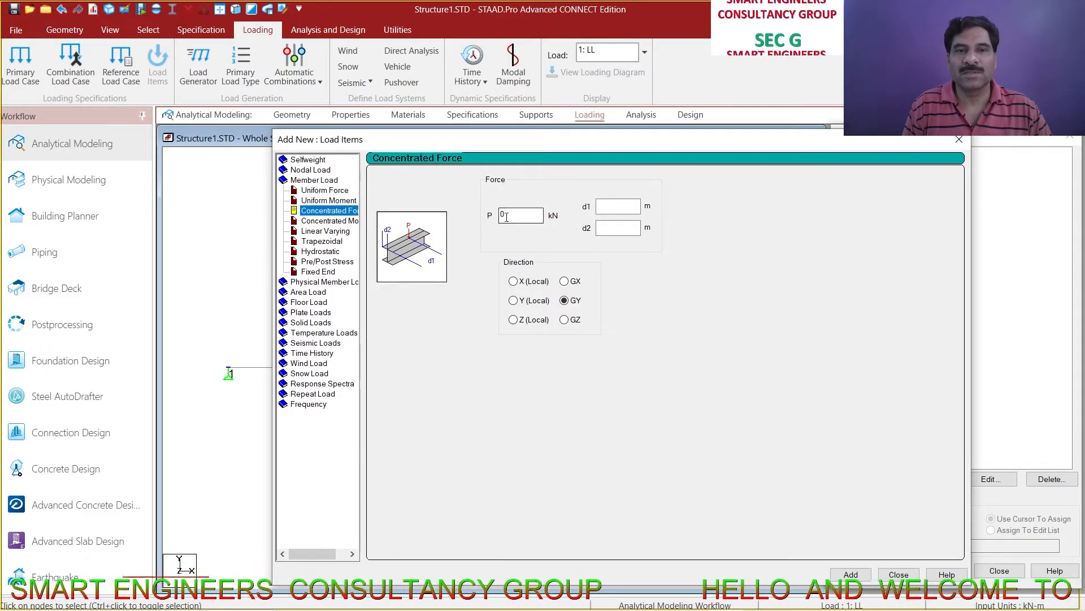
{"action": "key", "text": "Tab"}
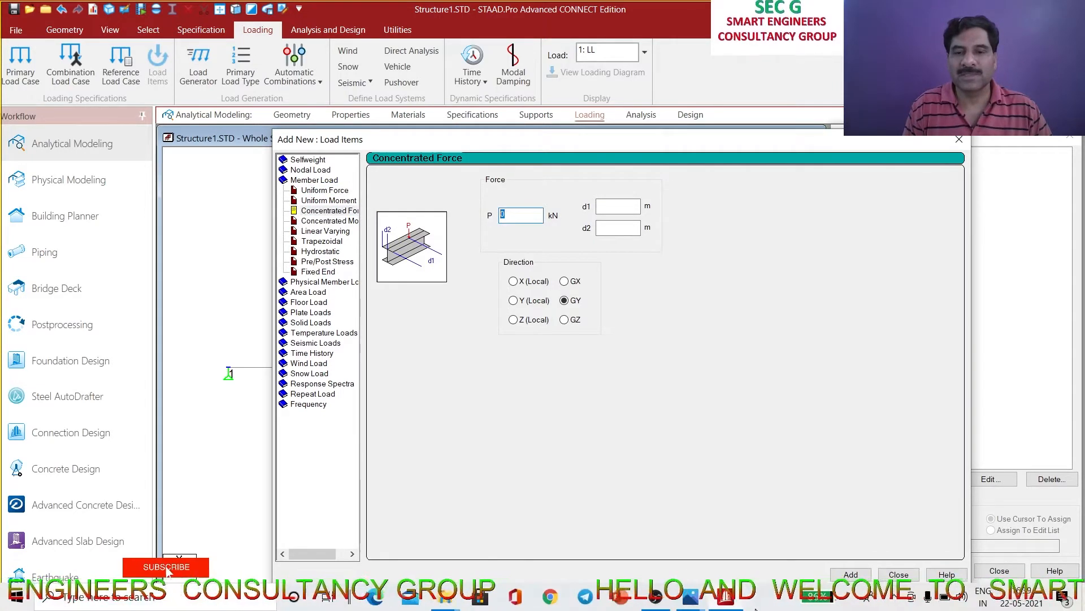
{"action": "left_click", "coordinate": [690, 596]}
{"action": "left_click", "coordinate": [671, 484]}
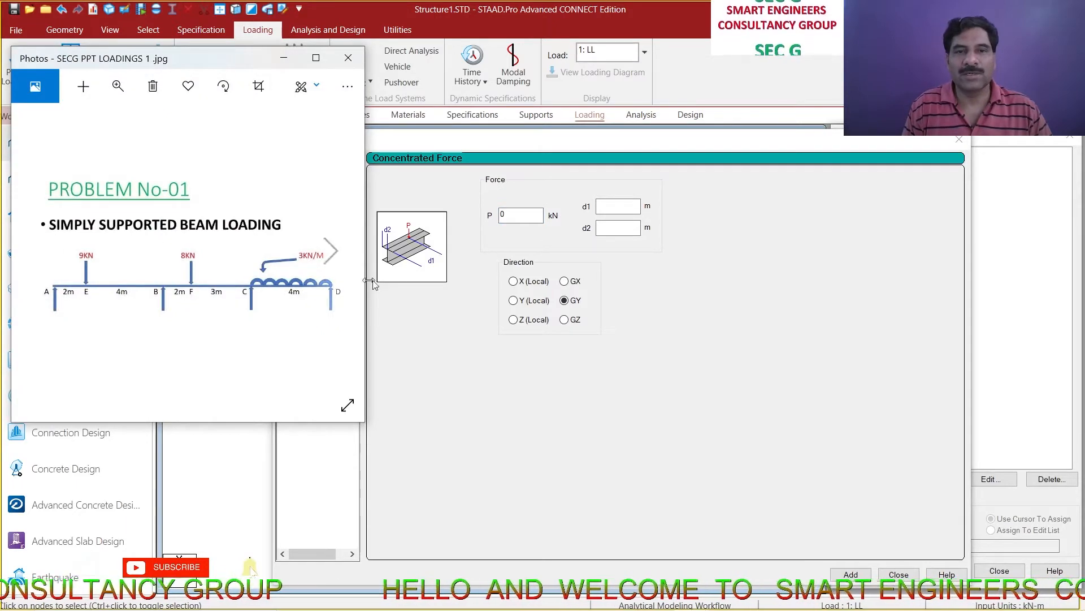
{"action": "left_click", "coordinate": [447, 230]}
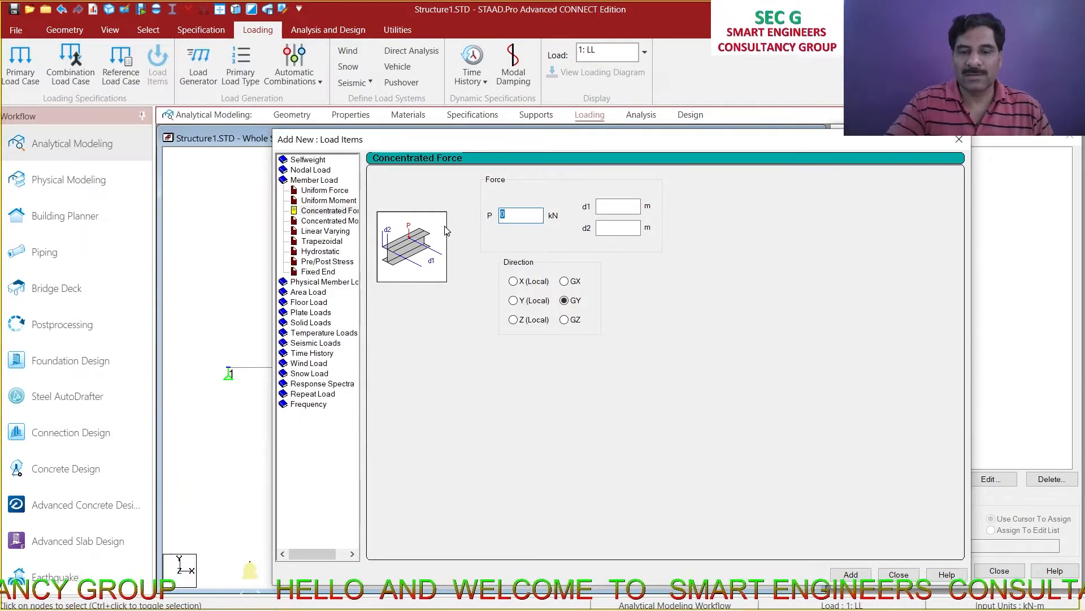
{"action": "type", "text": "-9"}
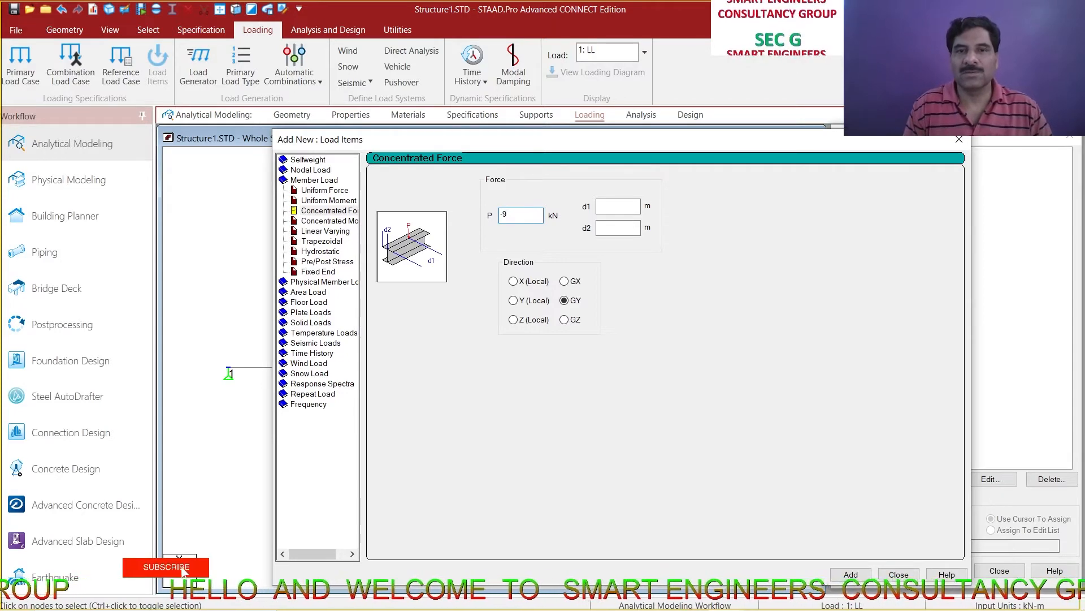
{"action": "left_click", "coordinate": [605, 206]}
{"action": "type", "text": "2"}
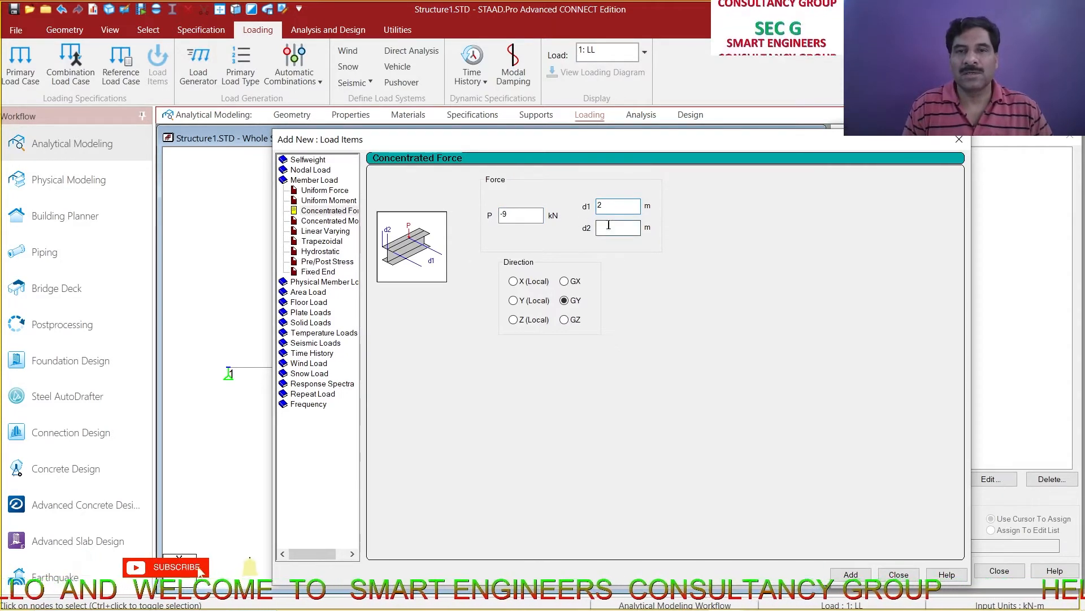
{"action": "left_click", "coordinate": [608, 226]}
{"action": "type", "text": "0"}
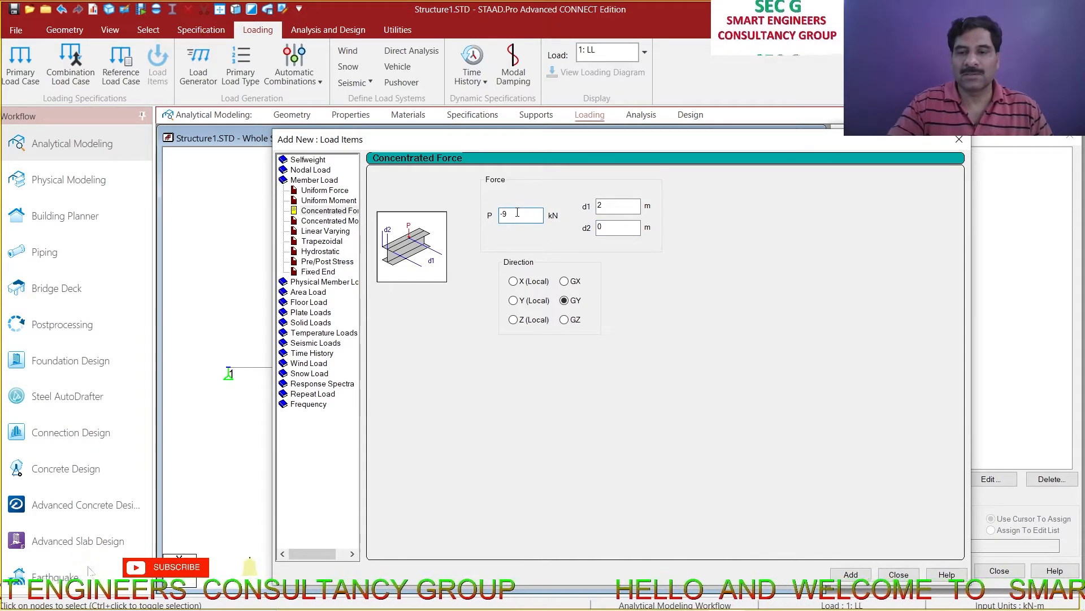
Check the second point load in the Photos sketch, and add a concentrated force of -8 kN in GY with d1 2 m and d2 0 m
{"action": "key", "text": "BackSpace"}
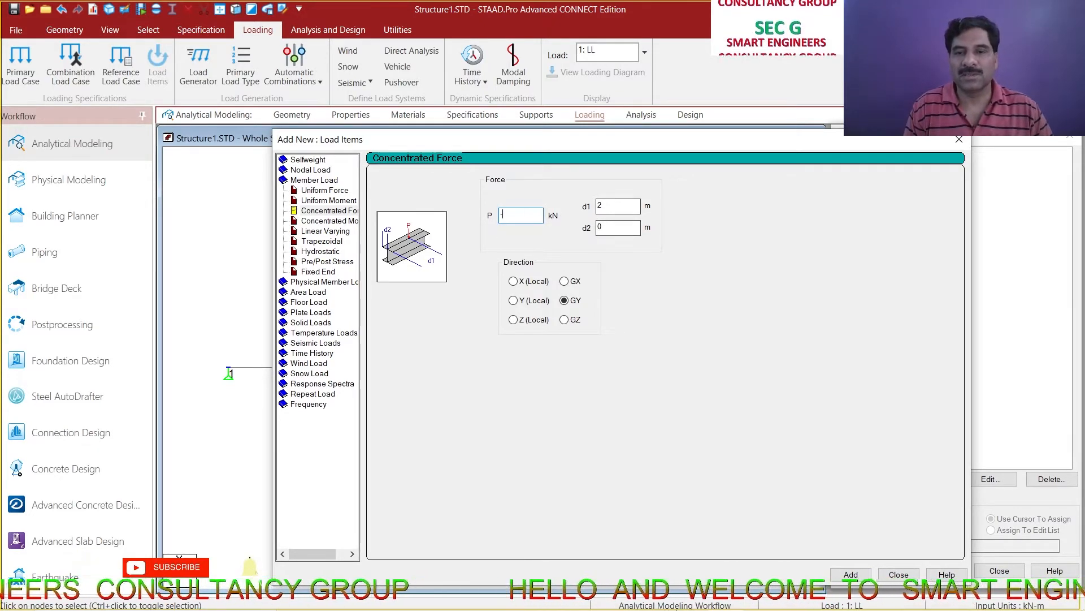
{"action": "mouse_move", "coordinate": [688, 586]}
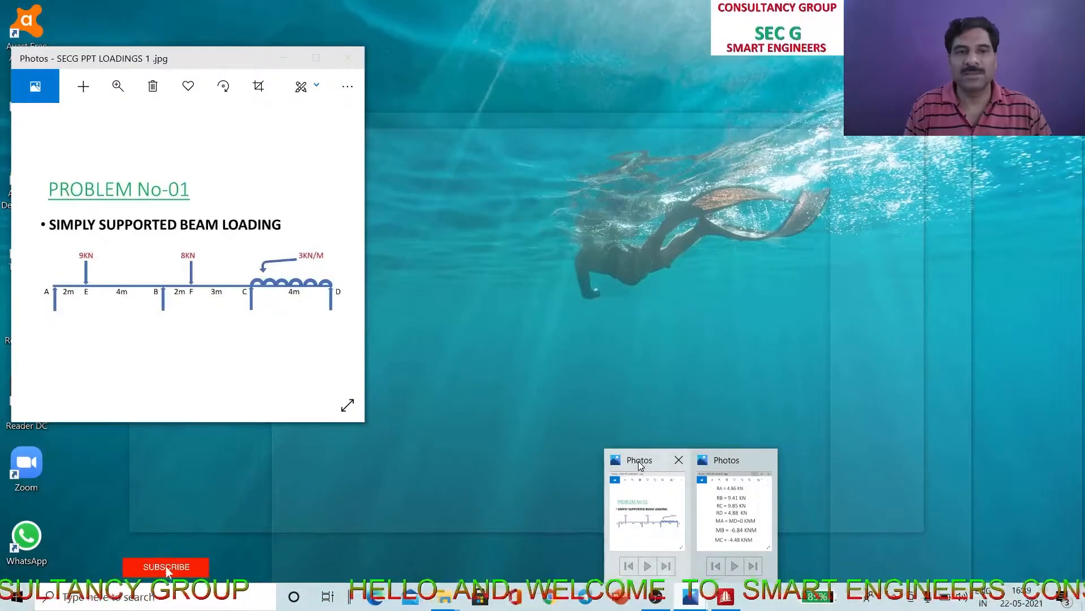
{"action": "left_click", "coordinate": [639, 474]}
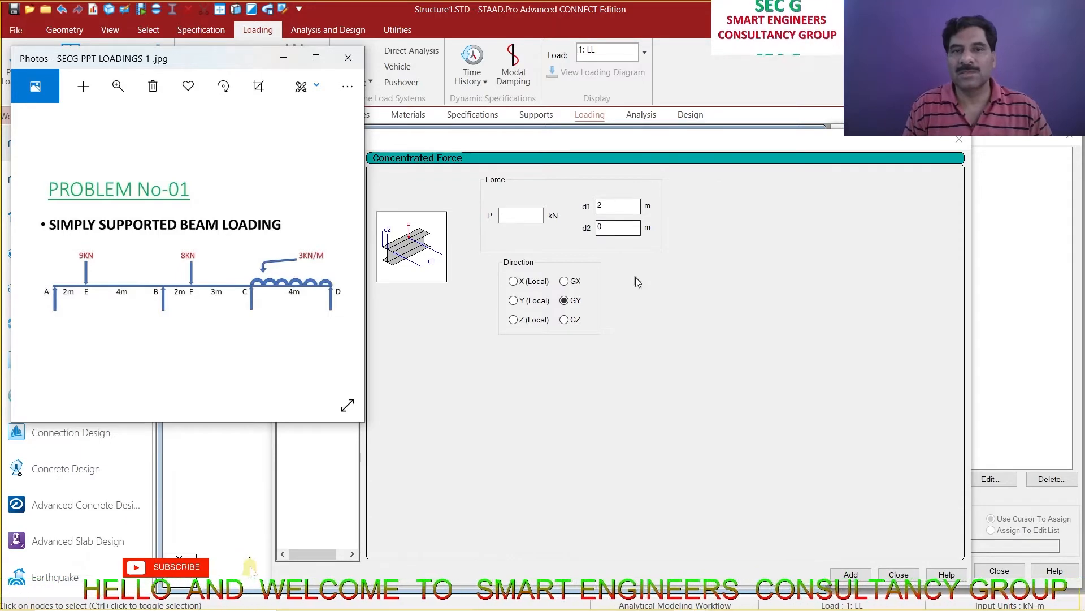
{"action": "left_click", "coordinate": [500, 234]}
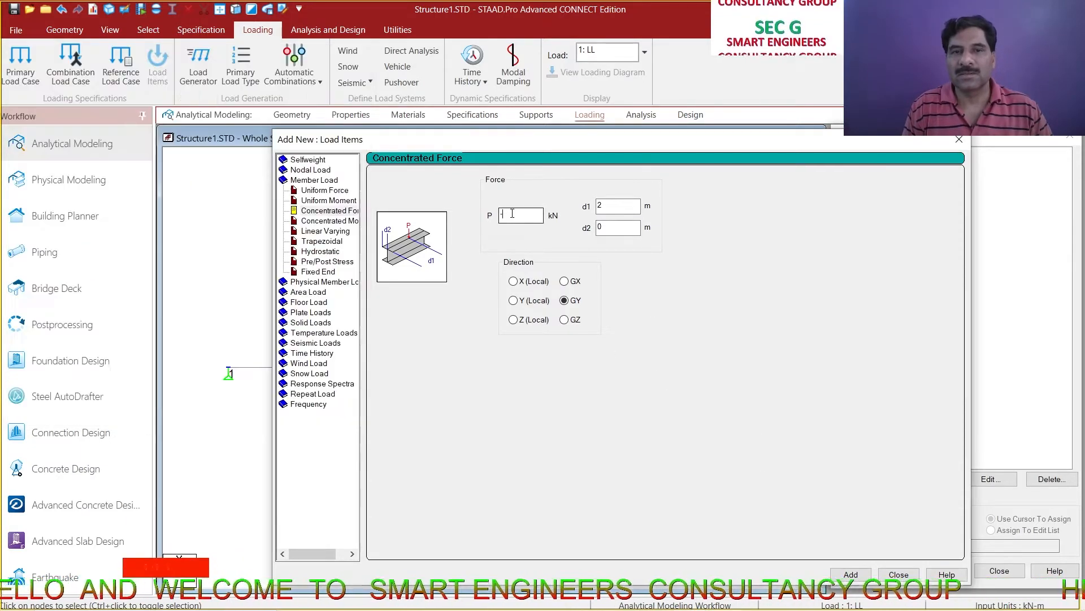
{"action": "left_click", "coordinate": [513, 214]}
{"action": "type", "text": "-8"}
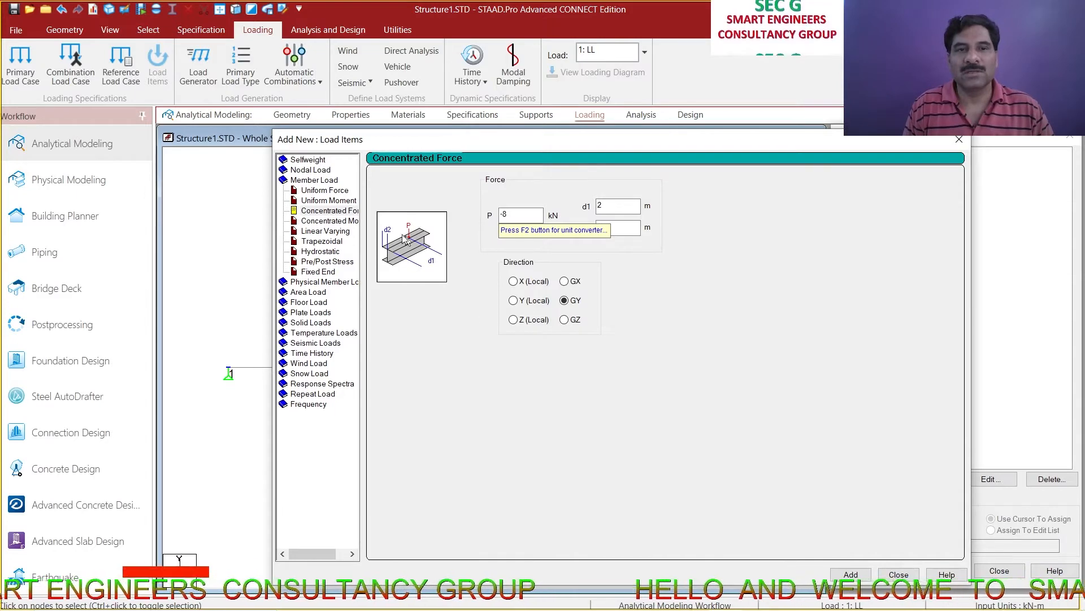
Add a uniform member force of 3 kN/m in GY over the full length, and finish adding load items
{"action": "left_click", "coordinate": [322, 191]}
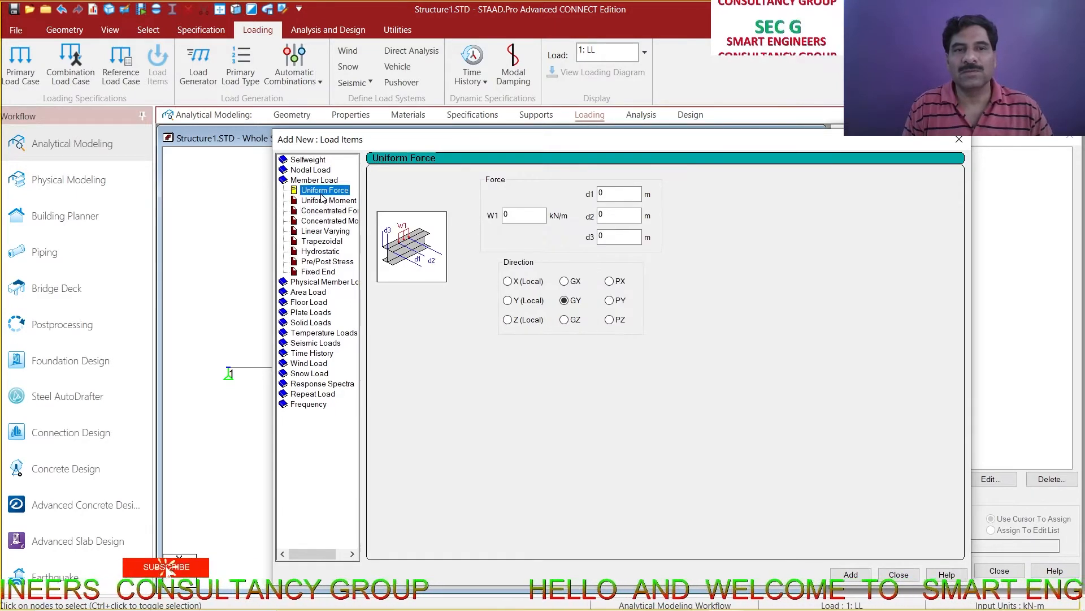
{"action": "double_click", "coordinate": [523, 211]}
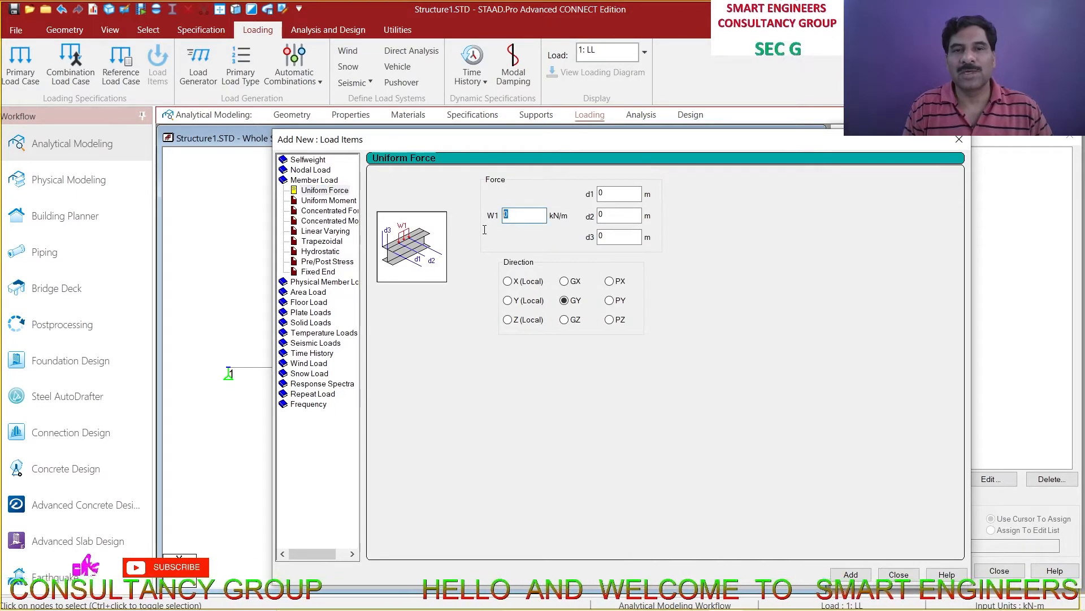
{"action": "type", "text": "3"}
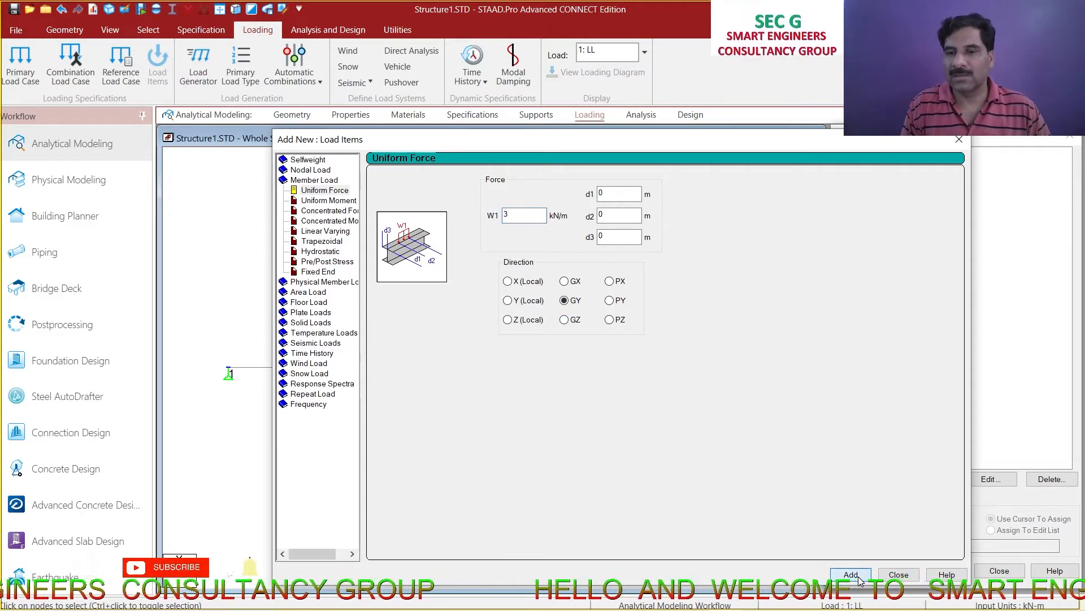
{"action": "left_click", "coordinate": [899, 575]}
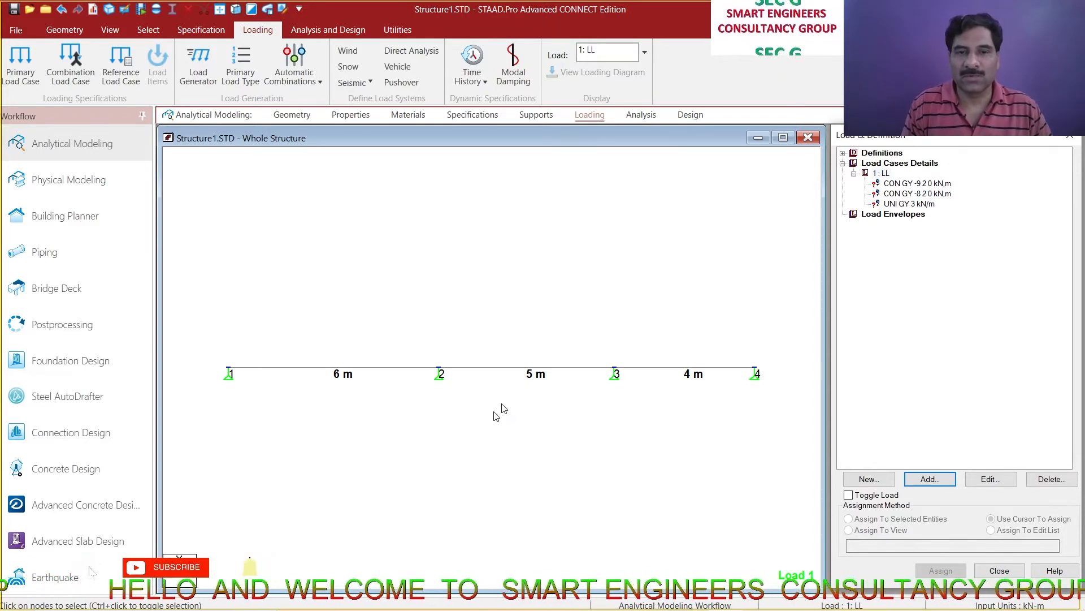
Assign the -9 kN load to the 6 m beam, the -8 kN load to the 5 m beam and the uniform load to the 4 m beam
{"action": "left_click", "coordinate": [927, 184]}
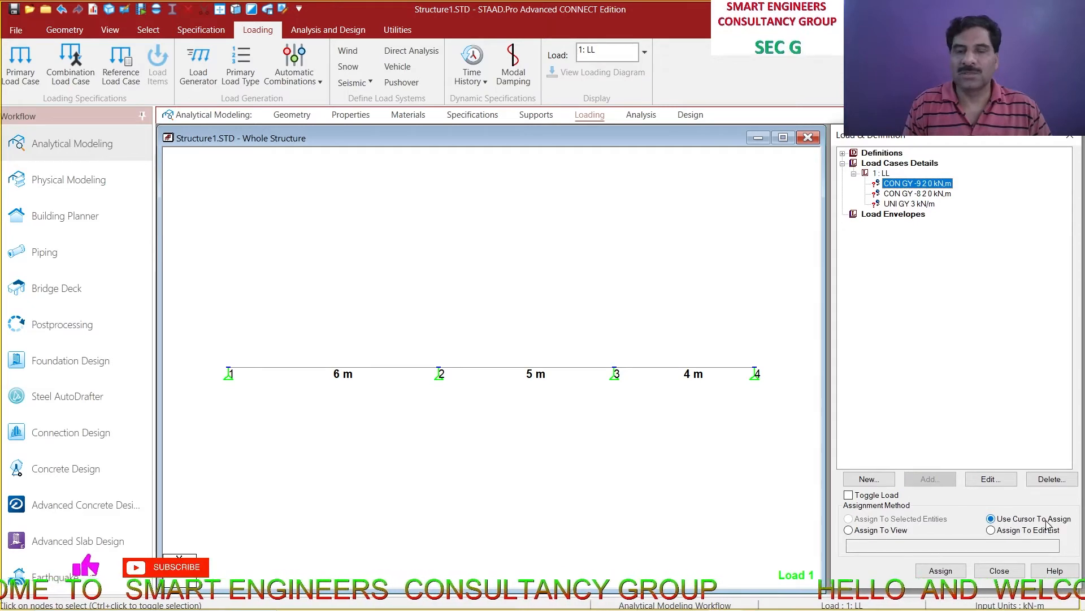
{"action": "left_click", "coordinate": [940, 571]}
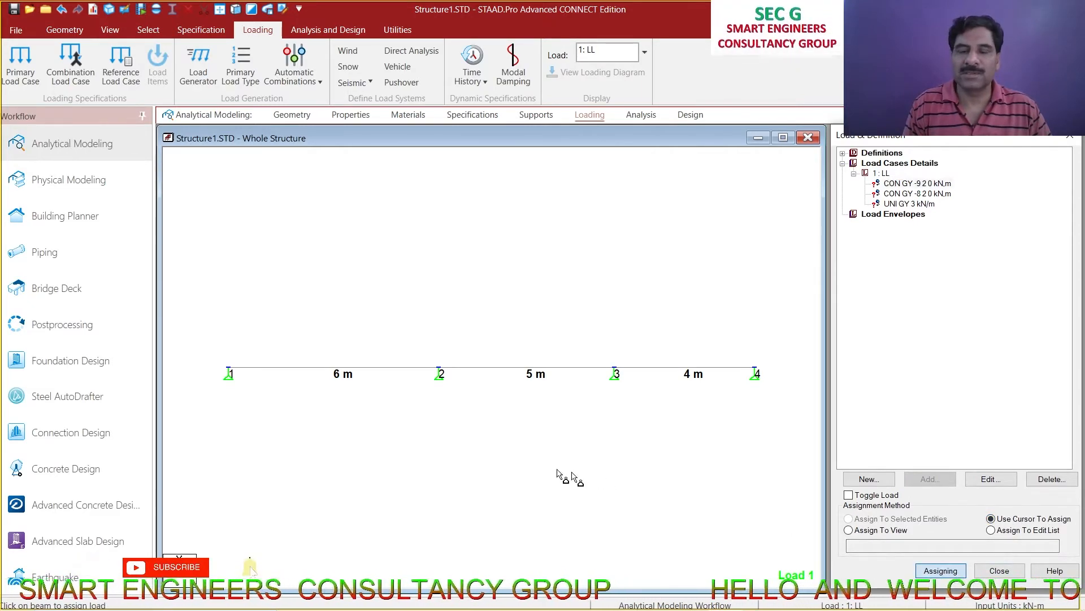
{"action": "left_click", "coordinate": [293, 375]}
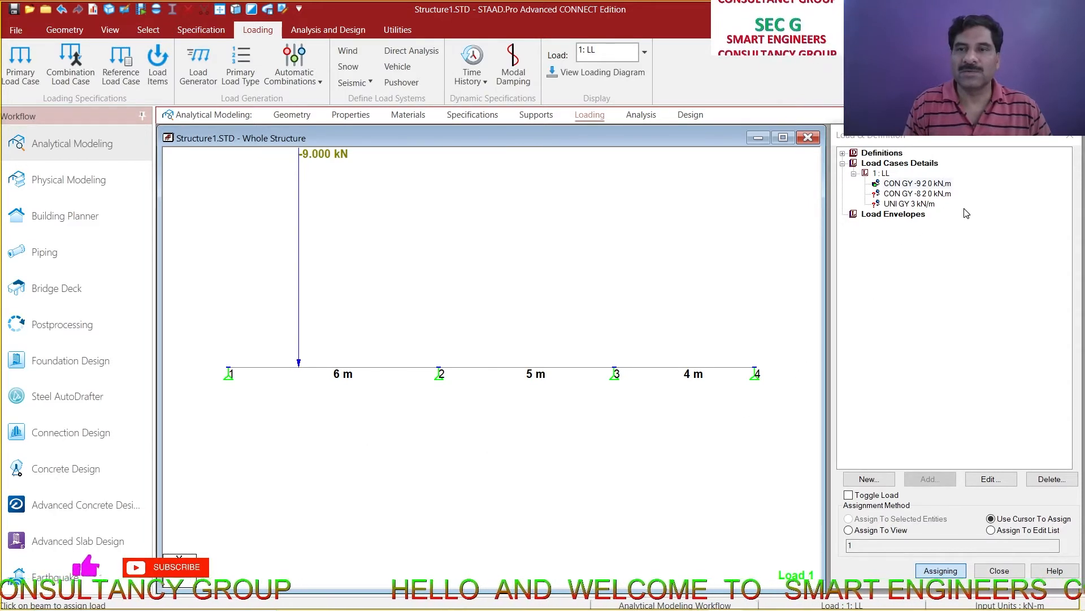
{"action": "left_click", "coordinate": [939, 194]}
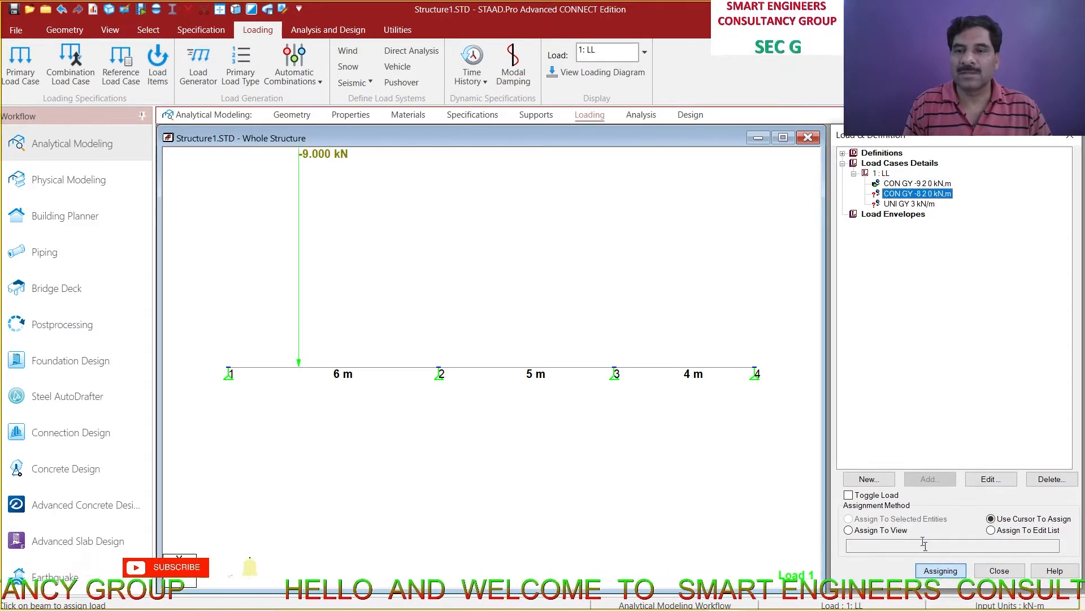
{"action": "left_click", "coordinate": [463, 376]}
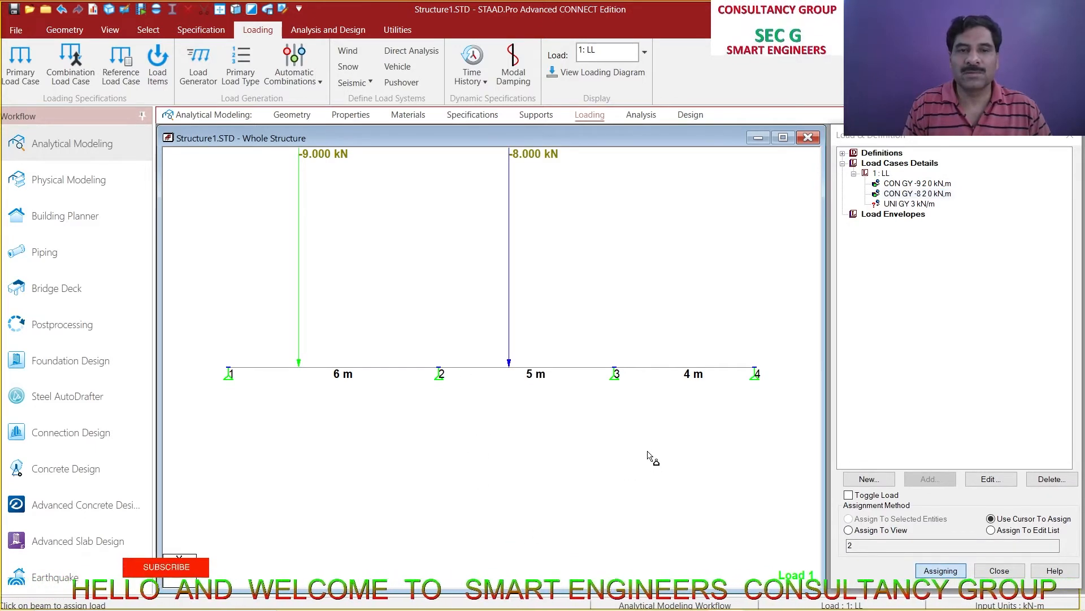
{"action": "left_click", "coordinate": [933, 205]}
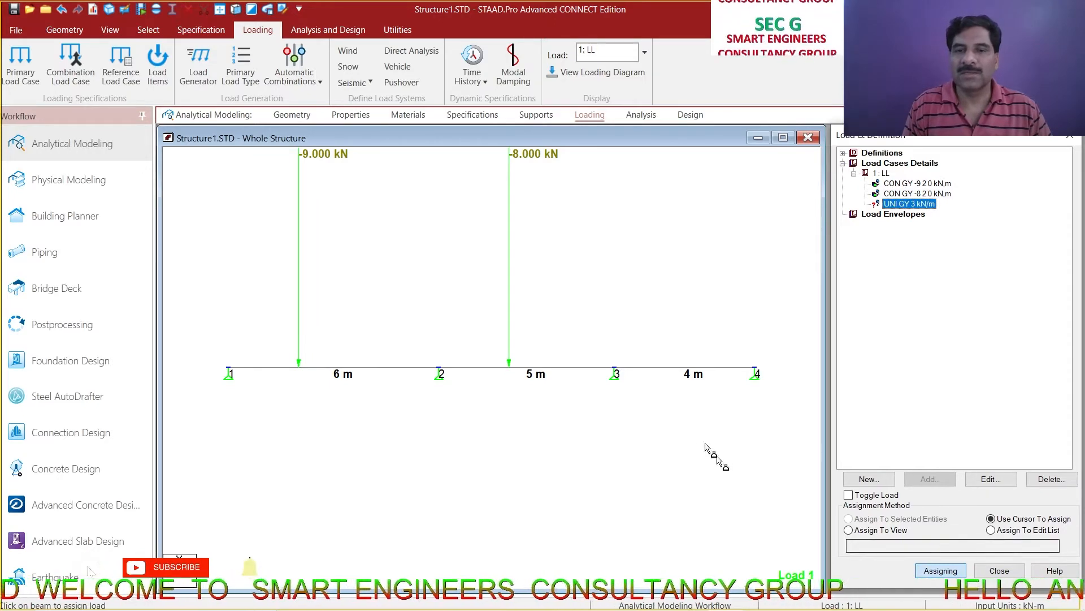
{"action": "left_click", "coordinate": [672, 376]}
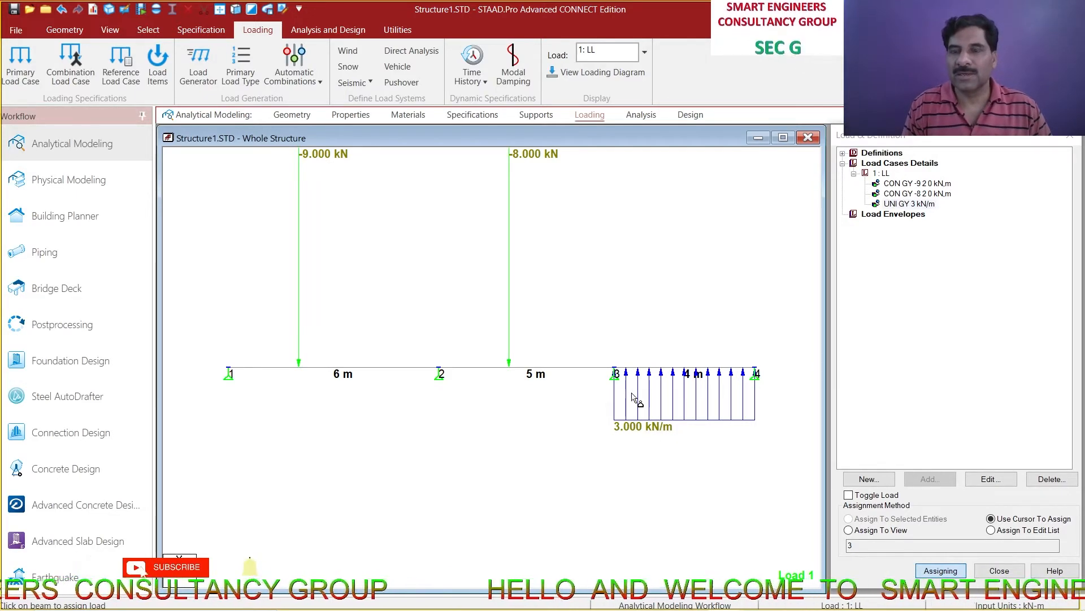
Change the uniform force on the 4 m beam to -3 kN/m in GY
{"action": "left_click", "coordinate": [919, 205]}
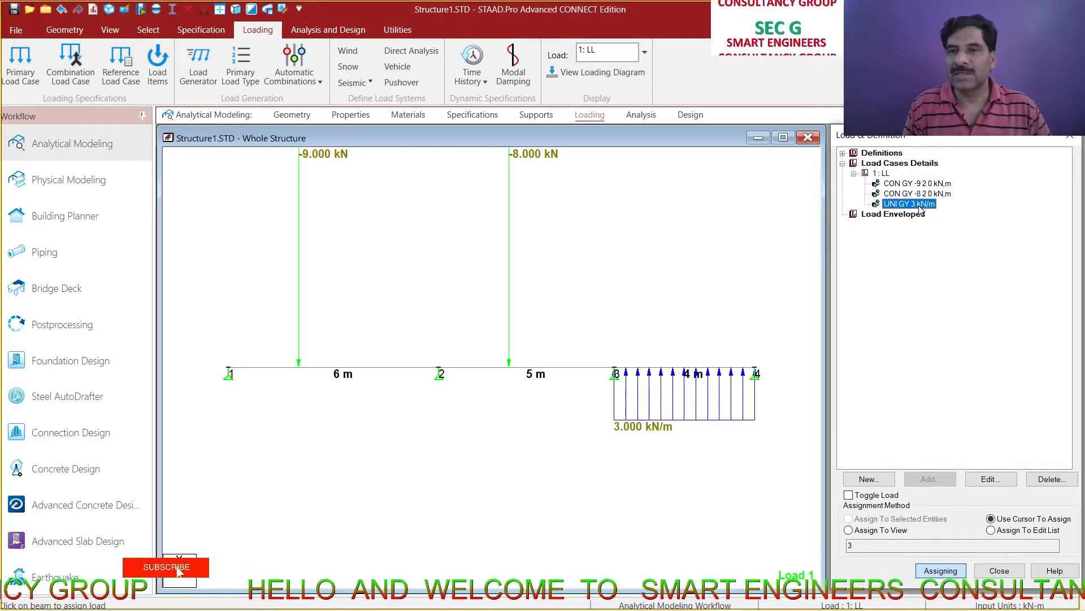
{"action": "left_click", "coordinate": [988, 480]}
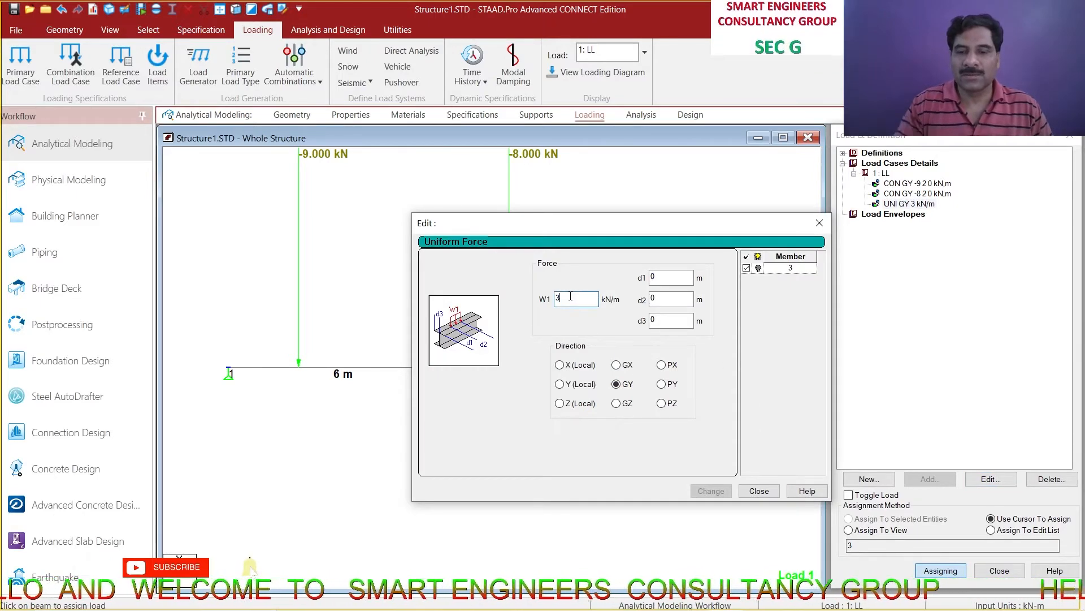
{"action": "key", "text": "BackSpace"}
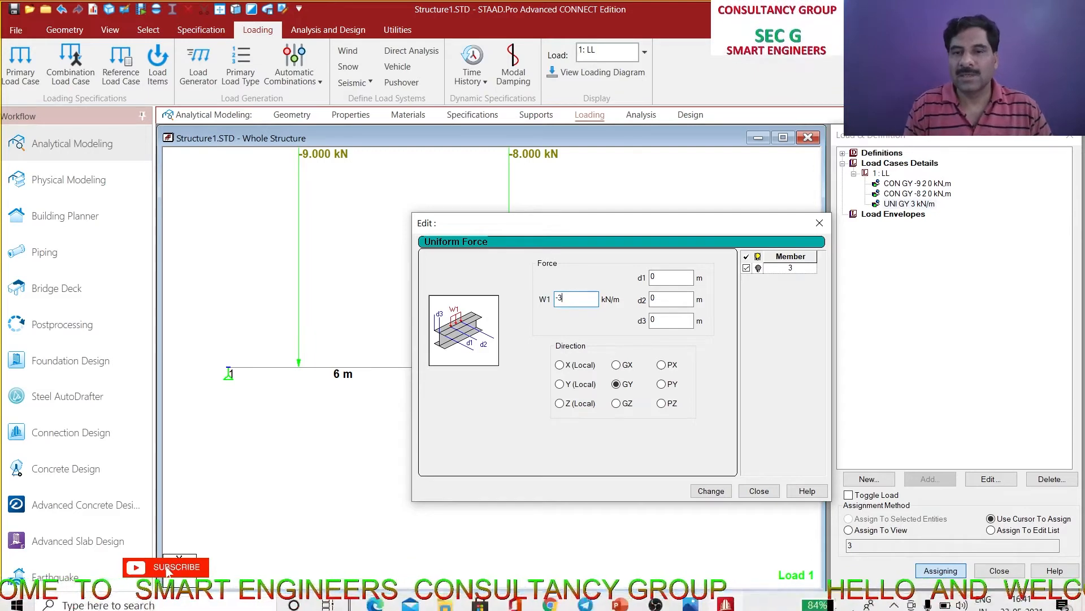
{"action": "left_click", "coordinate": [711, 490]}
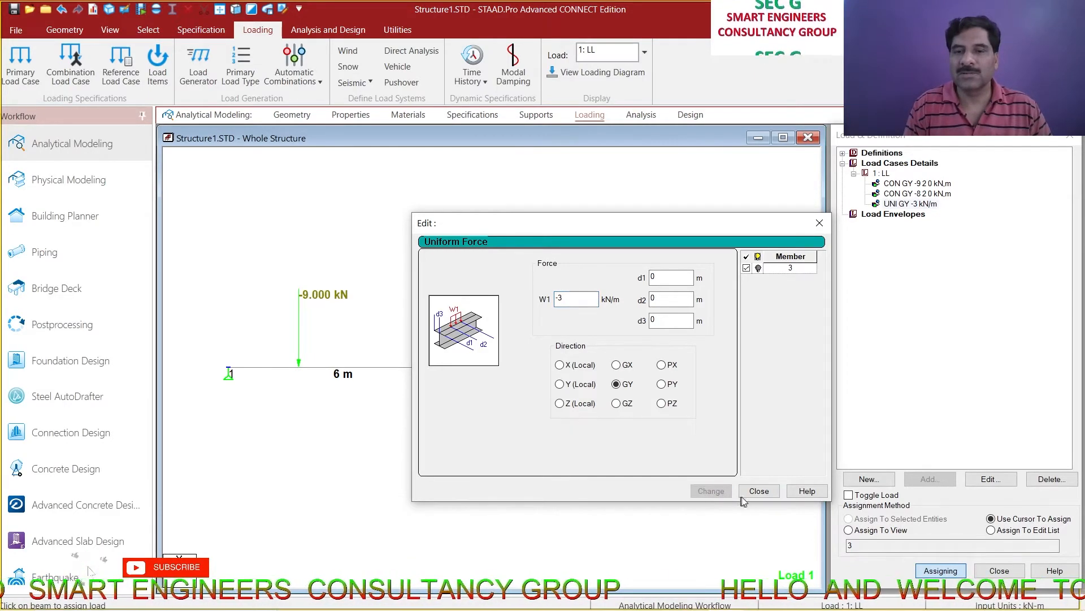
{"action": "left_click", "coordinate": [763, 492]}
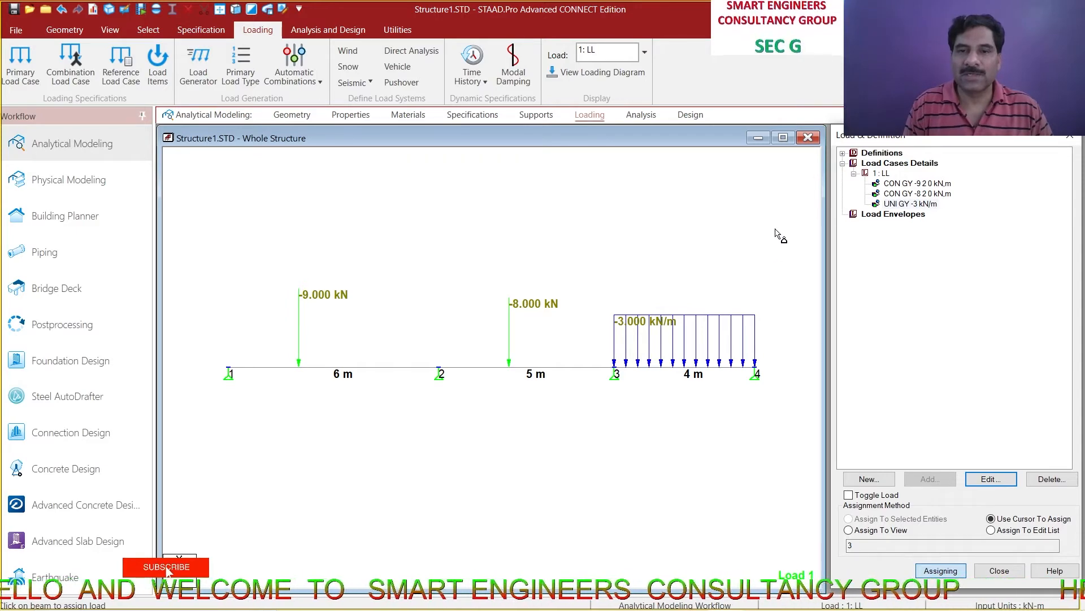
Maximize the Whole Structure view without the load pane, and display the loading diagram of load case 1: LL
{"action": "left_click", "coordinate": [783, 137]}
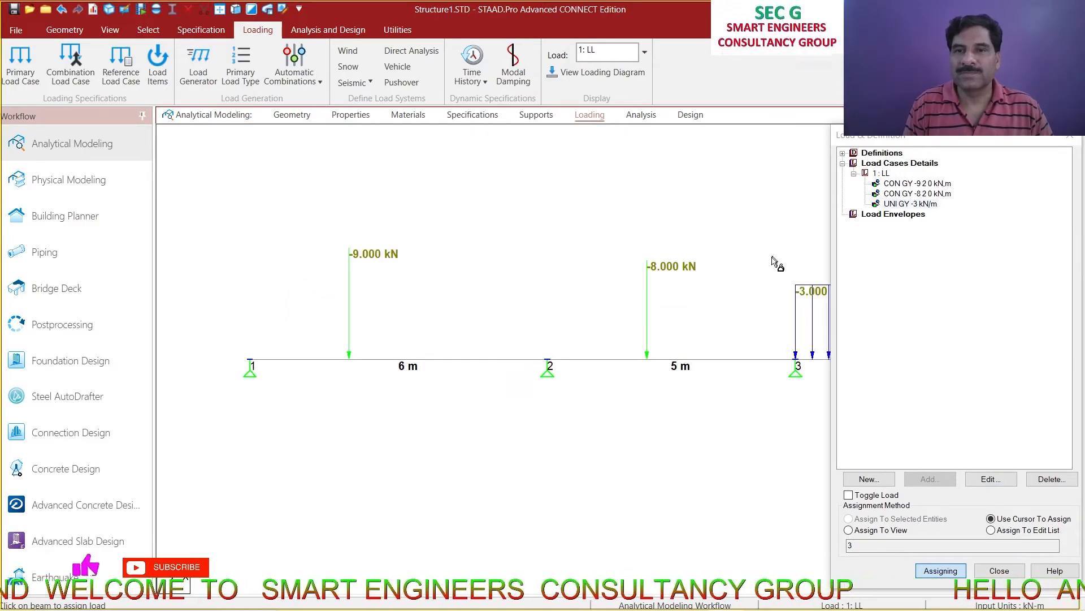
{"action": "left_click", "coordinate": [1074, 139]}
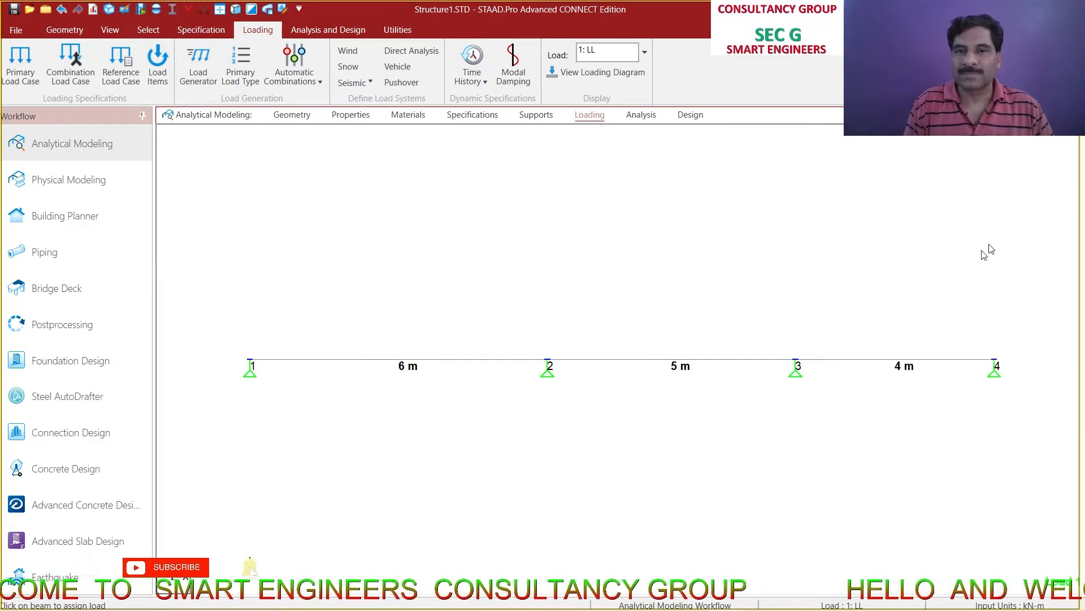
{"action": "left_click", "coordinate": [616, 76]}
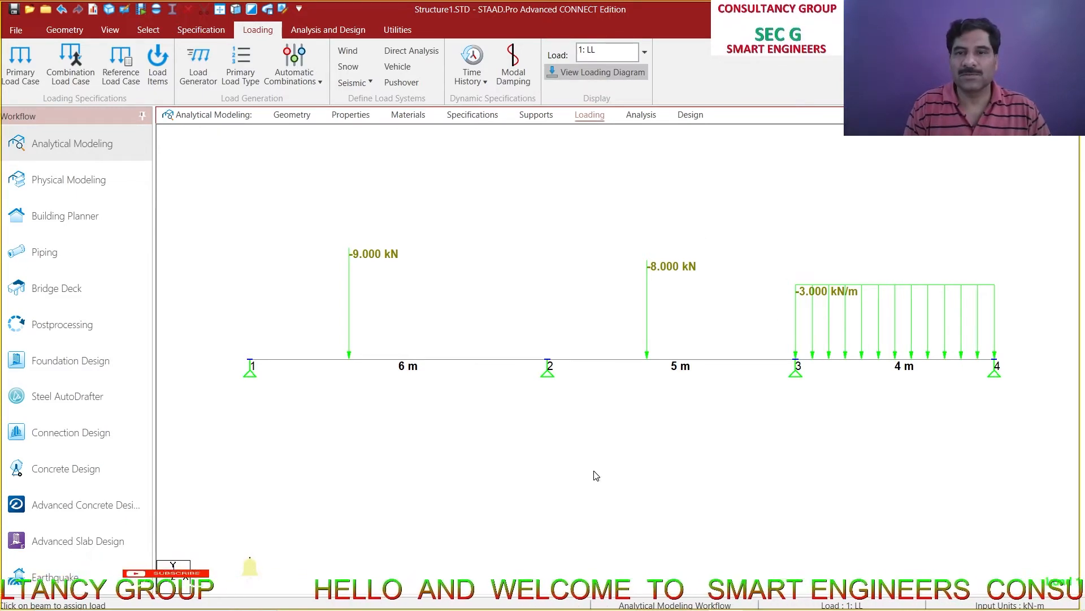
Set the distributed force display scale to 4 kN/m per m for the loading diagram and apply it
{"action": "right_click", "coordinate": [523, 266]}
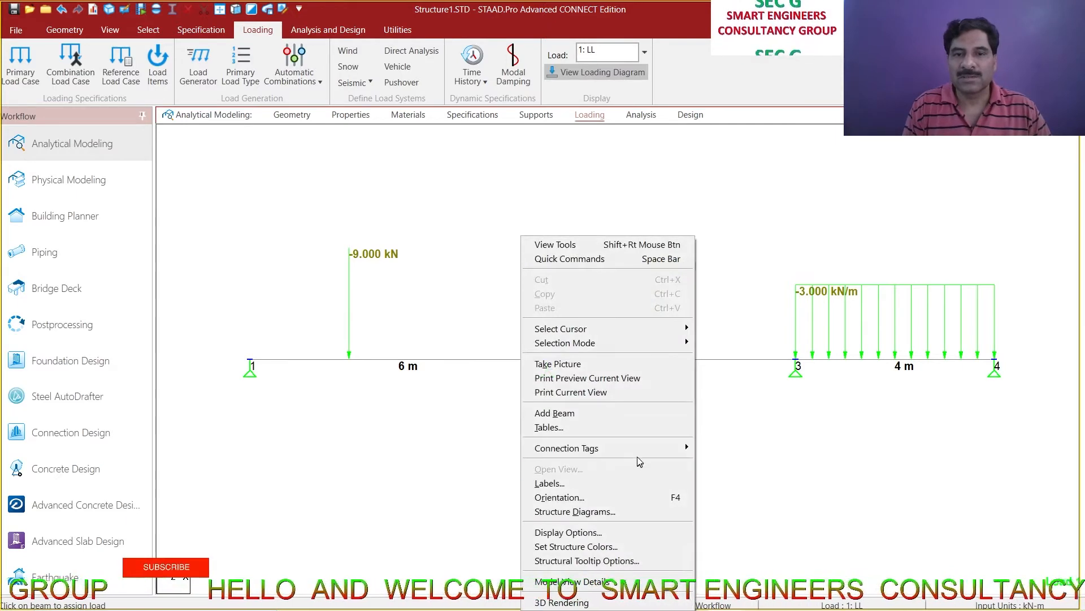
{"action": "left_click", "coordinate": [595, 482]}
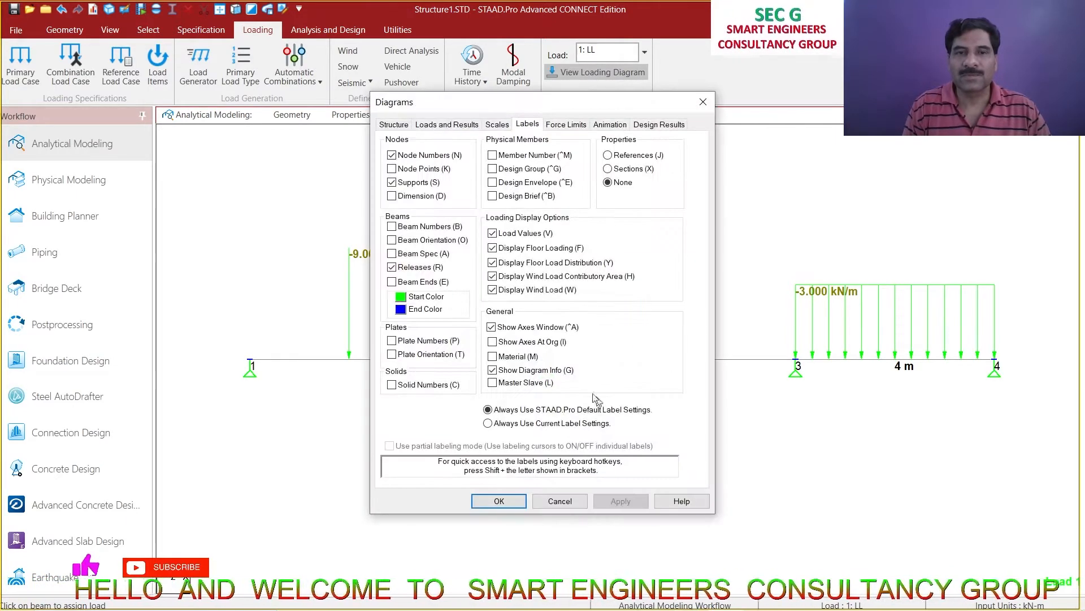
{"action": "left_click", "coordinate": [491, 126]}
{"action": "left_click", "coordinate": [623, 150]}
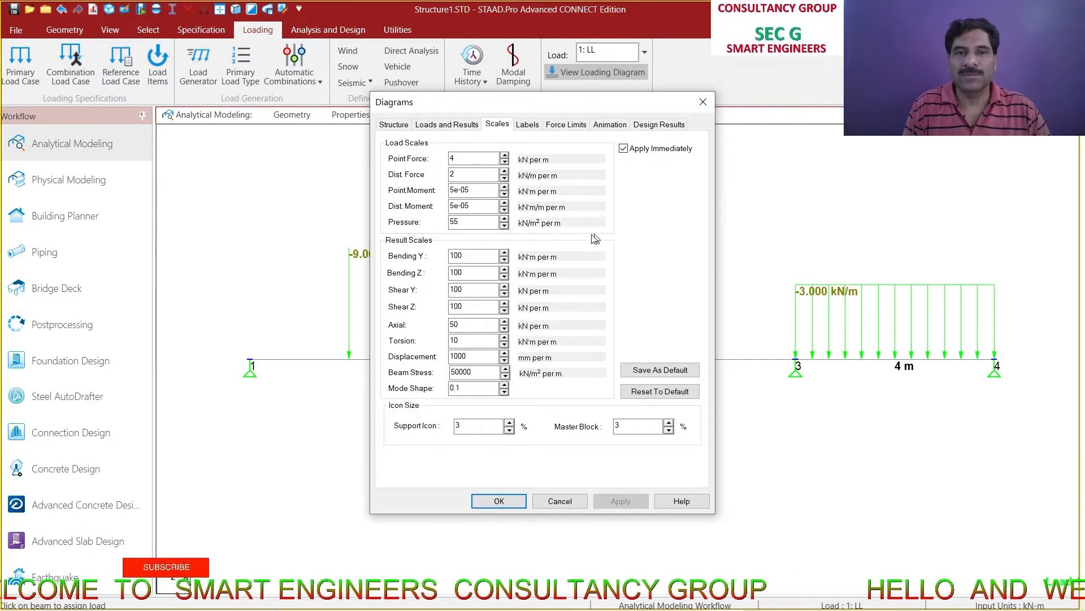
{"action": "left_click_drag", "start_coordinate": [582, 103], "coordinate": [632, 131]}
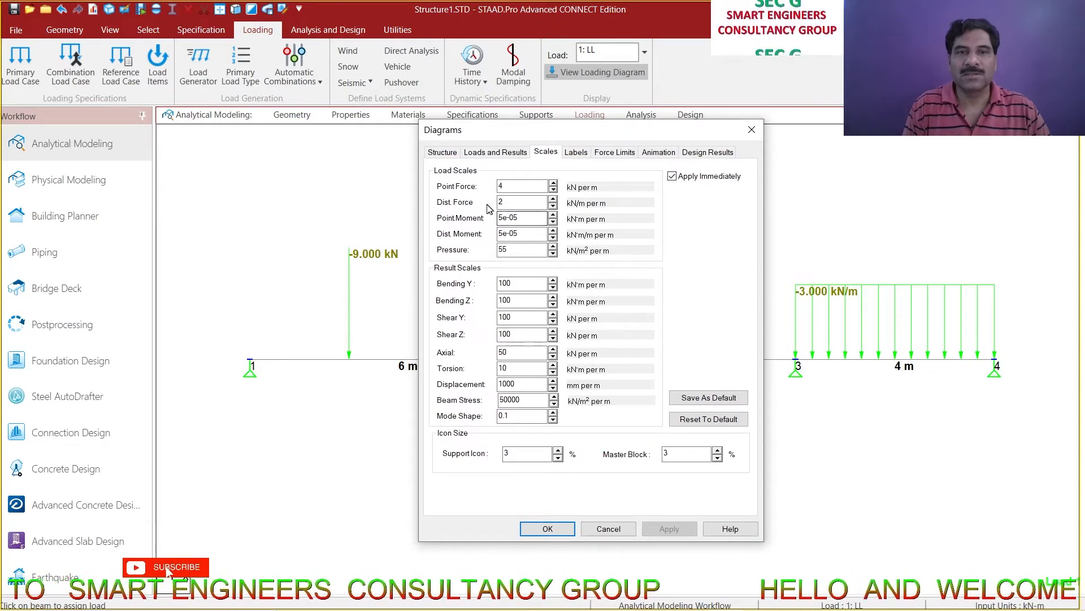
{"action": "left_click", "coordinate": [553, 199]}
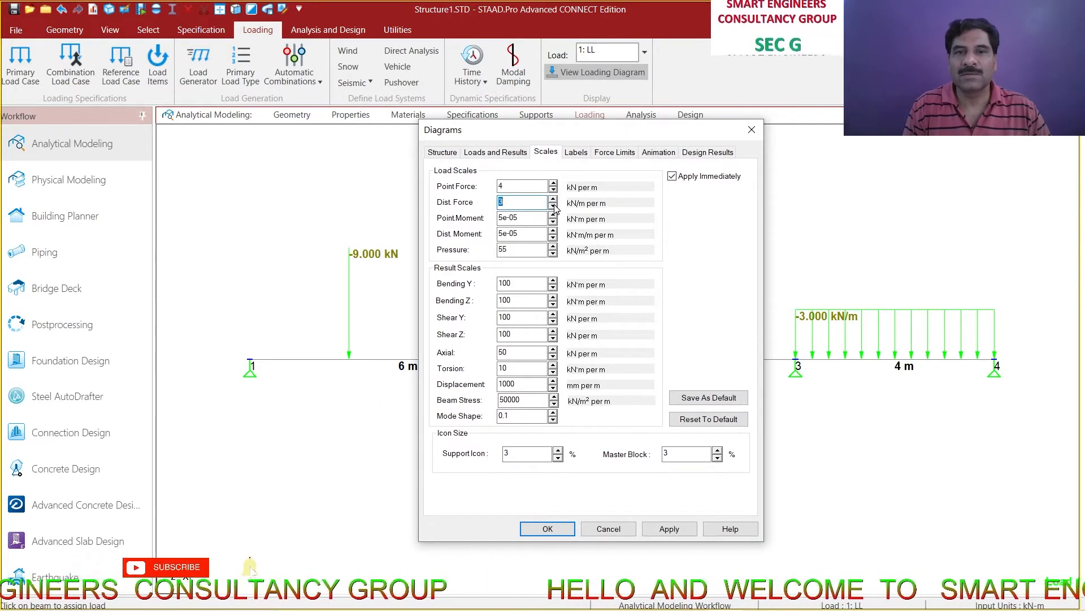
{"action": "left_click", "coordinate": [553, 205]}
{"action": "left_click", "coordinate": [553, 199]}
{"action": "left_click", "coordinate": [553, 199]}
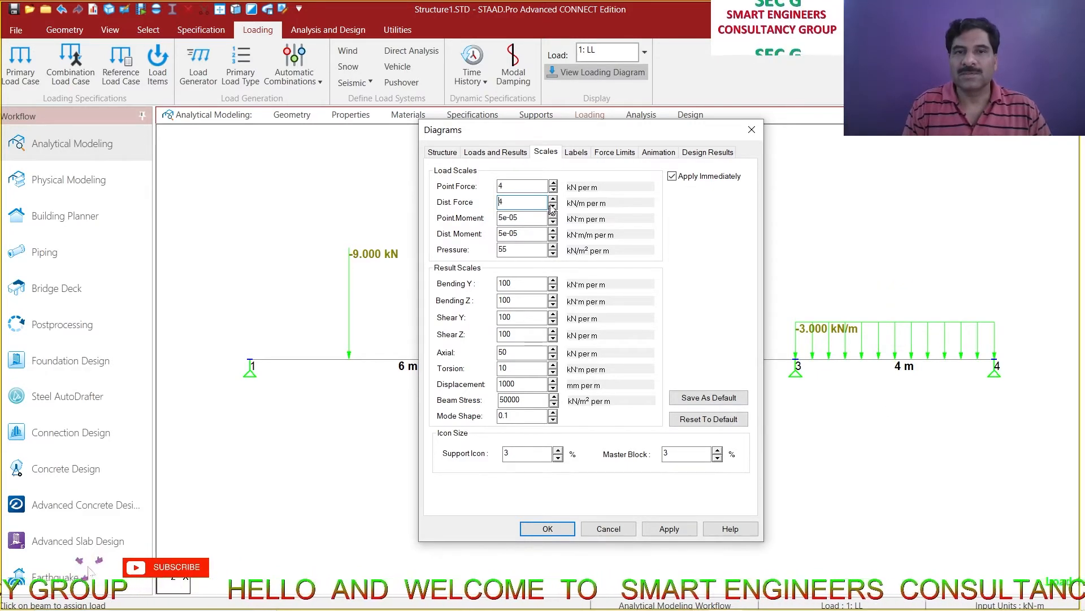
{"action": "left_click", "coordinate": [670, 530]}
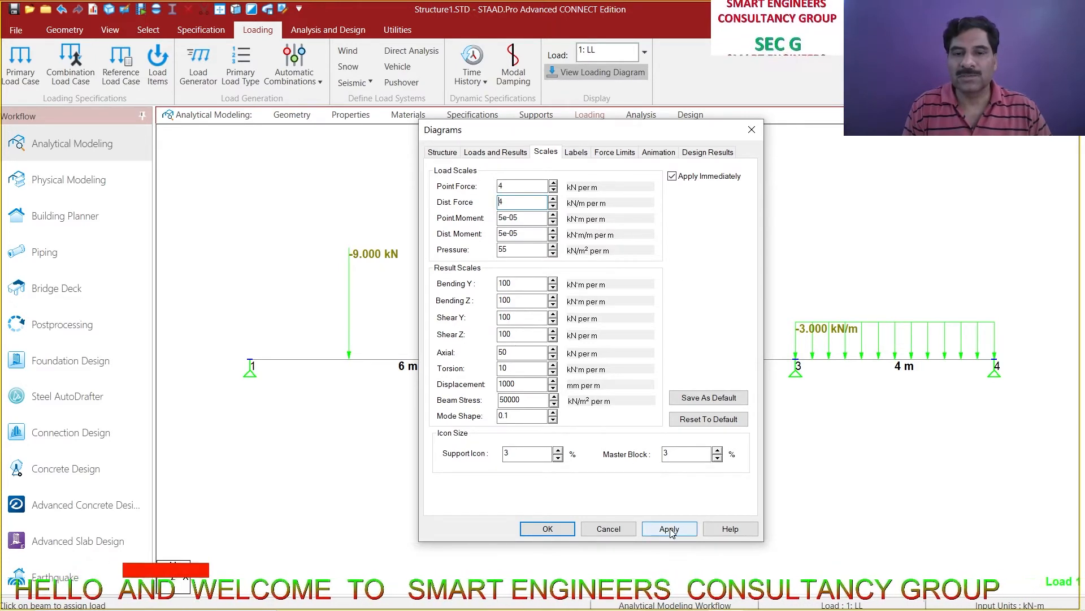
{"action": "left_click", "coordinate": [550, 529]}
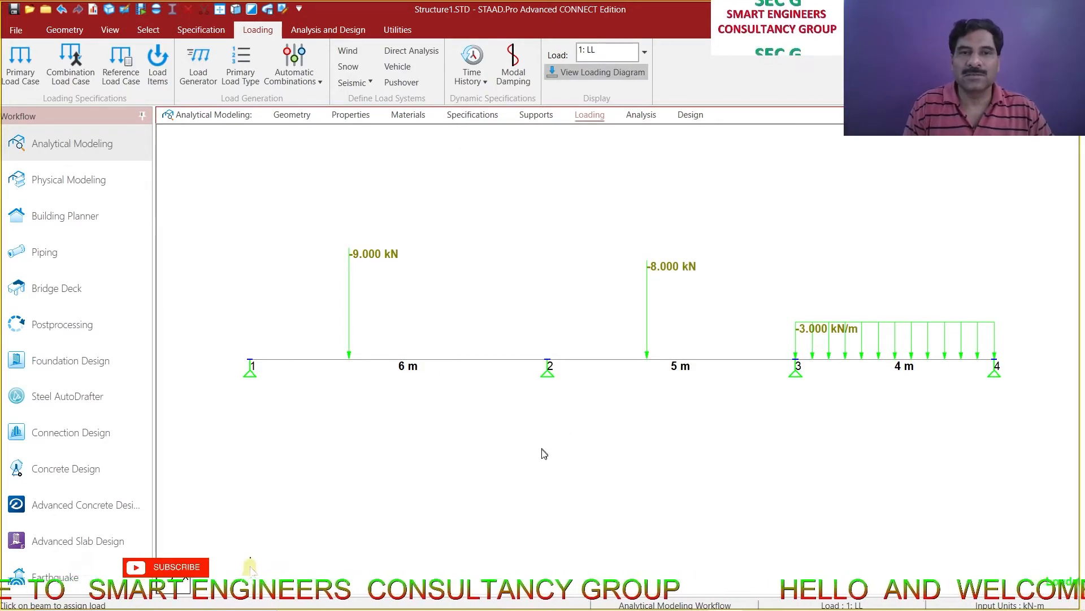
Take a picture of the loading diagram with ID LD and caption LOADING
{"action": "right_click", "coordinate": [537, 255]}
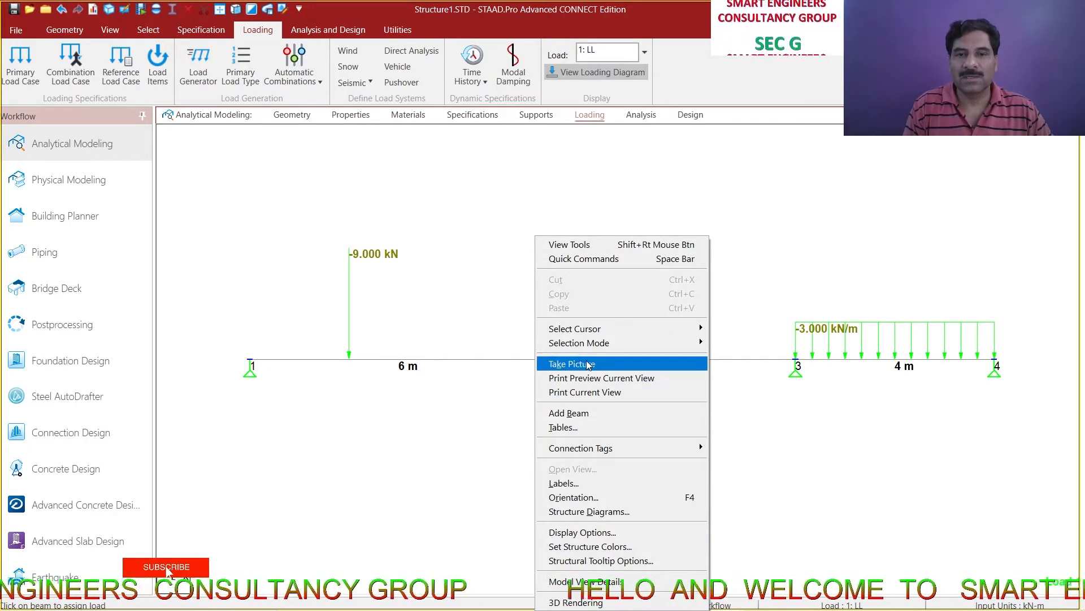
{"action": "left_click", "coordinate": [572, 363]}
{"action": "left_click_drag", "start_coordinate": [497, 288], "coordinate": [451, 288]}
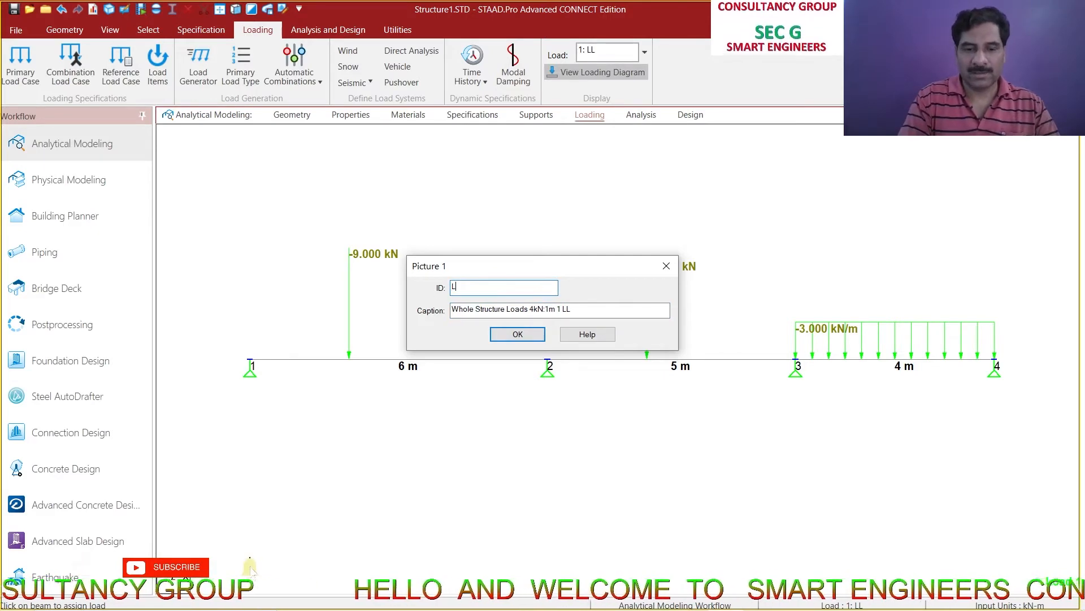
{"action": "type", "text": "LD"}
{"action": "left_click_drag", "start_coordinate": [581, 309], "coordinate": [421, 305]}
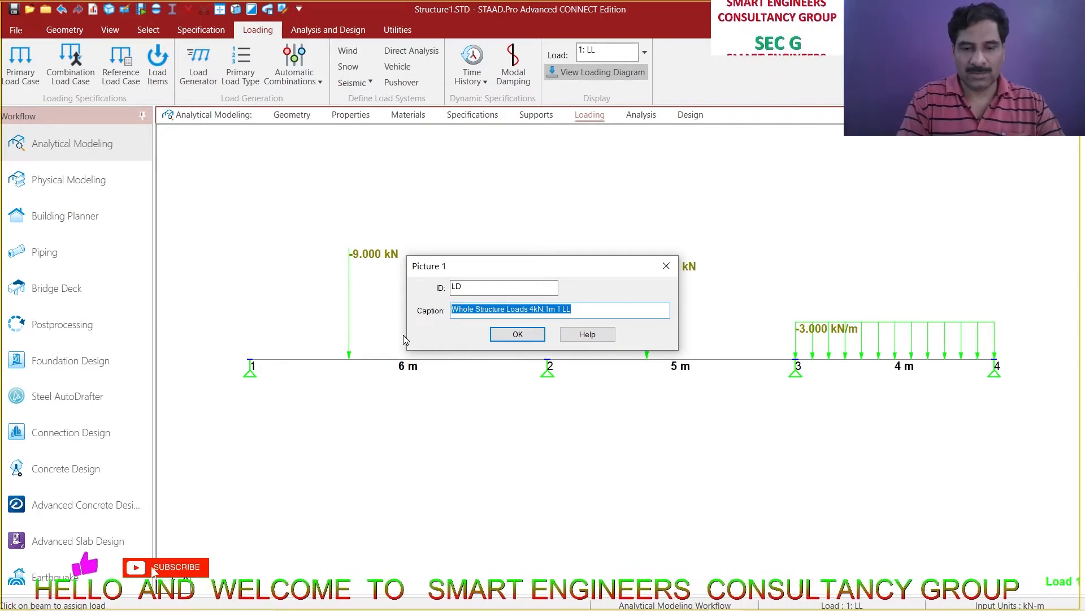
{"action": "type", "text": "LOA"}
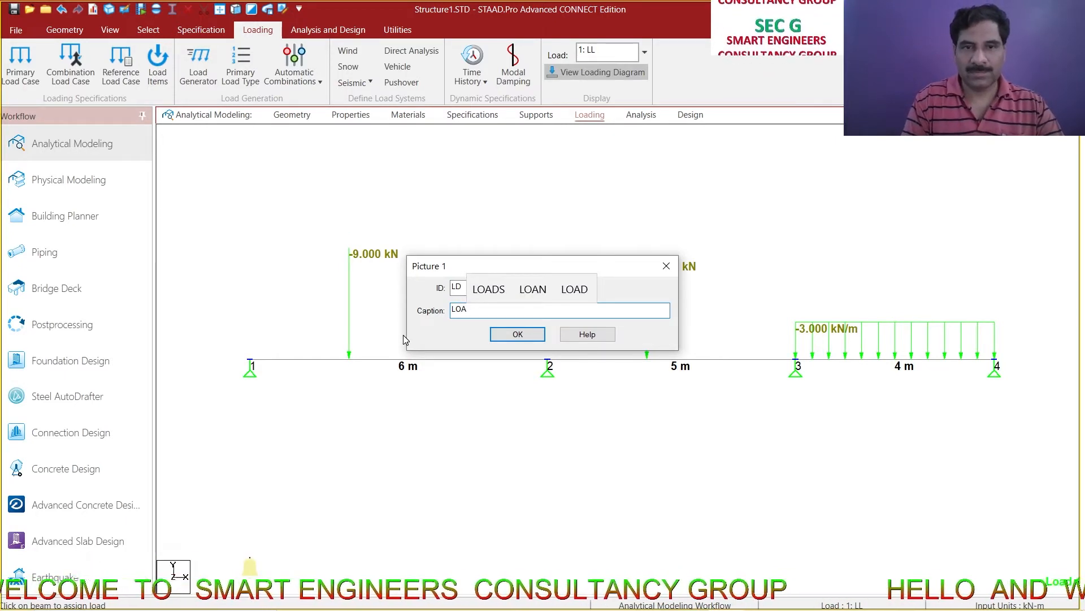
{"action": "type", "text": "DIN"}
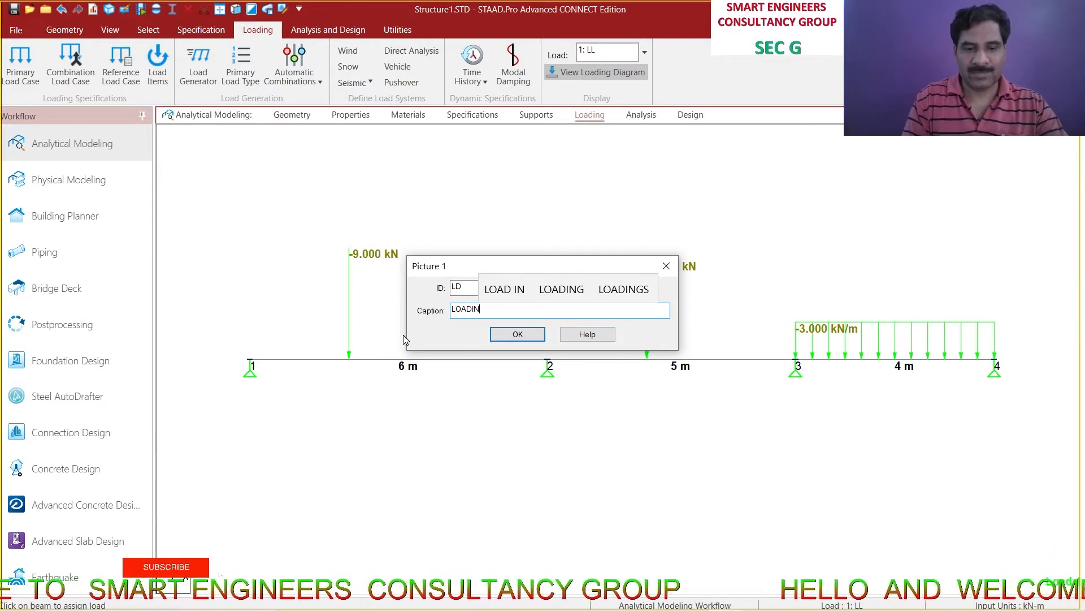
{"action": "type", "text": "G"}
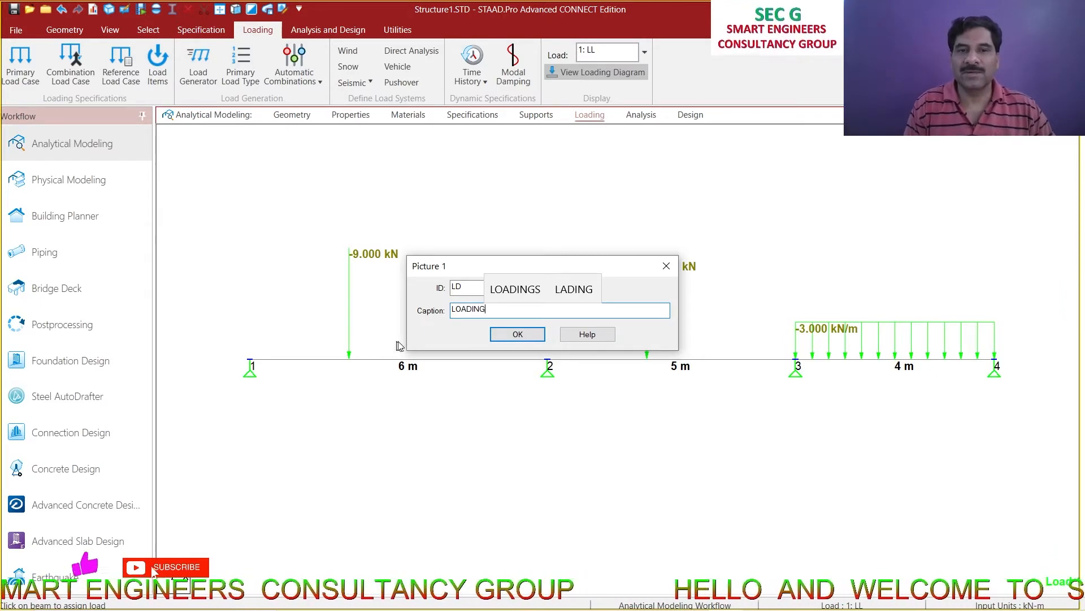
{"action": "left_click", "coordinate": [516, 334]}
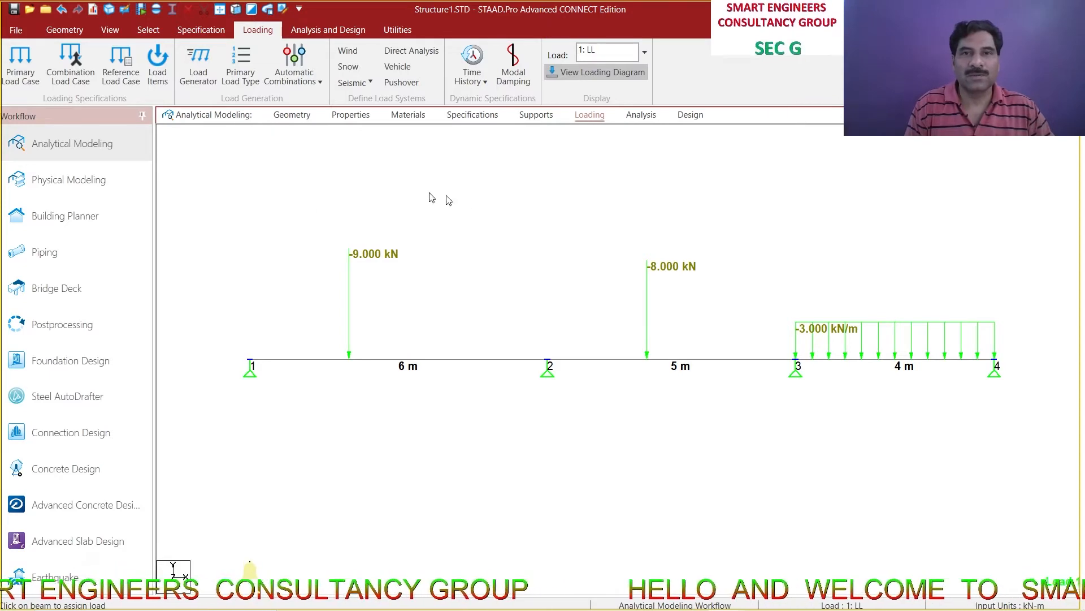
Add a Perform Analysis command with the No Print option
{"action": "left_click", "coordinate": [640, 115]}
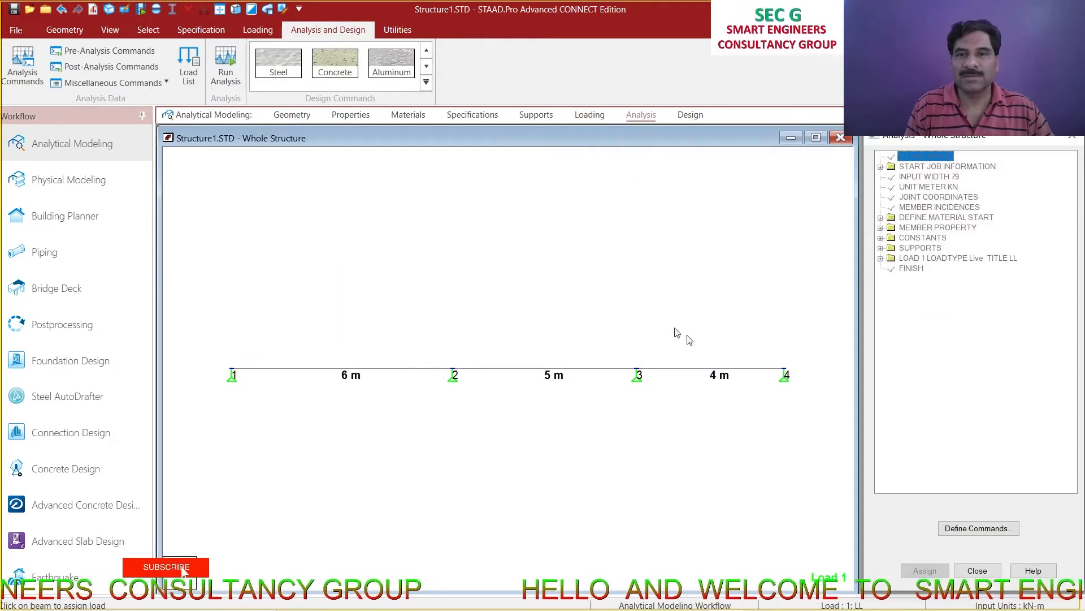
{"action": "left_click", "coordinate": [979, 528]}
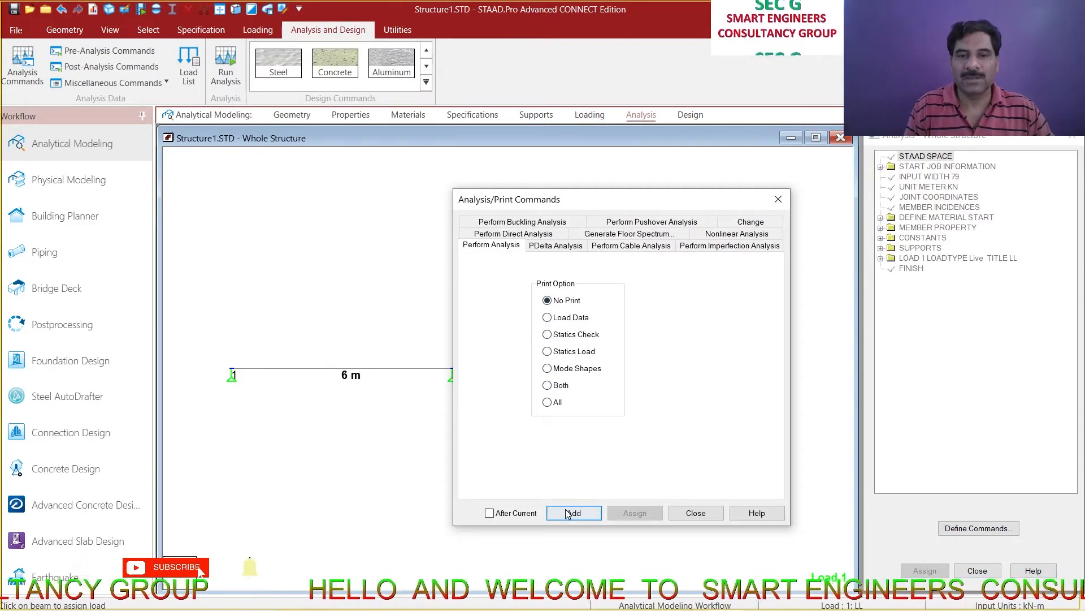
{"action": "left_click", "coordinate": [693, 514]}
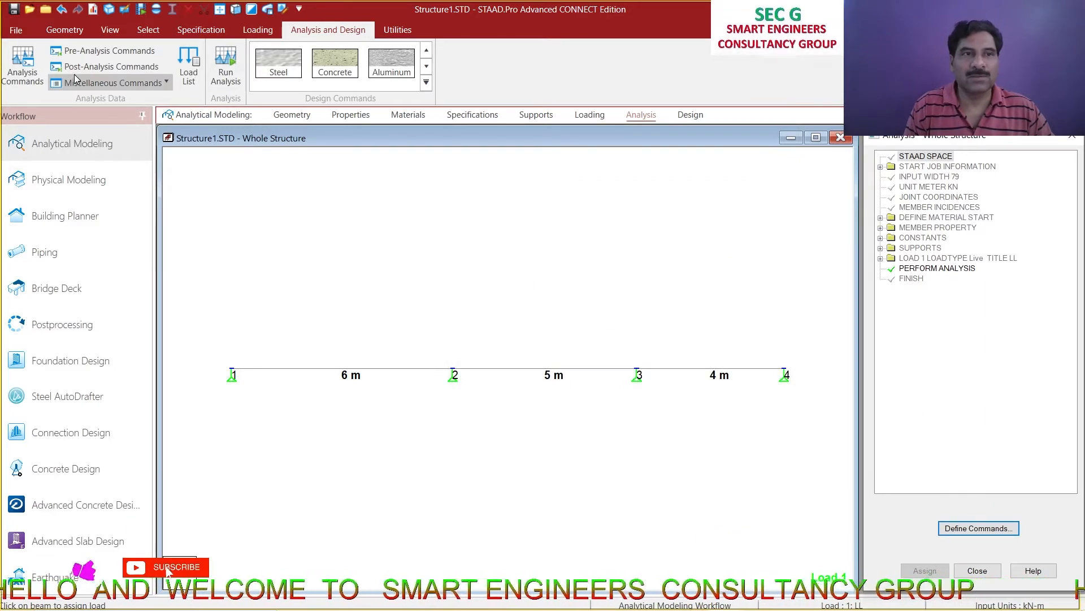
Define the post-analysis commands: a load list containing 1: LL, support reactions and analysis results
{"action": "left_click", "coordinate": [109, 66]}
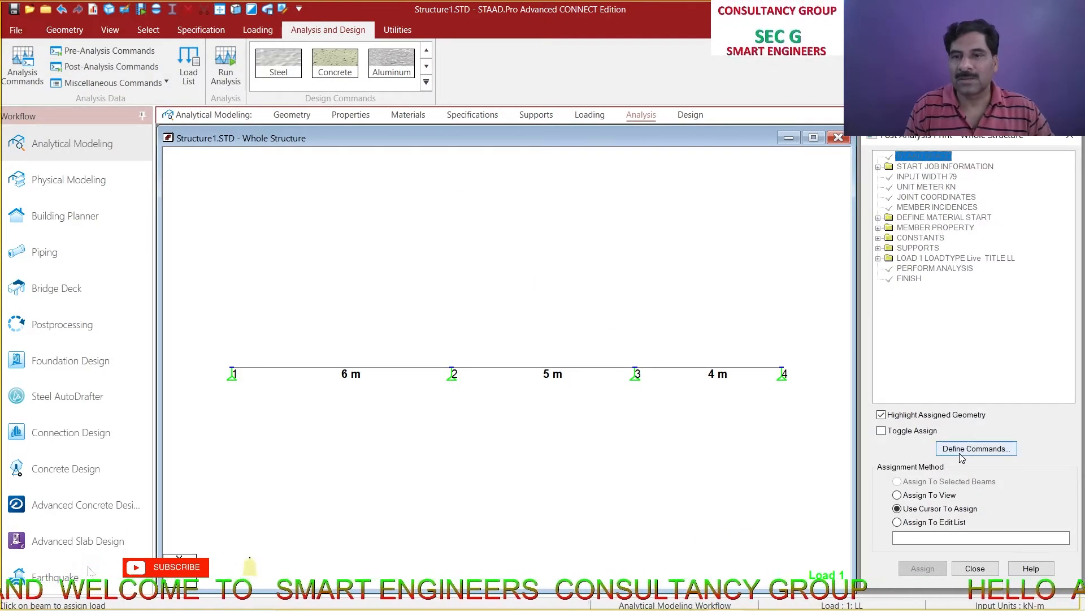
{"action": "left_click", "coordinate": [961, 451]}
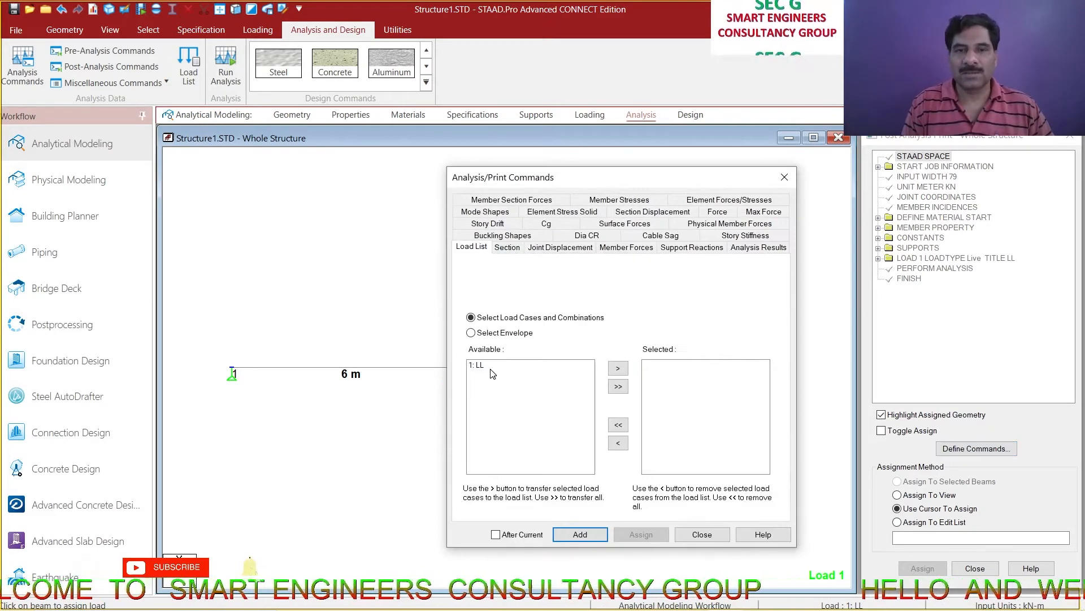
{"action": "left_click", "coordinate": [619, 370]}
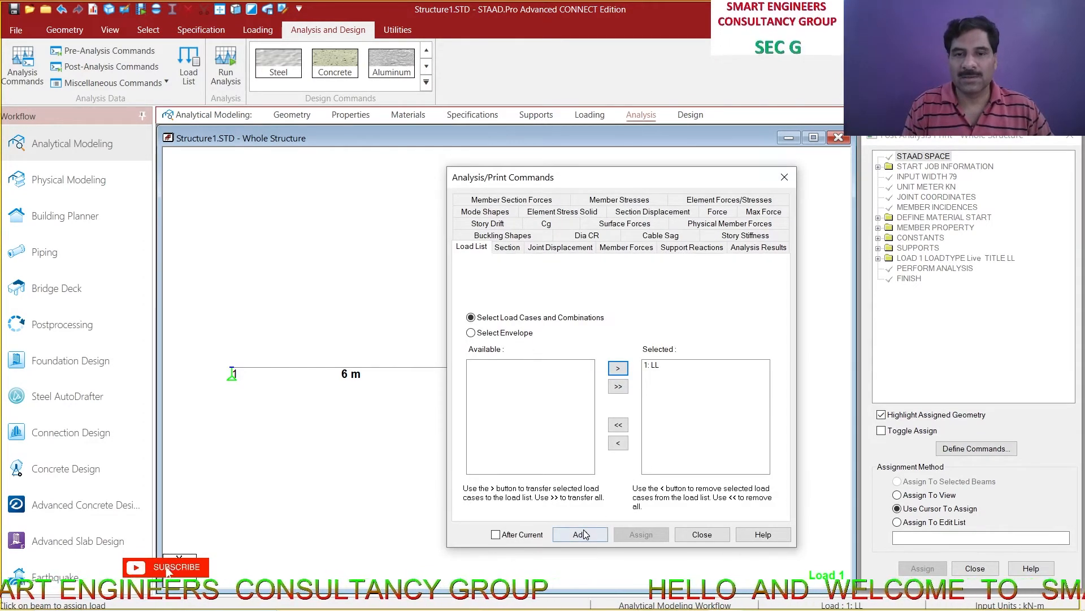
{"action": "left_click", "coordinate": [693, 249]}
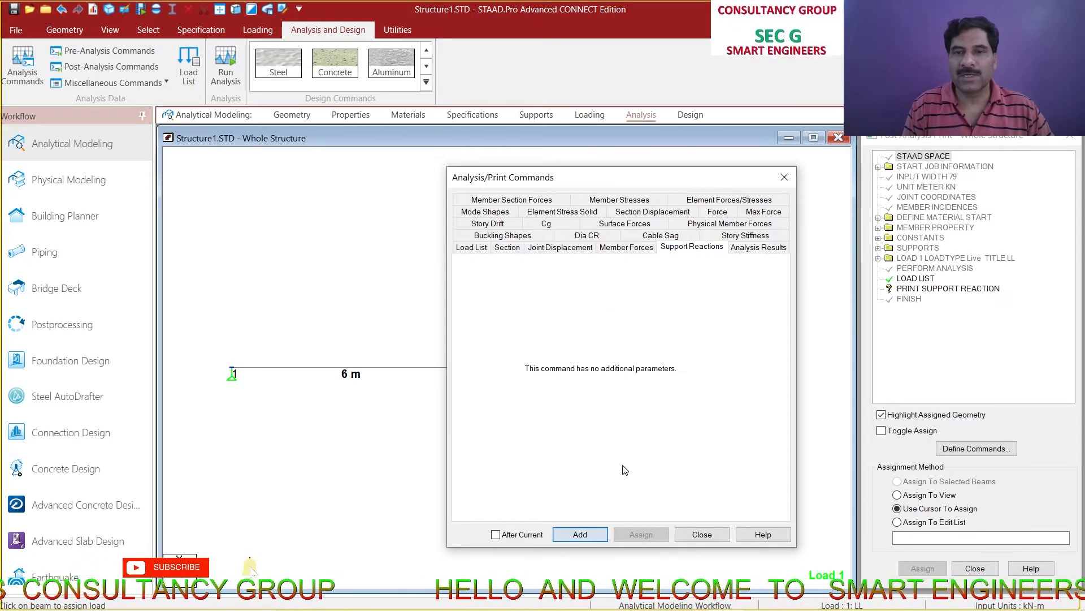
{"action": "left_click", "coordinate": [763, 249]}
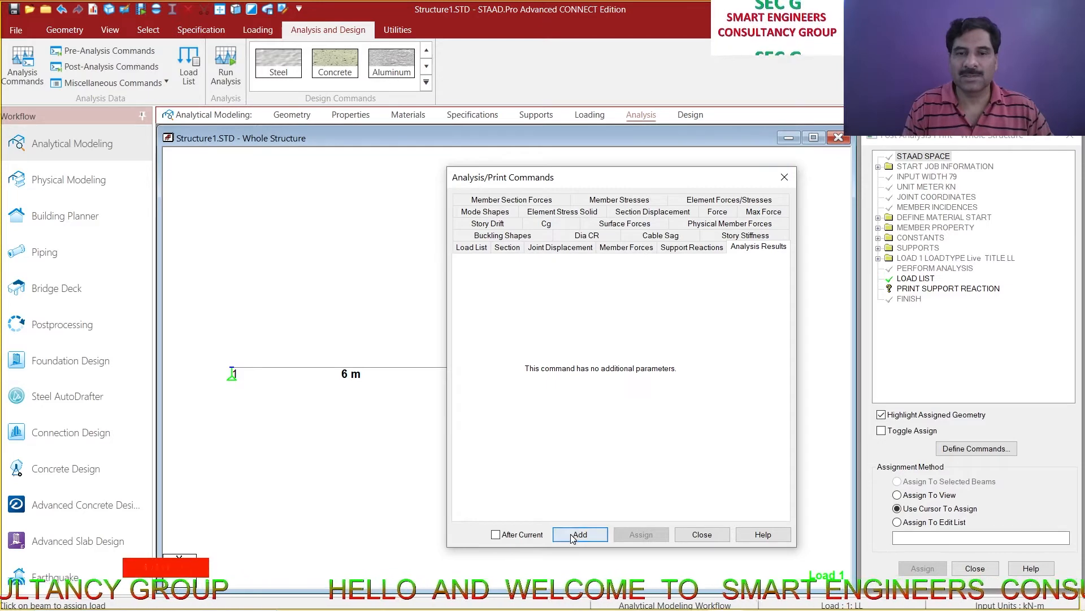
{"action": "left_click", "coordinate": [701, 534]}
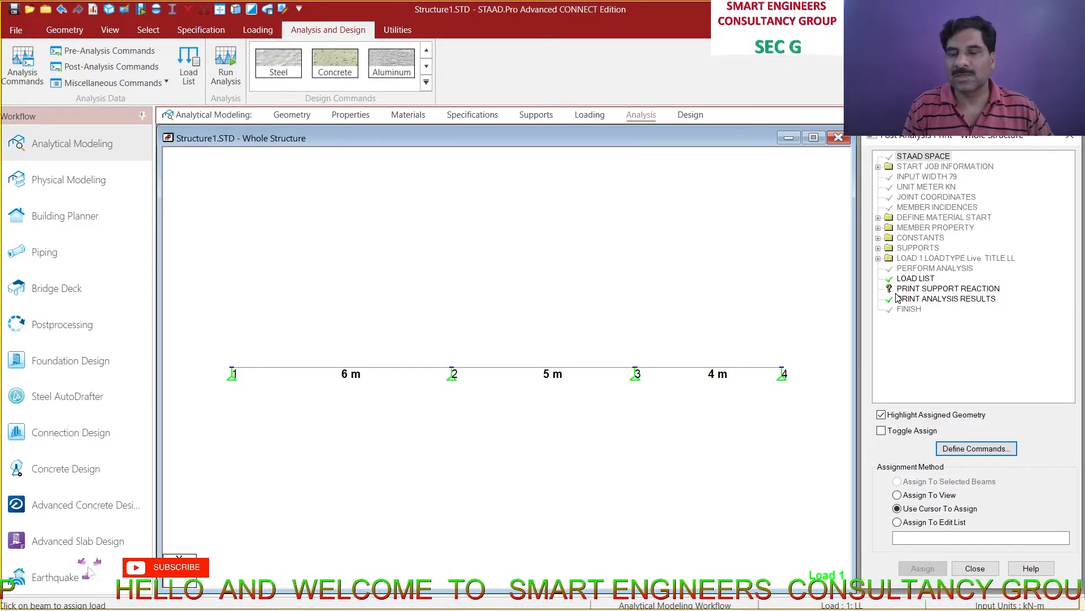
Assign the Print Support Reaction command to the whole view
{"action": "left_click", "coordinate": [947, 289]}
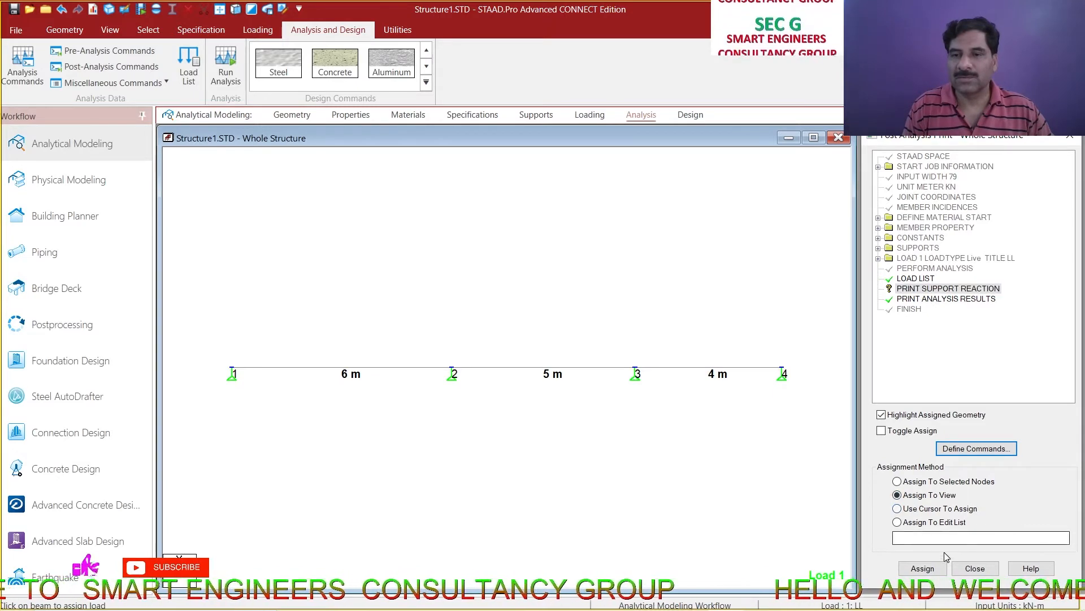
{"action": "left_click", "coordinate": [924, 570]}
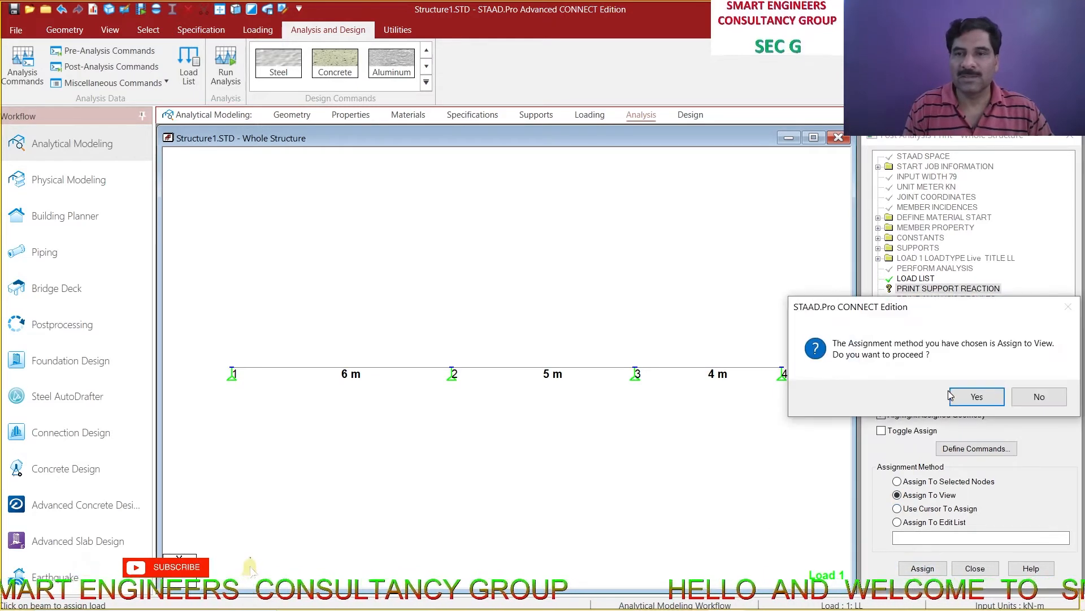
{"action": "left_click", "coordinate": [973, 398]}
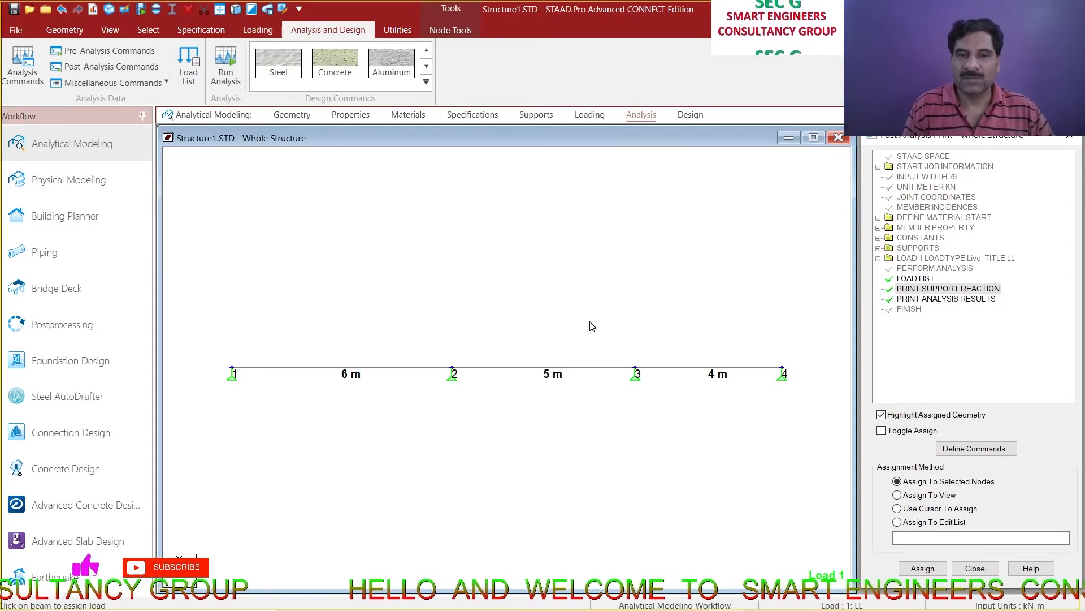
Run the analysis, saving the modified structure, and close the analysis log when it is done
{"action": "left_click", "coordinate": [237, 76]}
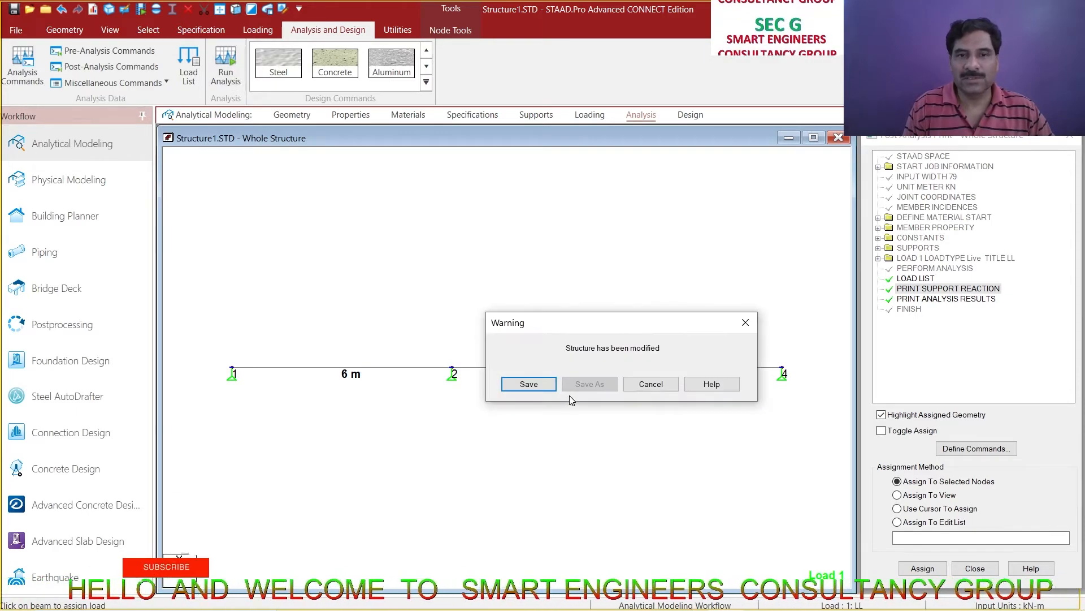
{"action": "left_click", "coordinate": [529, 384]}
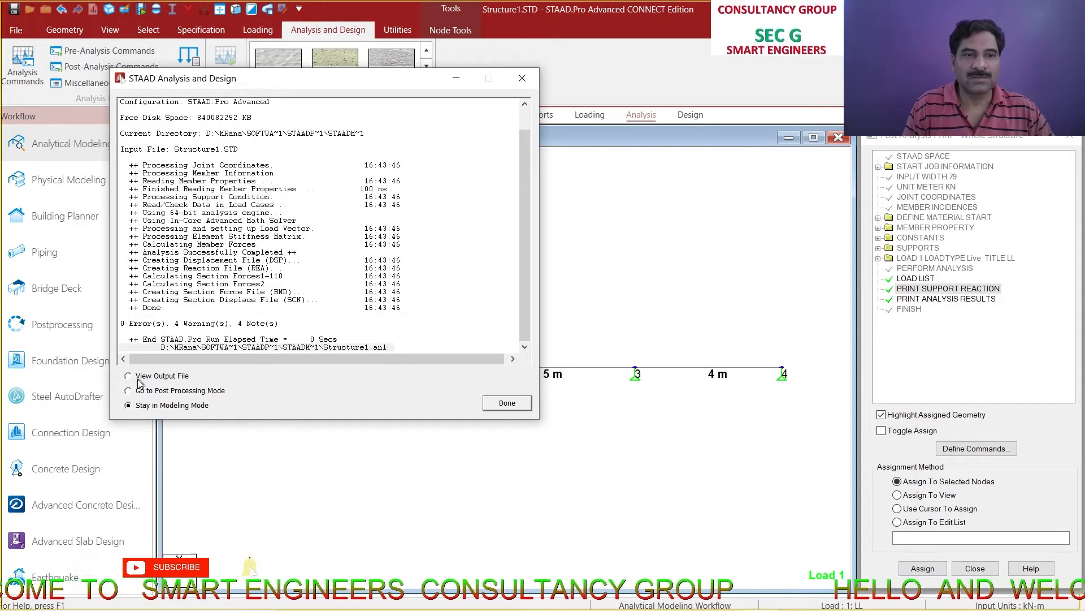
{"action": "left_click", "coordinate": [506, 401]}
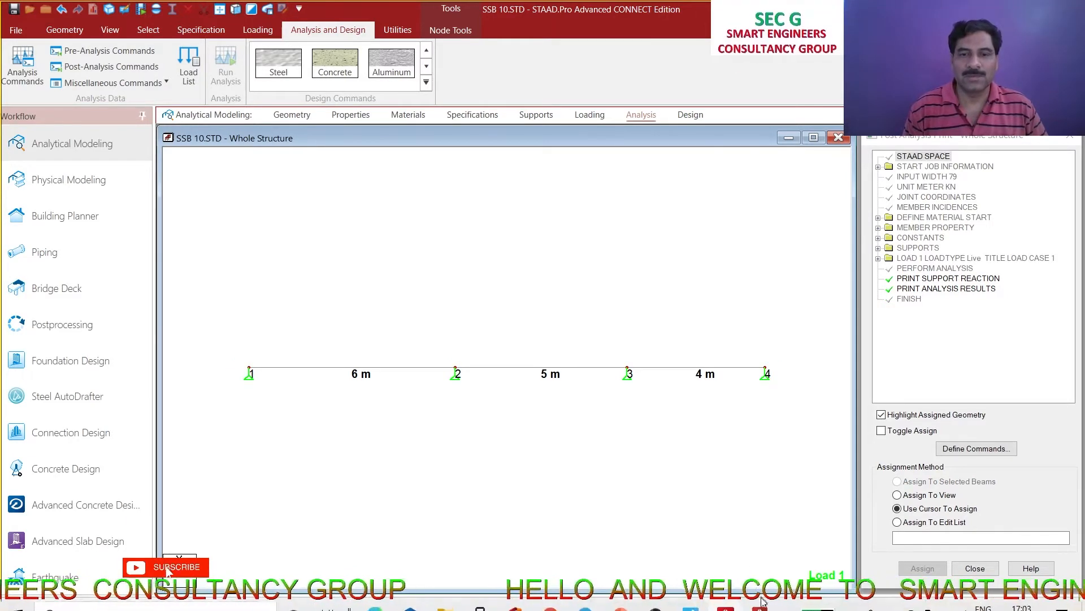
Open the analysis output file and compare its support reactions with the hand-calculated results in the SECG PPT RESULTS image
{"action": "left_click", "coordinate": [761, 605]}
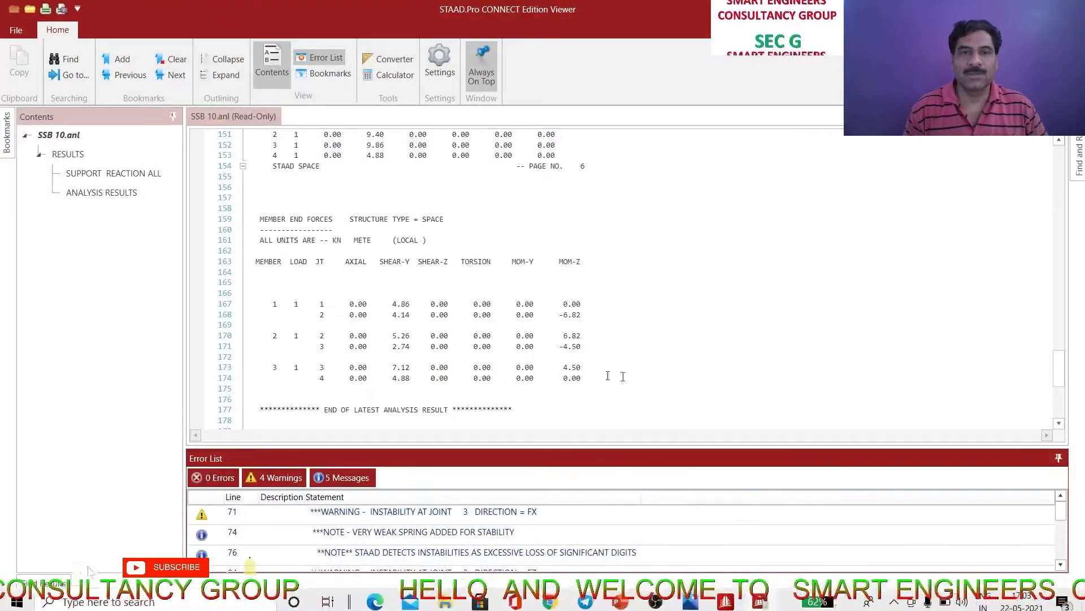
{"action": "scroll", "coordinate": [679, 333], "scroll_direction": "up", "scroll_amount": 15}
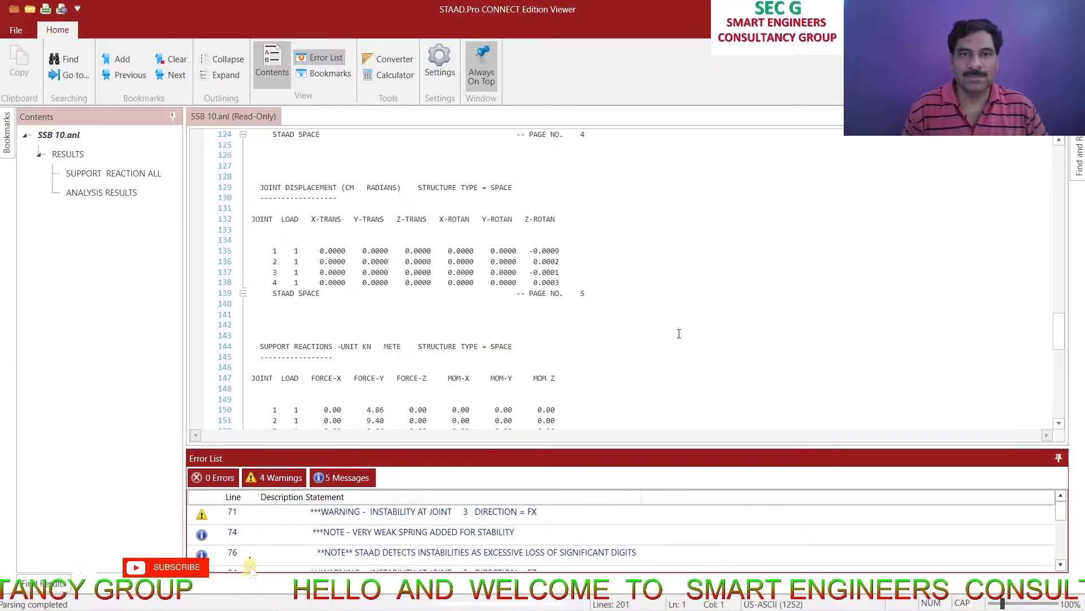
{"action": "scroll", "coordinate": [650, 337], "scroll_direction": "down", "scroll_amount": 5}
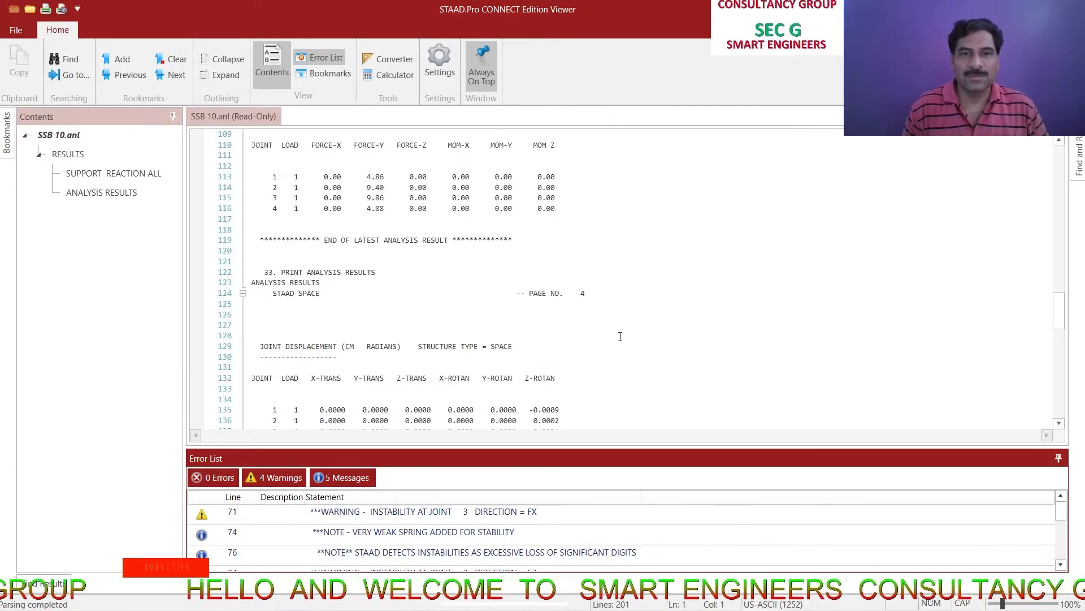
{"action": "scroll", "coordinate": [620, 339], "scroll_direction": "down", "scroll_amount": 4}
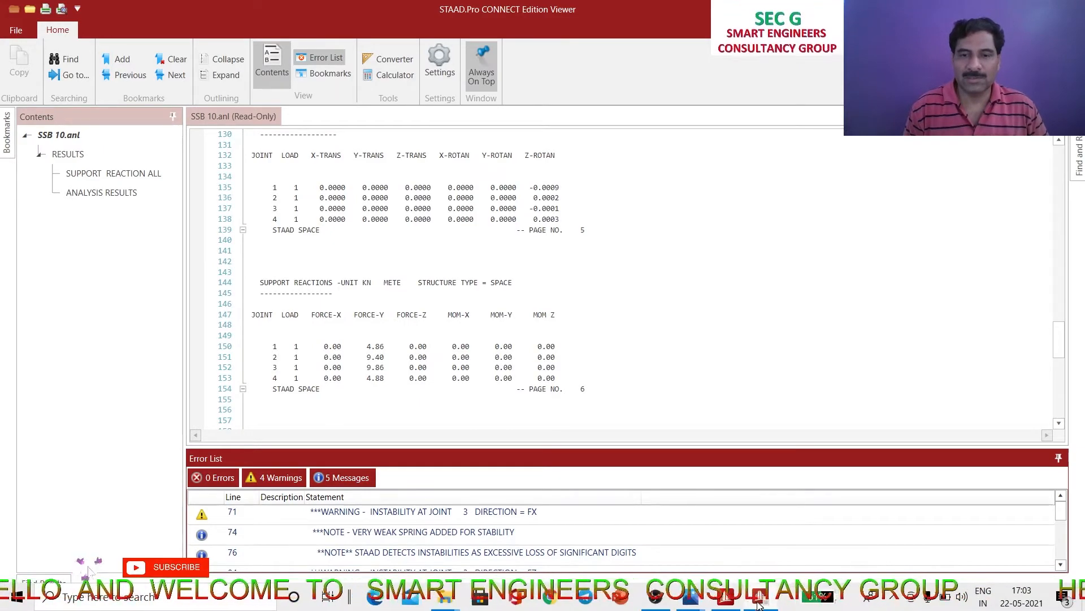
{"action": "mouse_move", "coordinate": [694, 601]}
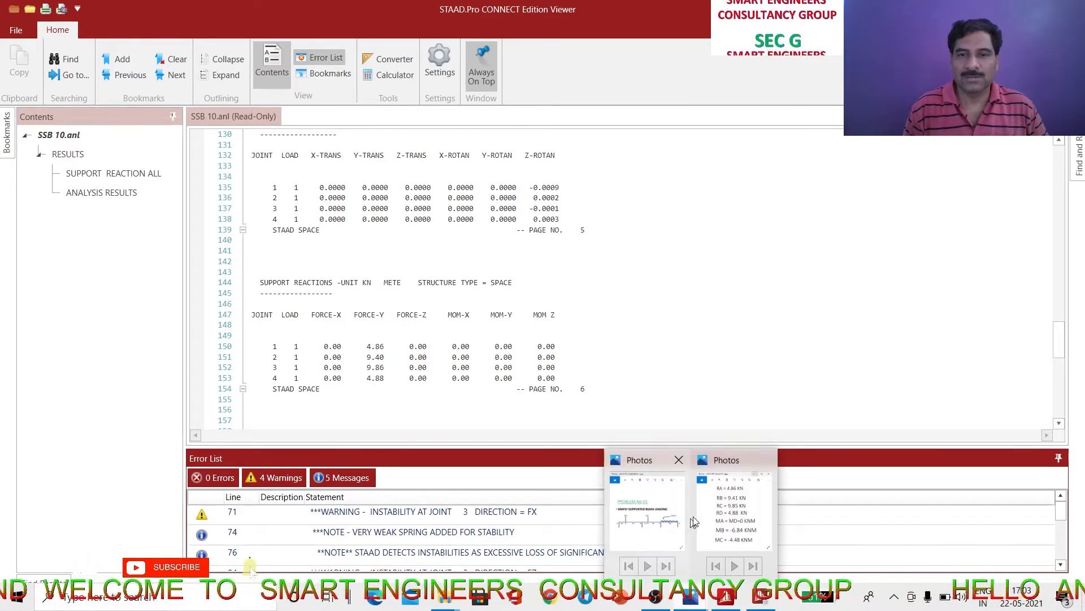
{"action": "mouse_move", "coordinate": [737, 461]}
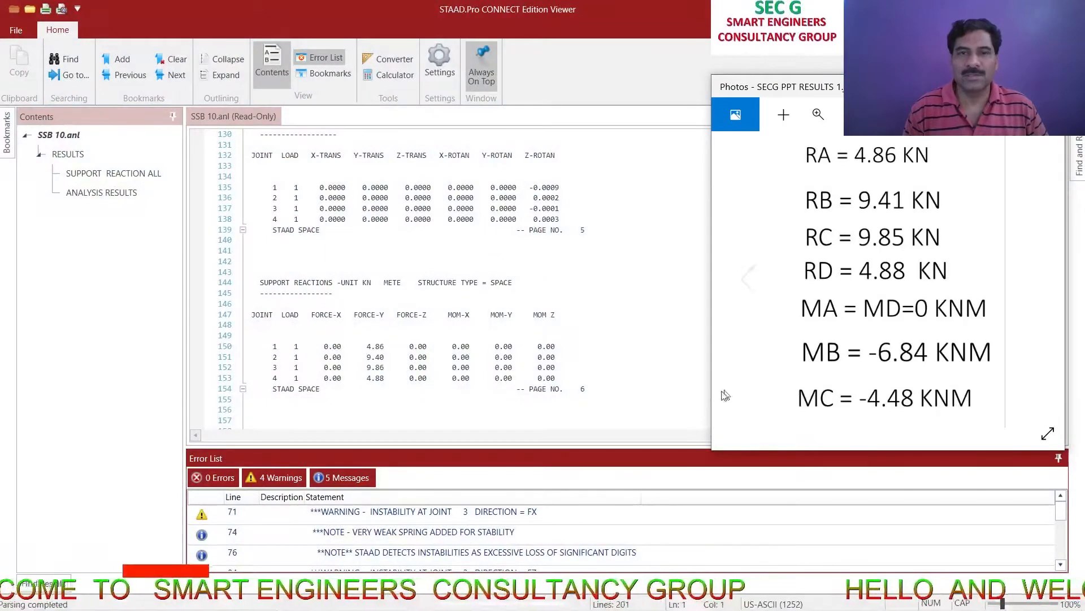
{"action": "scroll", "coordinate": [543, 322], "scroll_direction": "up", "scroll_amount": 2}
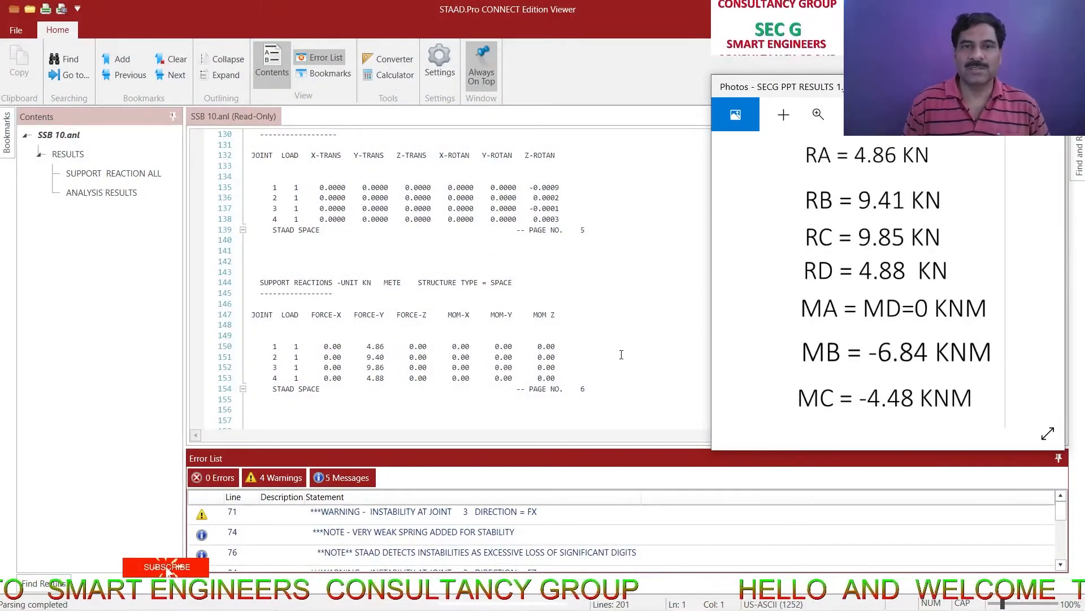
Compare the member end moments in the output file with the hand-calculated moments, and close the output viewer and the results image
{"action": "scroll", "coordinate": [523, 328], "scroll_direction": "down", "scroll_amount": 6}
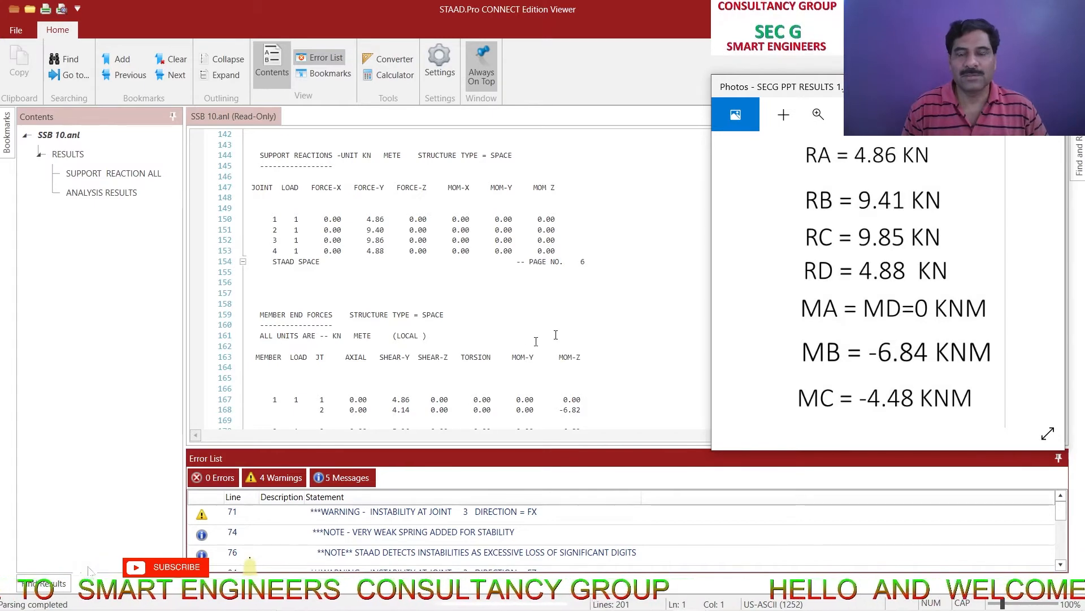
{"action": "scroll", "coordinate": [510, 323], "scroll_direction": "down", "scroll_amount": 6}
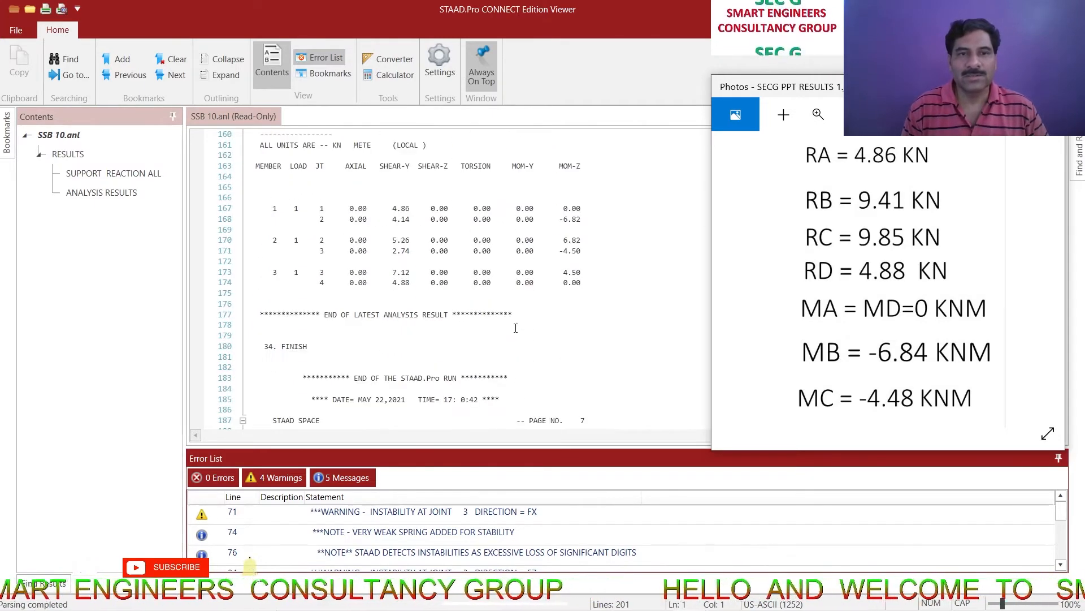
{"action": "scroll", "coordinate": [516, 328], "scroll_direction": "down", "scroll_amount": 2}
{"action": "scroll", "coordinate": [515, 328], "scroll_direction": "up", "scroll_amount": 2}
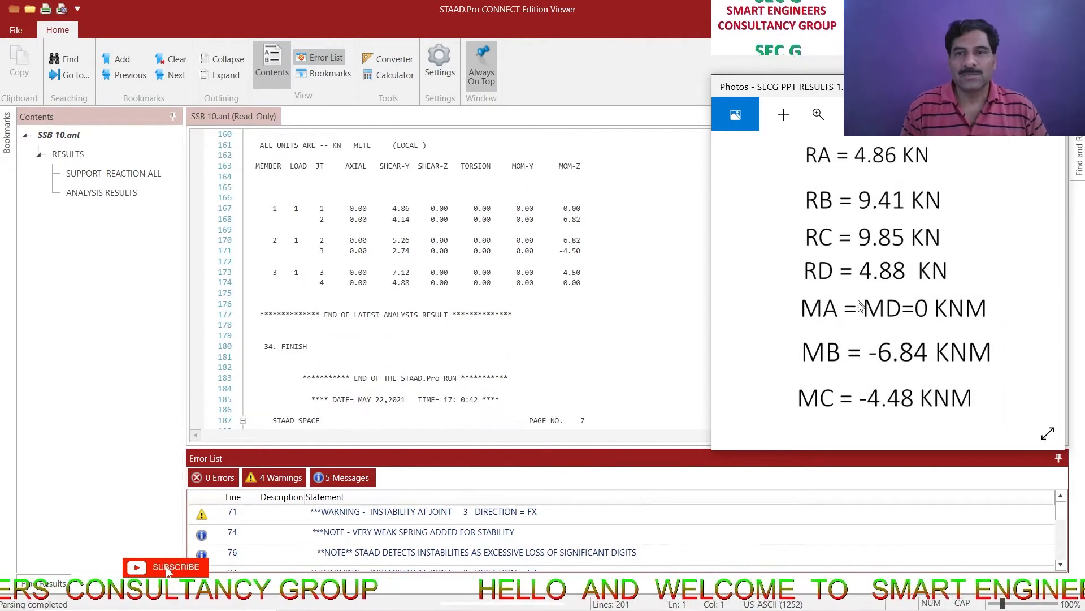
{"action": "scroll", "coordinate": [406, 337], "scroll_direction": "up", "scroll_amount": 1}
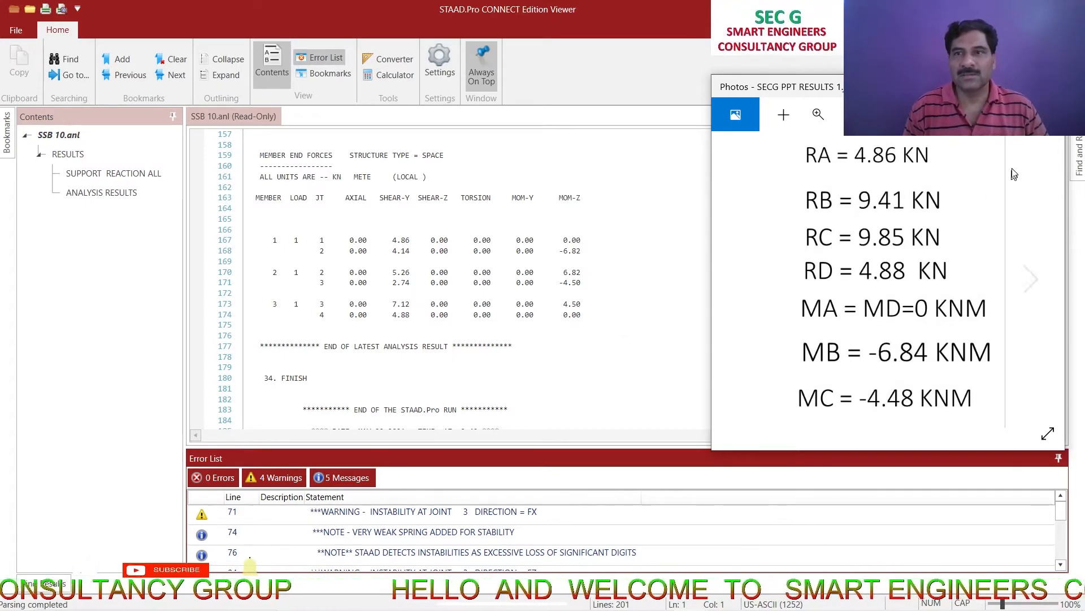
{"action": "left_click", "coordinate": [1001, 87]}
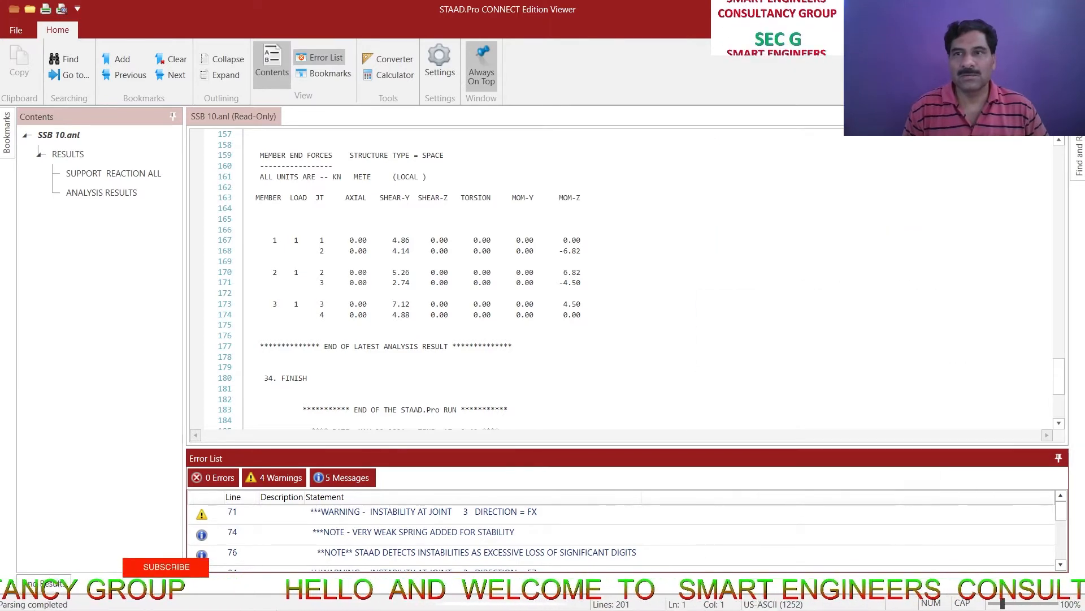
{"action": "left_click", "coordinate": [1021, 10]}
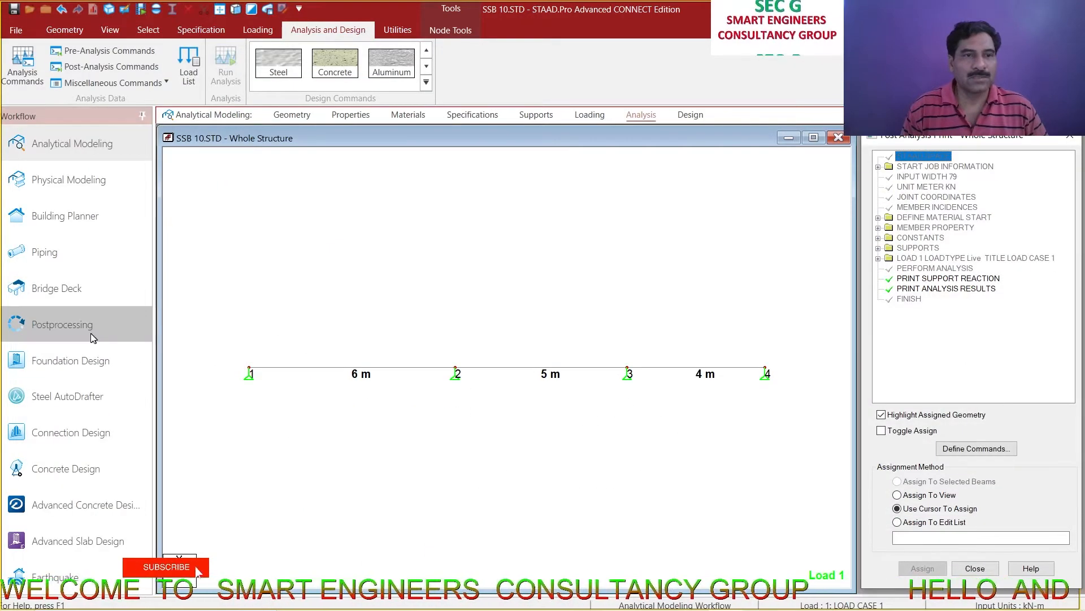
Enter the Postprocessing workflow with load case 1 as the selected results case
{"action": "left_click", "coordinate": [80, 326]}
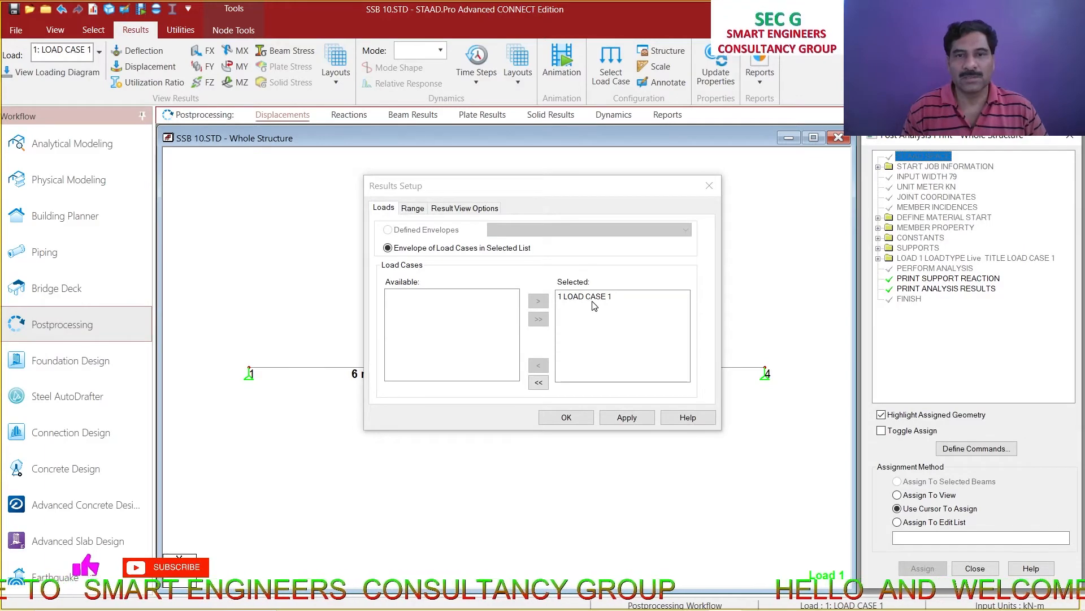
{"action": "left_click", "coordinate": [594, 300]}
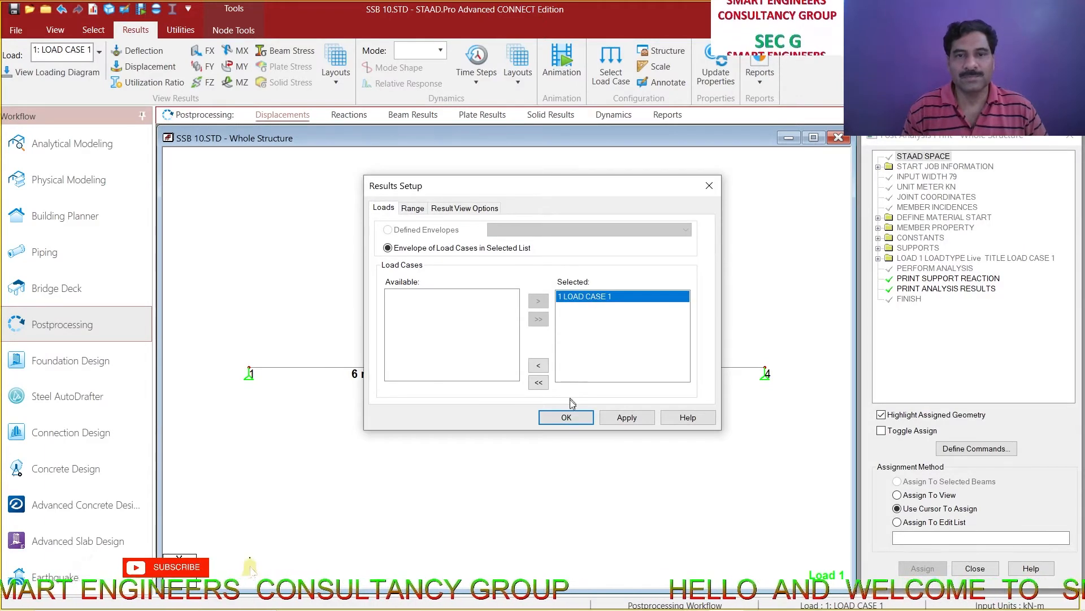
{"action": "left_click", "coordinate": [570, 417]}
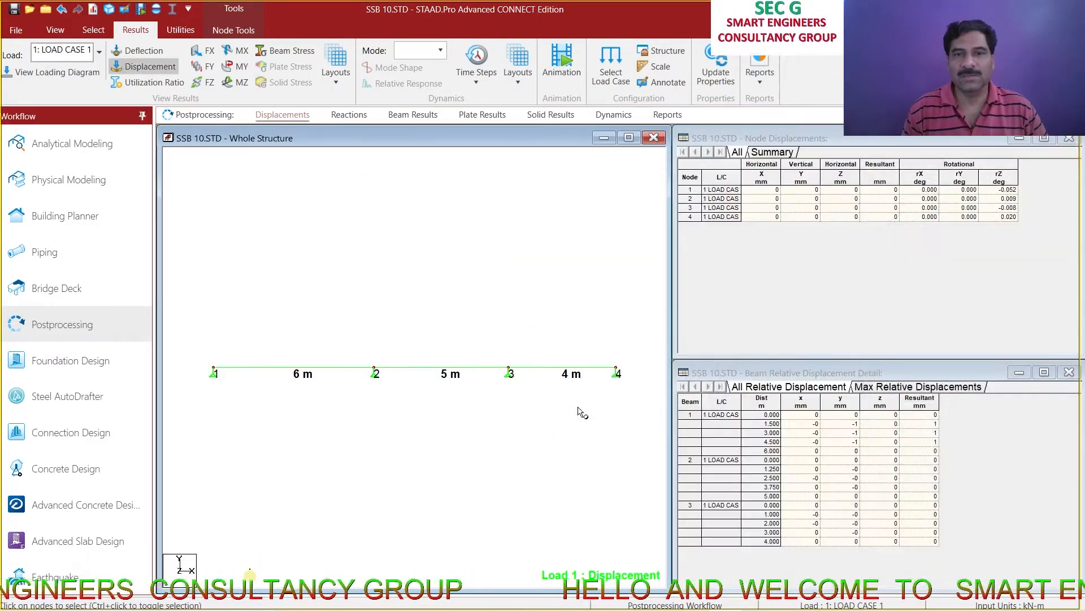
Show only the MZ bending moment diagram without displacements, at a larger scale in a maximized structure view
{"action": "left_click", "coordinate": [243, 87]}
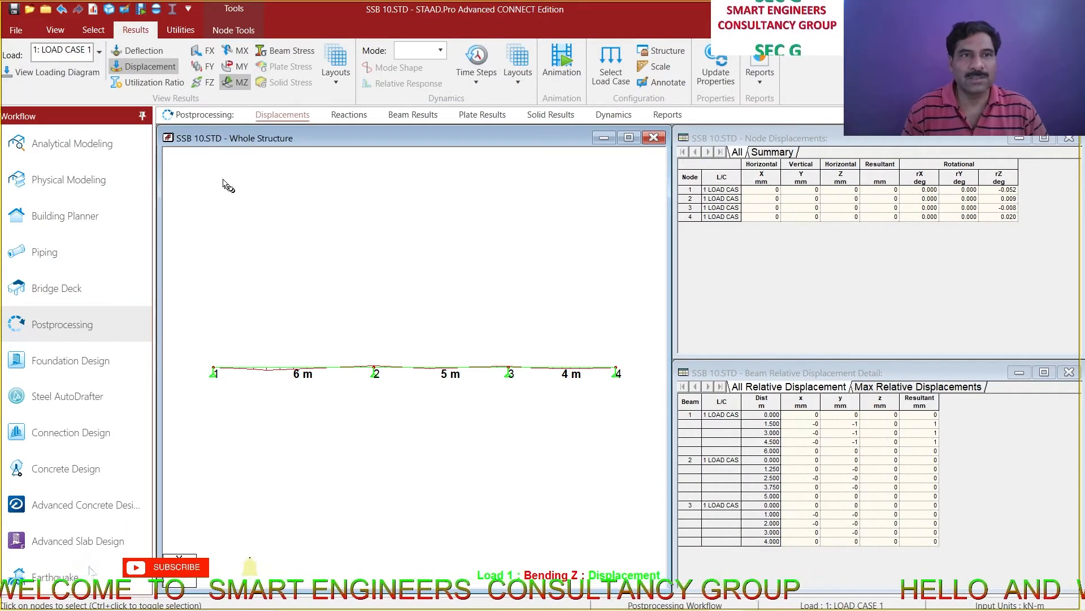
{"action": "left_click", "coordinate": [148, 66]}
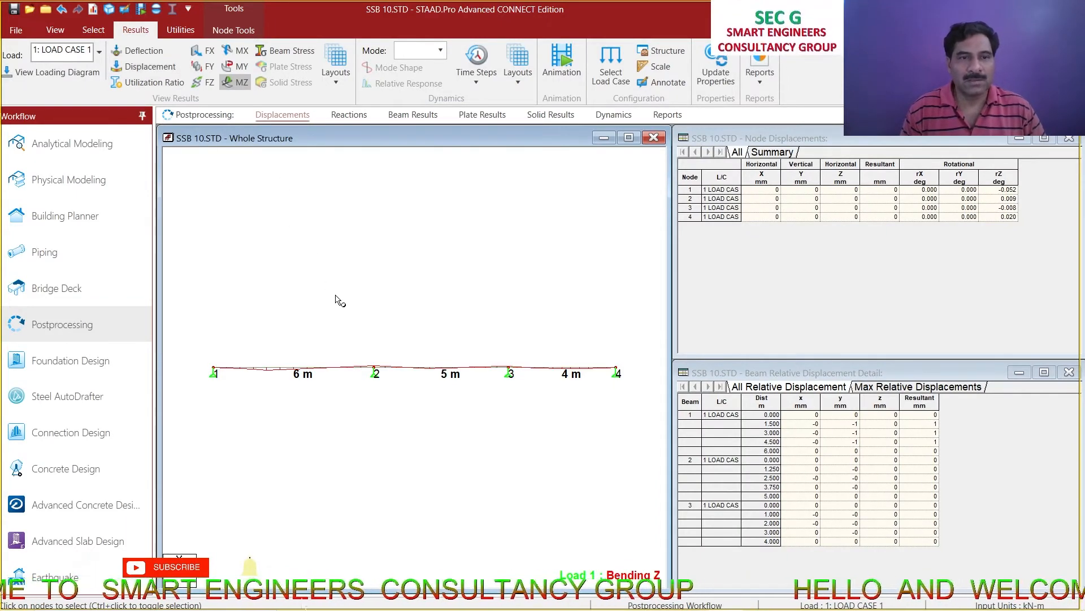
{"action": "scroll", "coordinate": [335, 295], "scroll_direction": "up", "scroll_amount": 2}
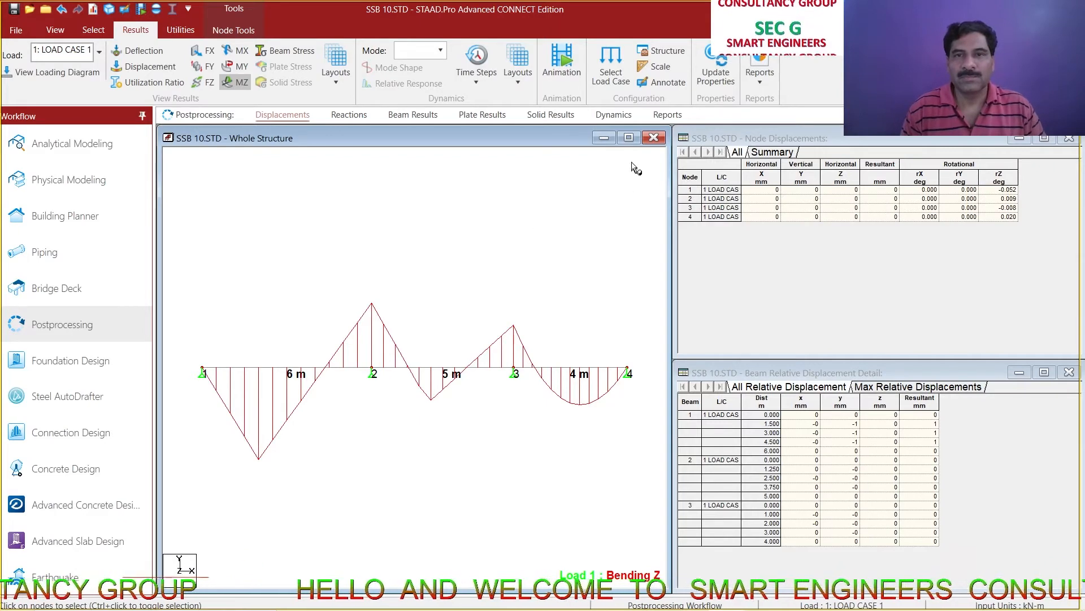
{"action": "left_click", "coordinate": [628, 138]}
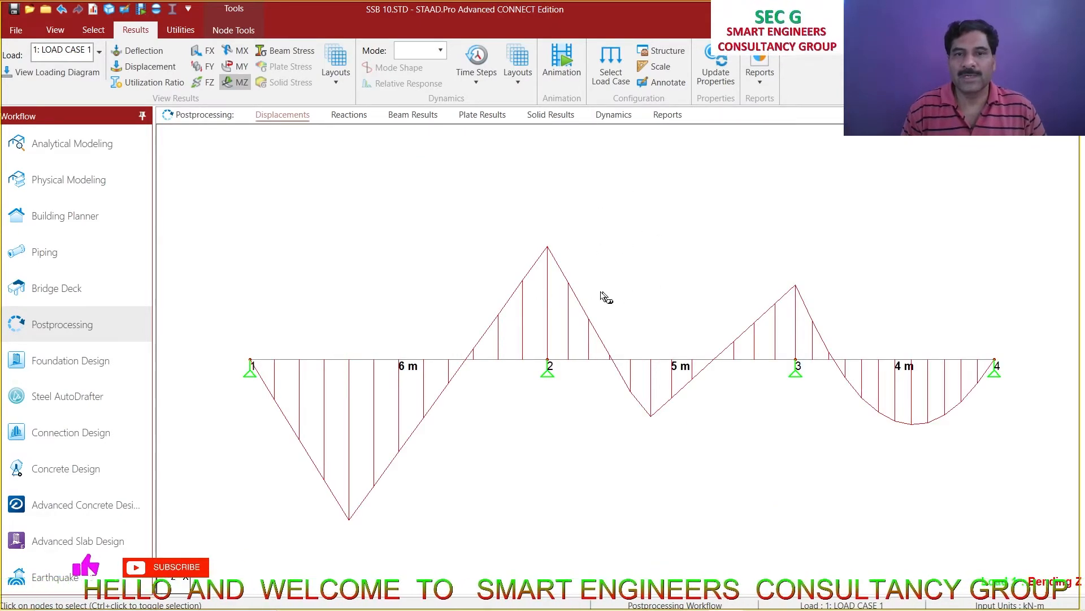
Annotate the bending moment diagram with the bending values at the beam ends and mid points
{"action": "left_click", "coordinate": [661, 82]}
{"action": "left_click", "coordinate": [488, 208]}
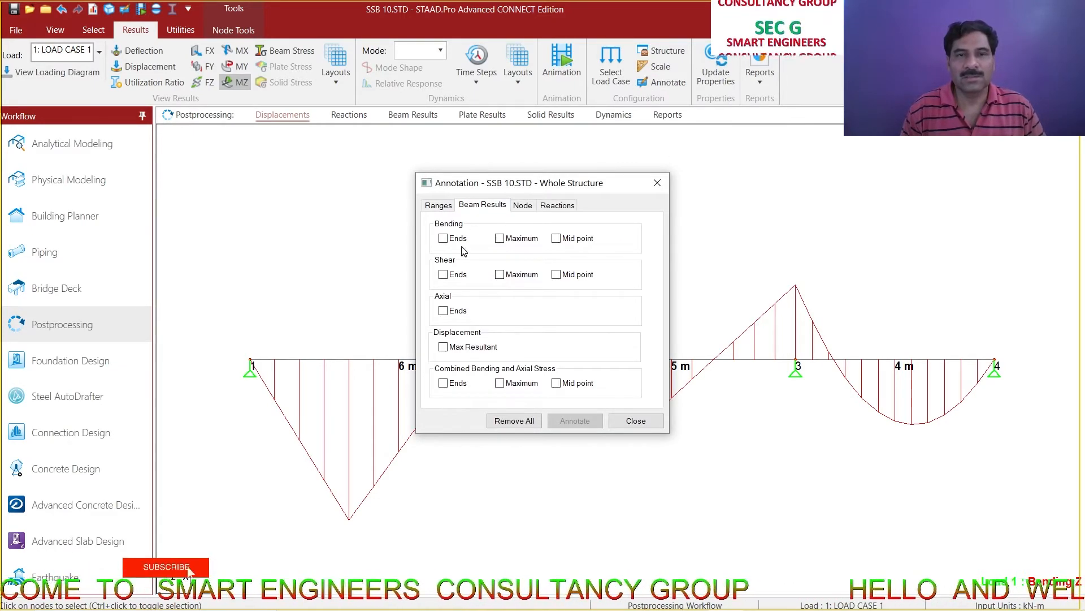
{"action": "left_click", "coordinate": [443, 238]}
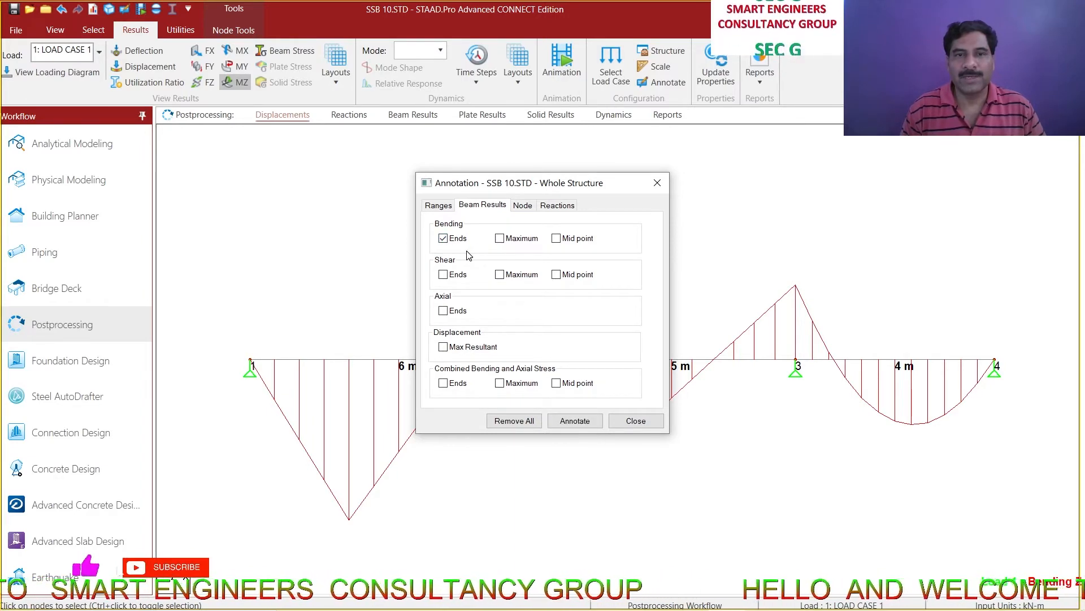
{"action": "left_click", "coordinate": [556, 238]}
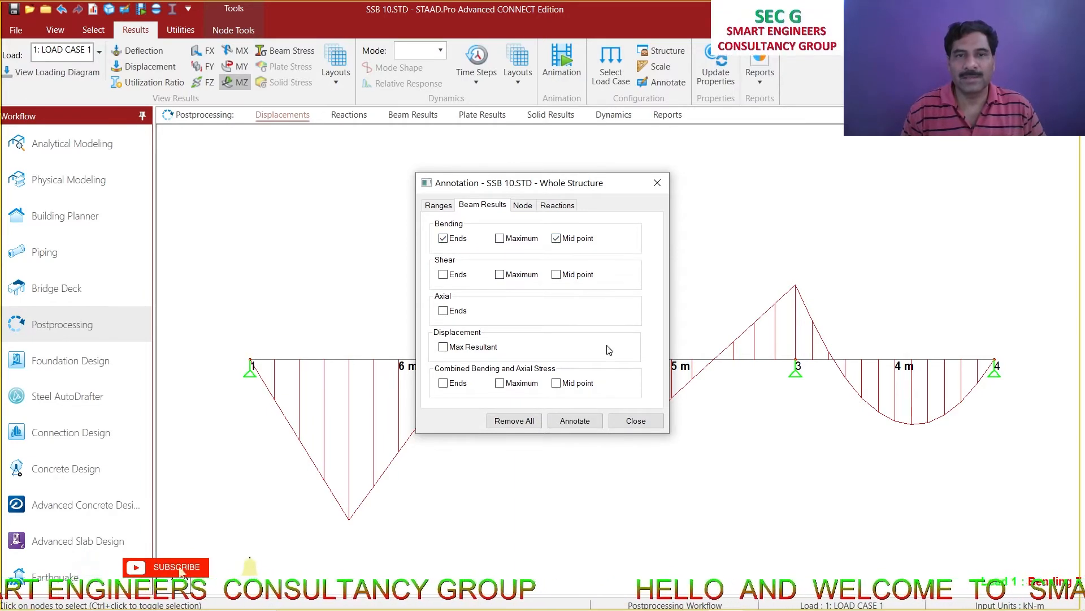
{"action": "left_click", "coordinate": [575, 421]}
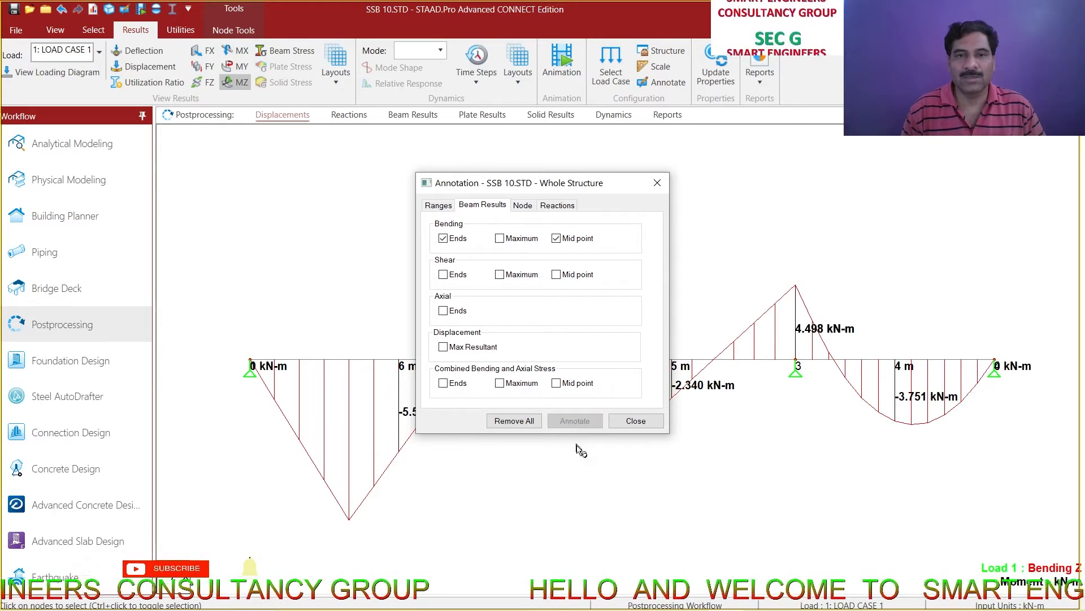
{"action": "left_click", "coordinate": [618, 422]}
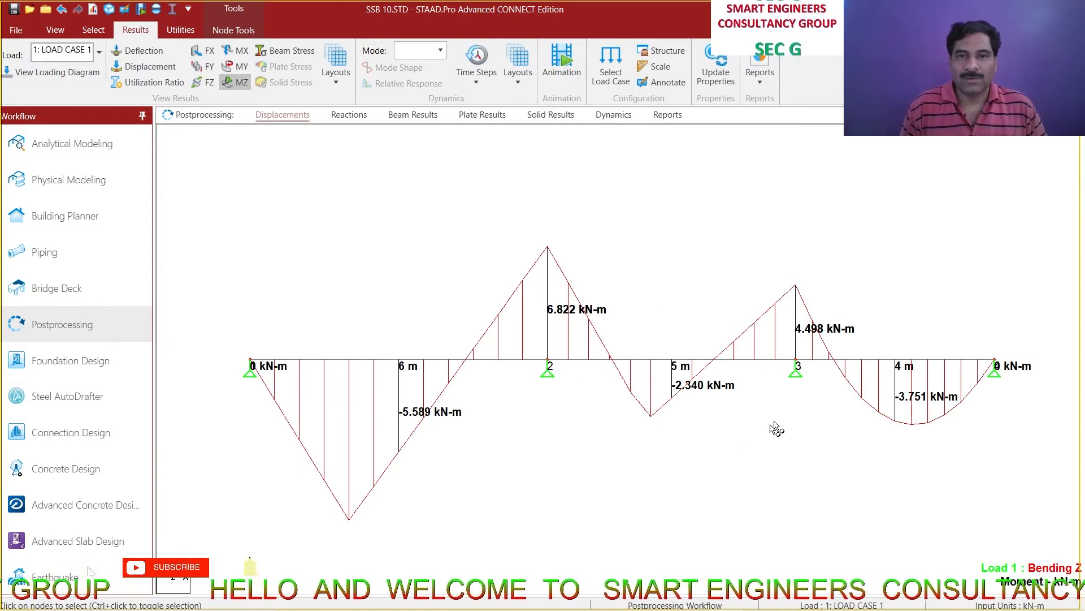
Take a picture of the annotated bending moment diagram with the ID BMD and the caption BENDING
{"action": "right_click", "coordinate": [676, 242]}
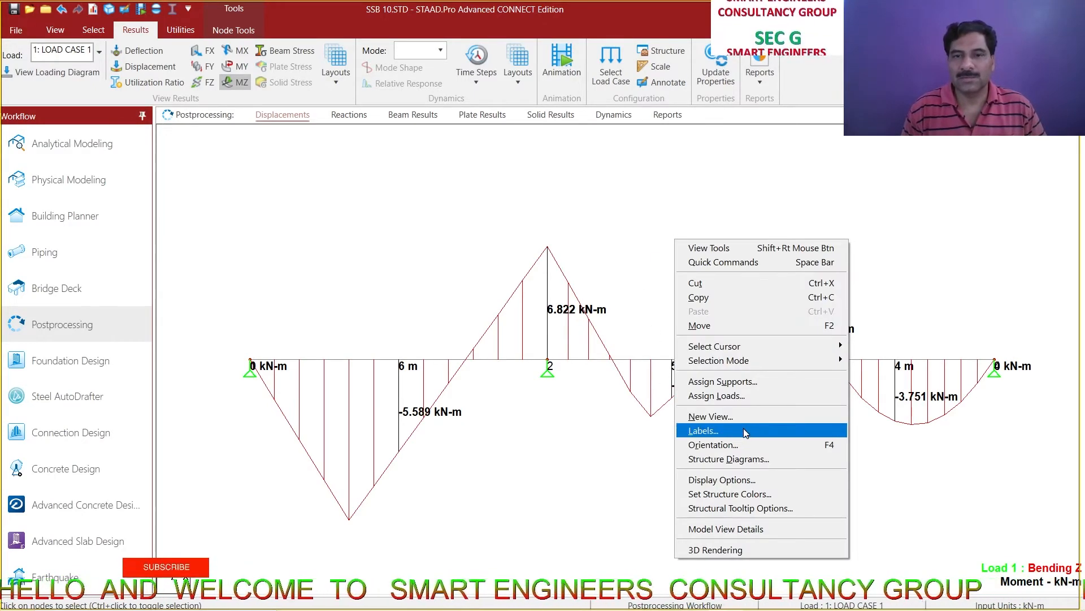
{"action": "right_click", "coordinate": [656, 286]}
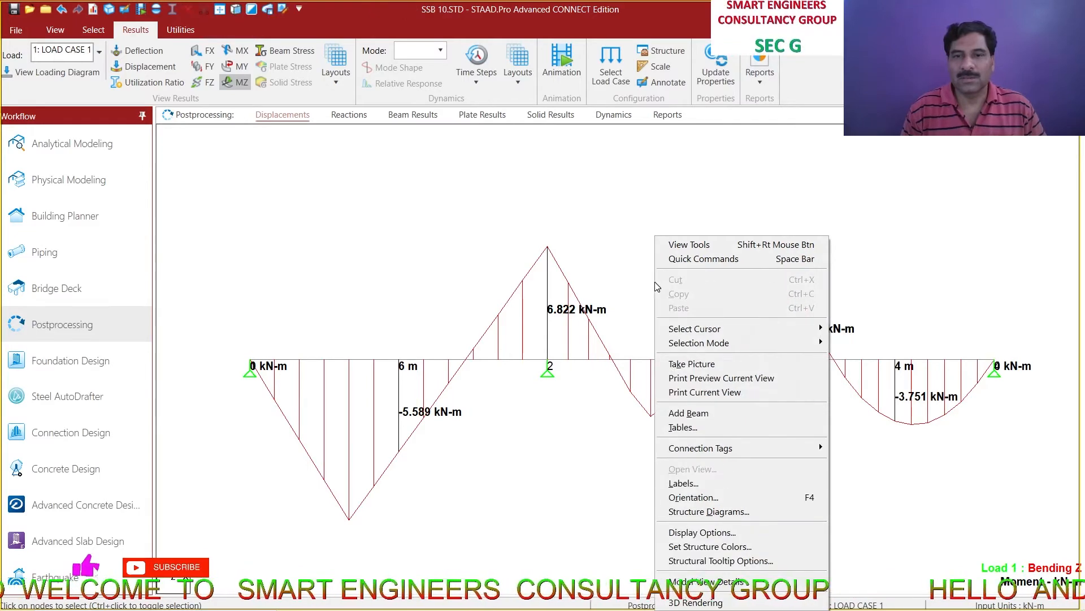
{"action": "left_click", "coordinate": [686, 366]}
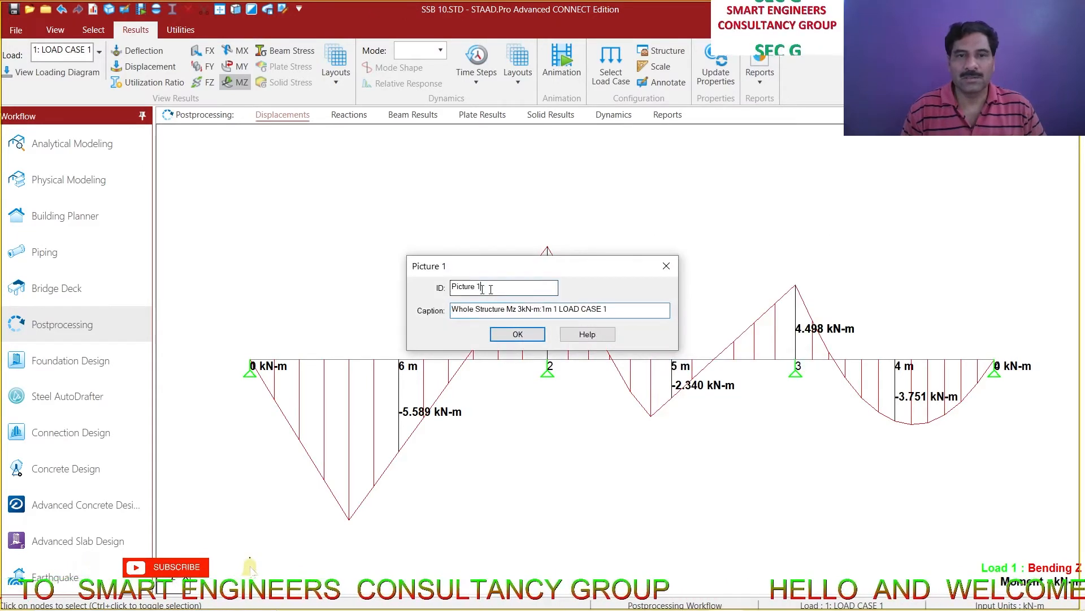
{"action": "left_click_drag", "start_coordinate": [488, 286], "coordinate": [416, 294]}
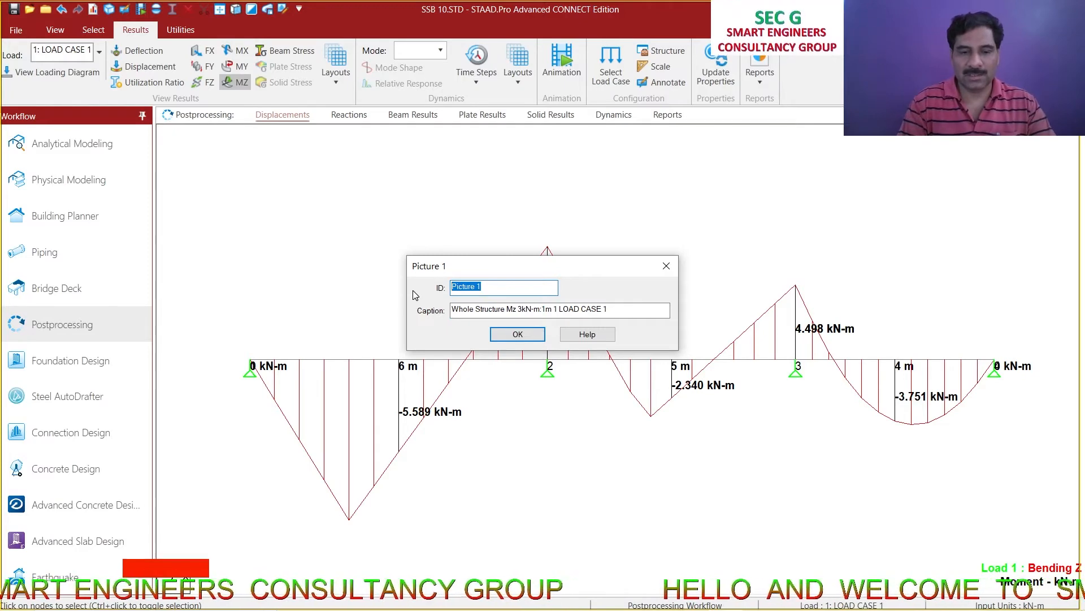
{"action": "type", "text": "BMD"}
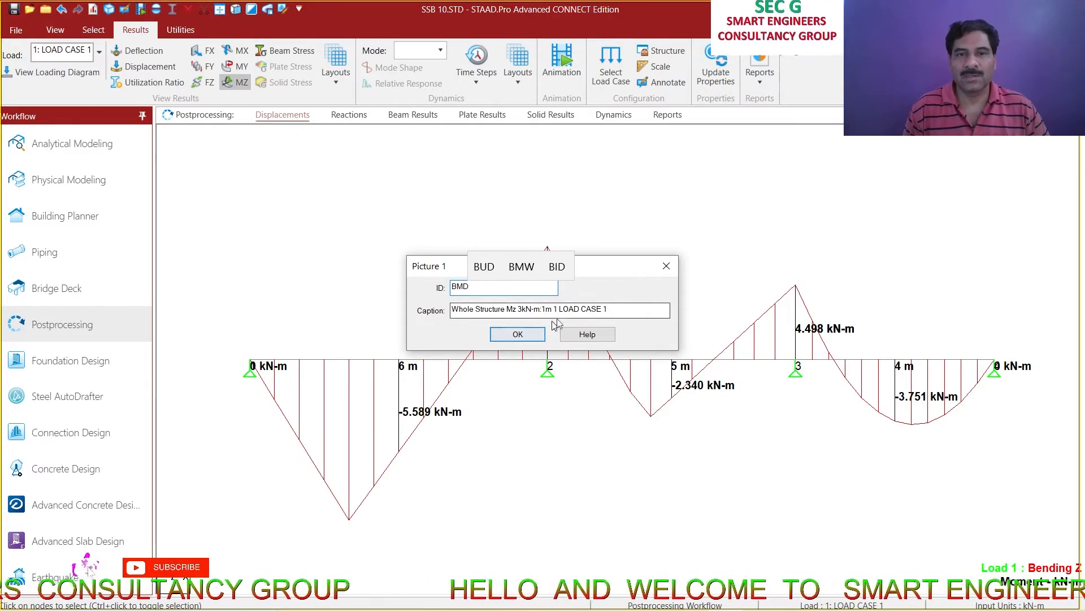
{"action": "left_click_drag", "start_coordinate": [627, 310], "coordinate": [373, 332]}
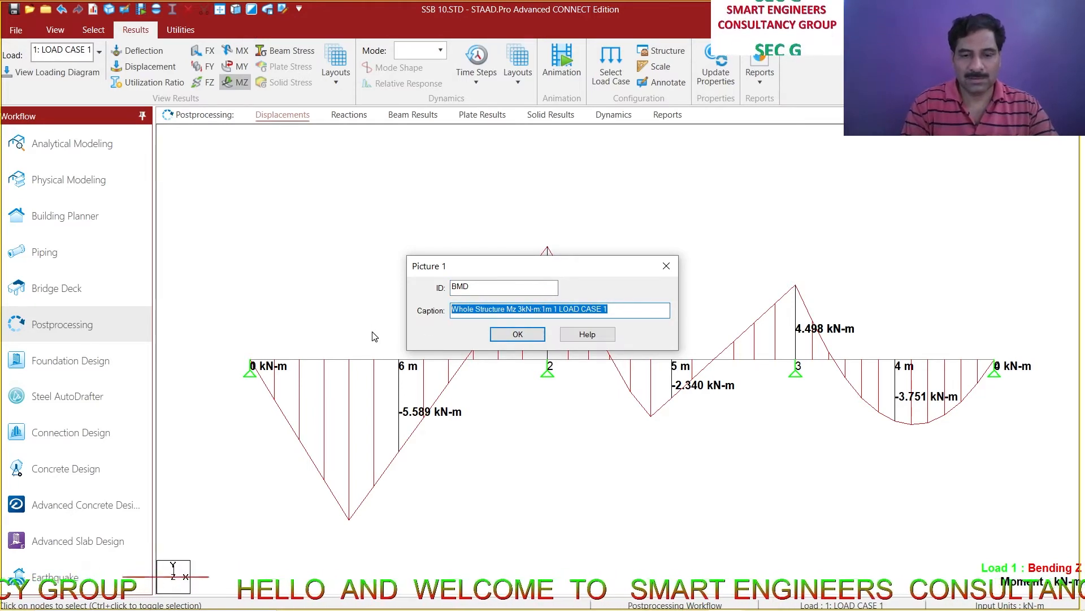
{"action": "type", "text": "BEND"}
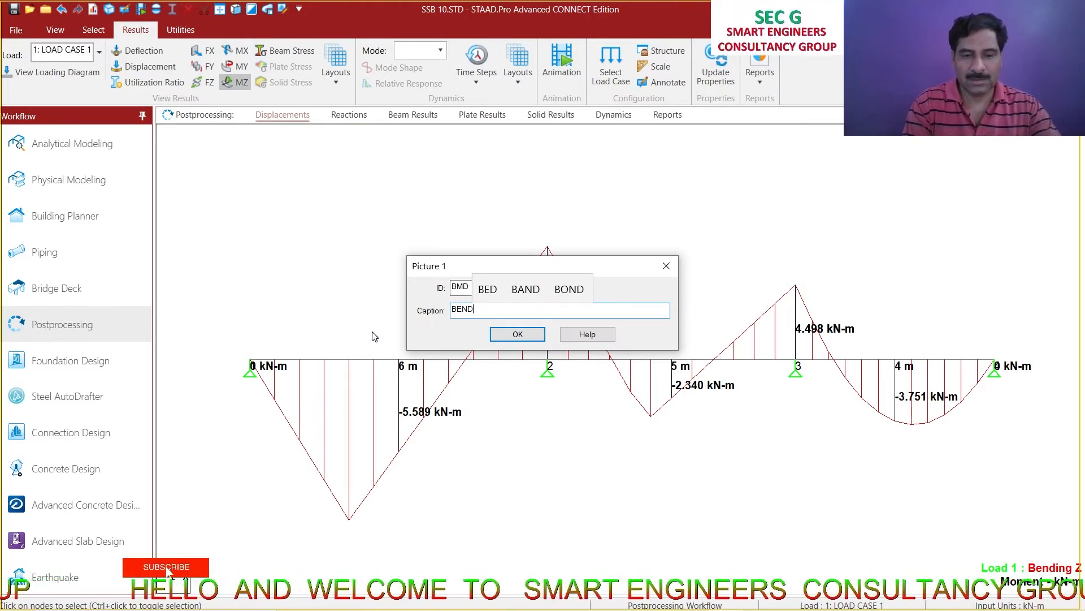
{"action": "type", "text": "ING"}
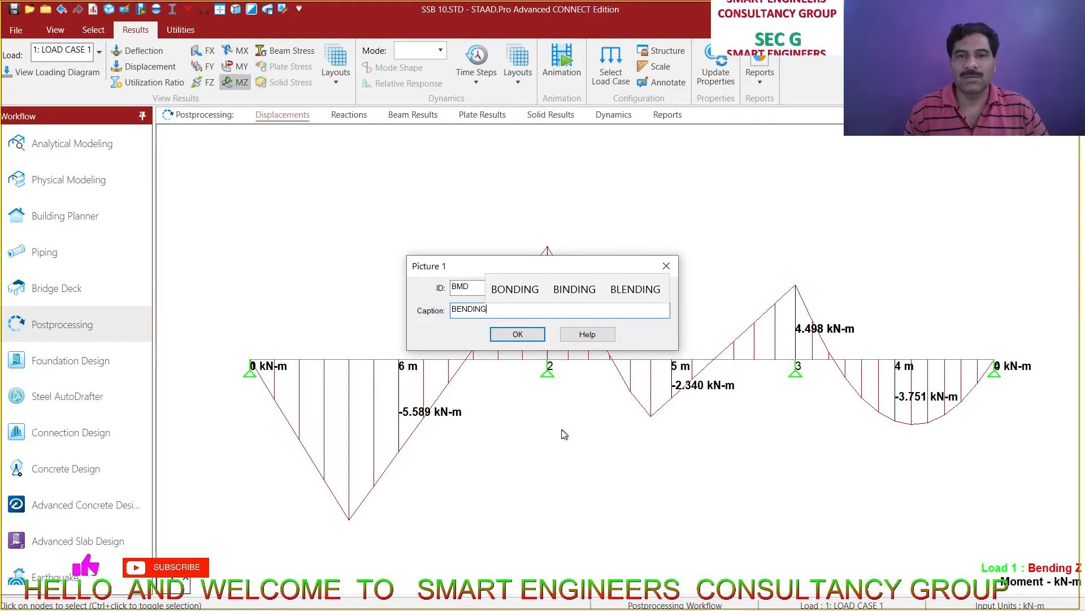
{"action": "left_click", "coordinate": [518, 334]}
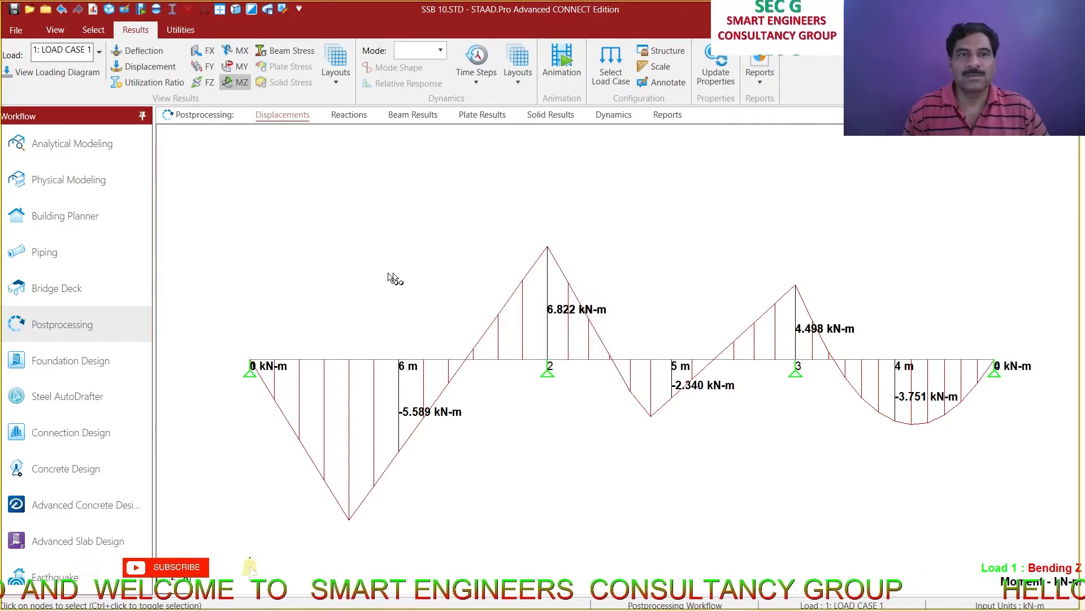
Replace the MZ diagram with the FY shear force diagram and annotate it with only the shear values at beam ends and mid points
{"action": "left_click", "coordinate": [237, 83]}
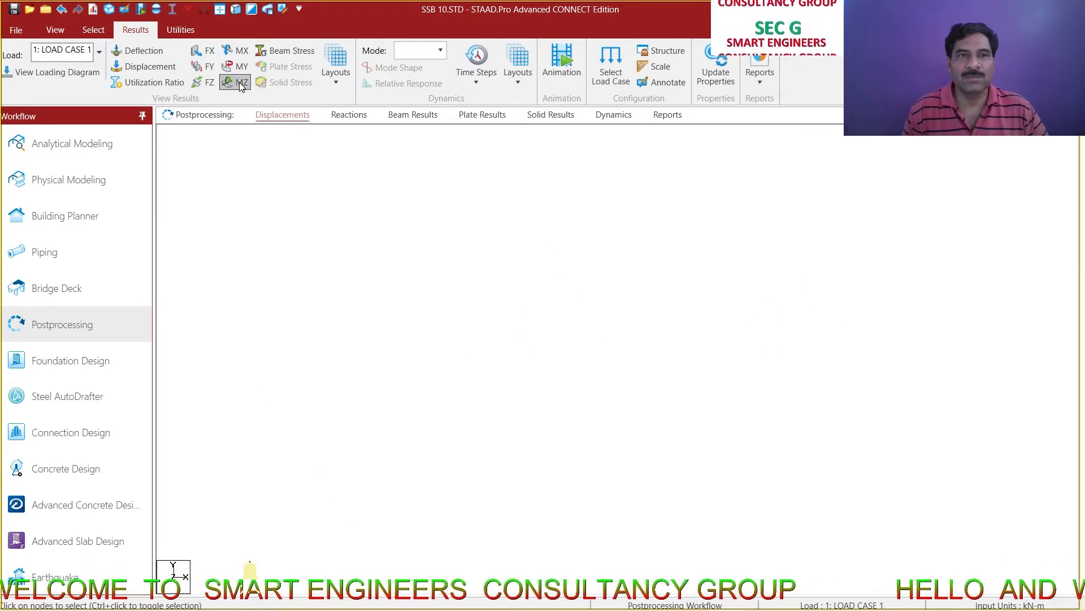
{"action": "left_click", "coordinate": [205, 66]}
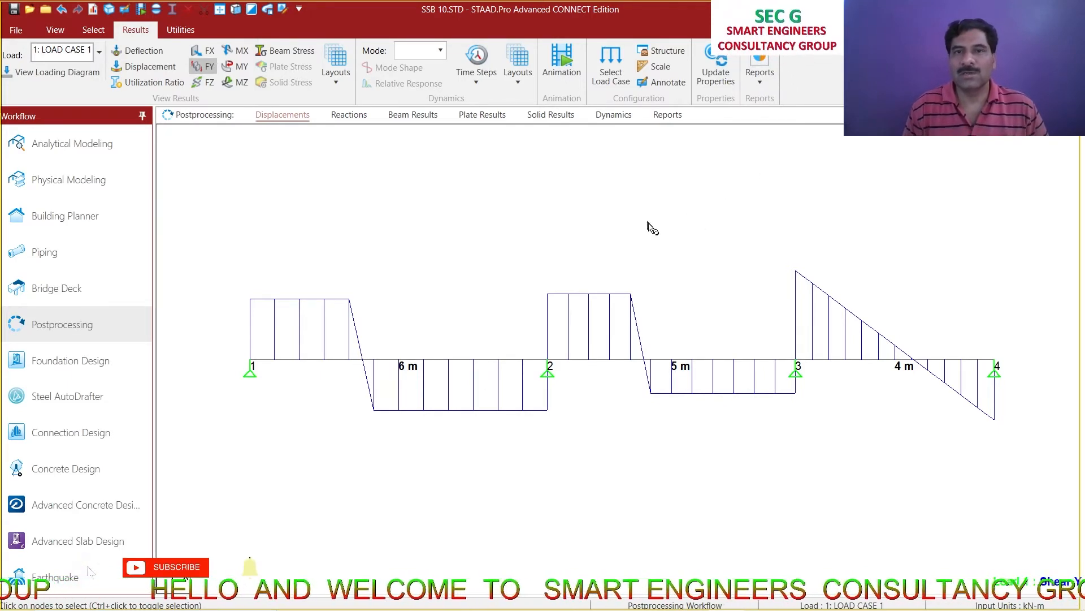
{"action": "left_click", "coordinate": [671, 83]}
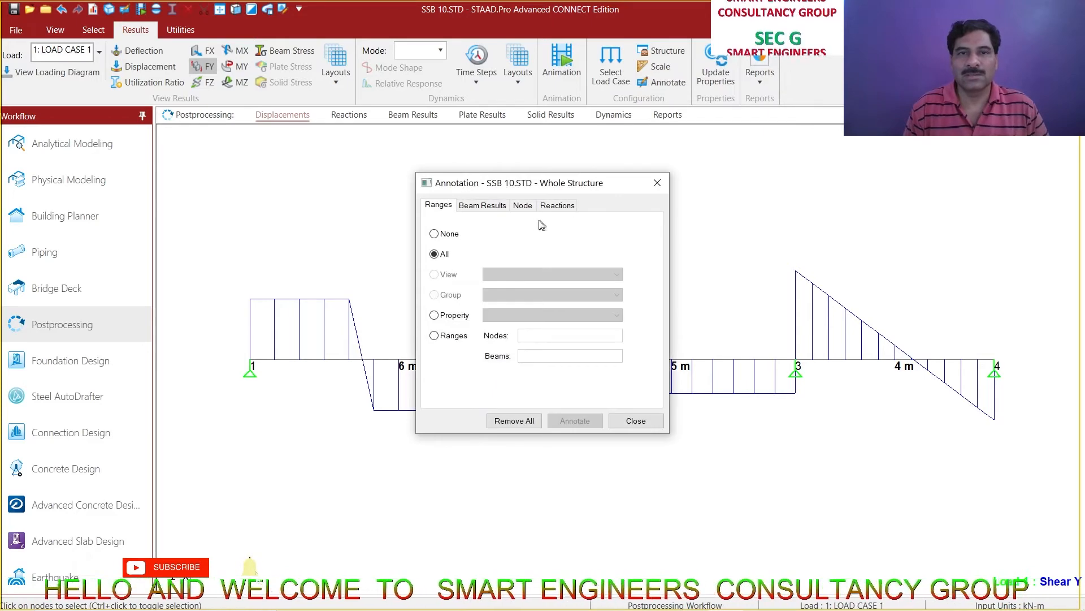
{"action": "left_click", "coordinate": [483, 206]}
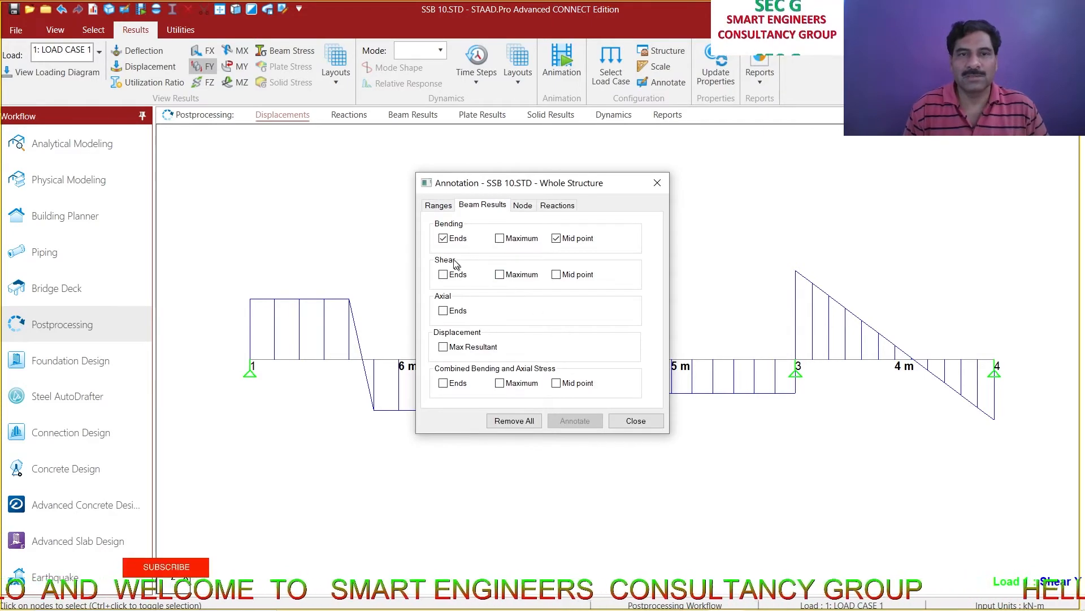
{"action": "left_click", "coordinate": [443, 238]}
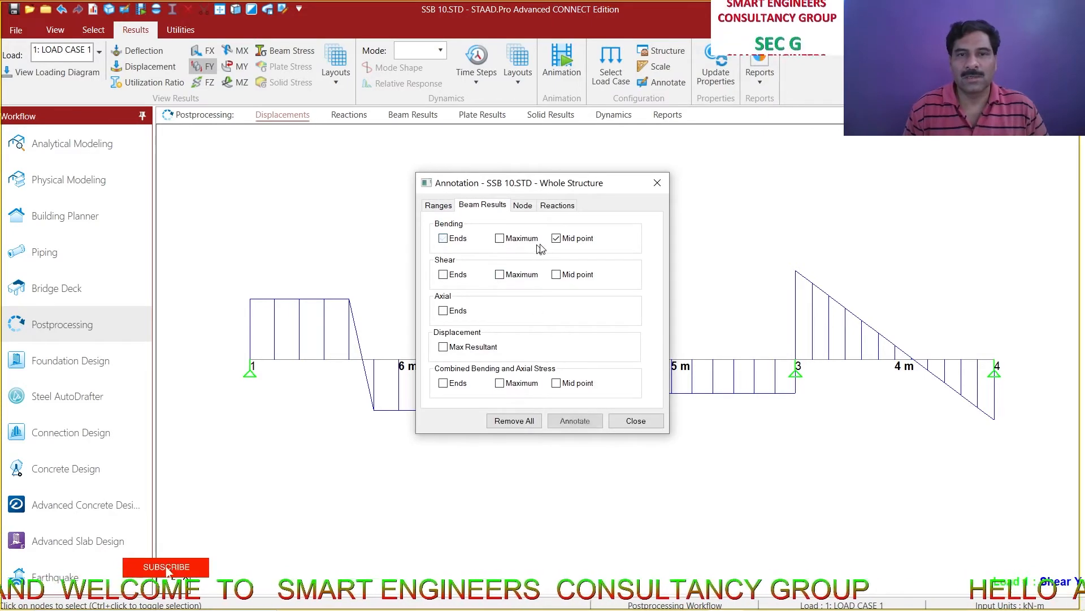
{"action": "left_click", "coordinate": [556, 275]}
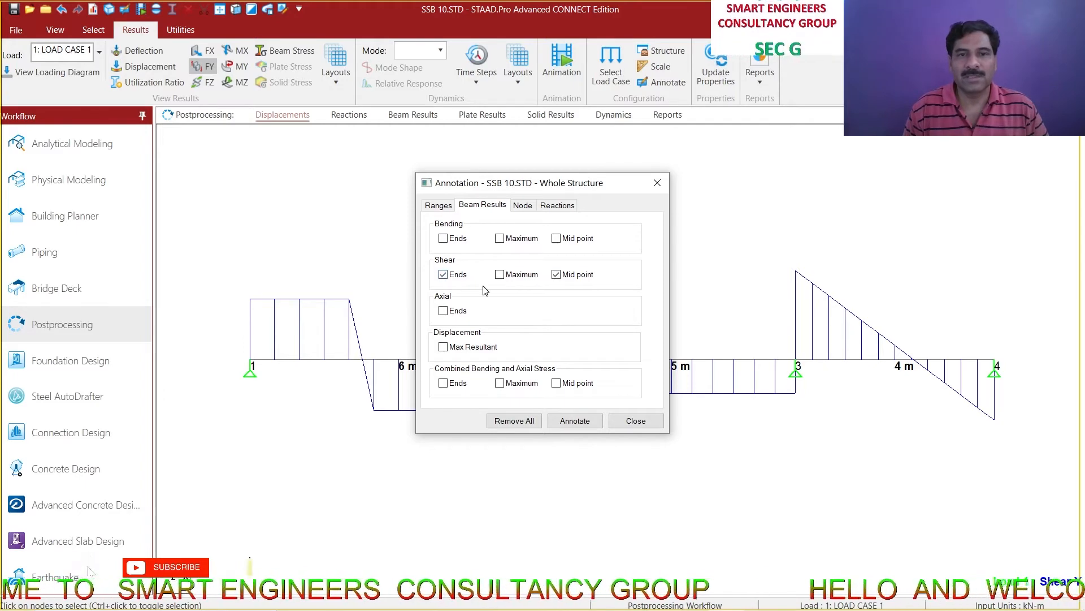
{"action": "left_click", "coordinate": [581, 421]}
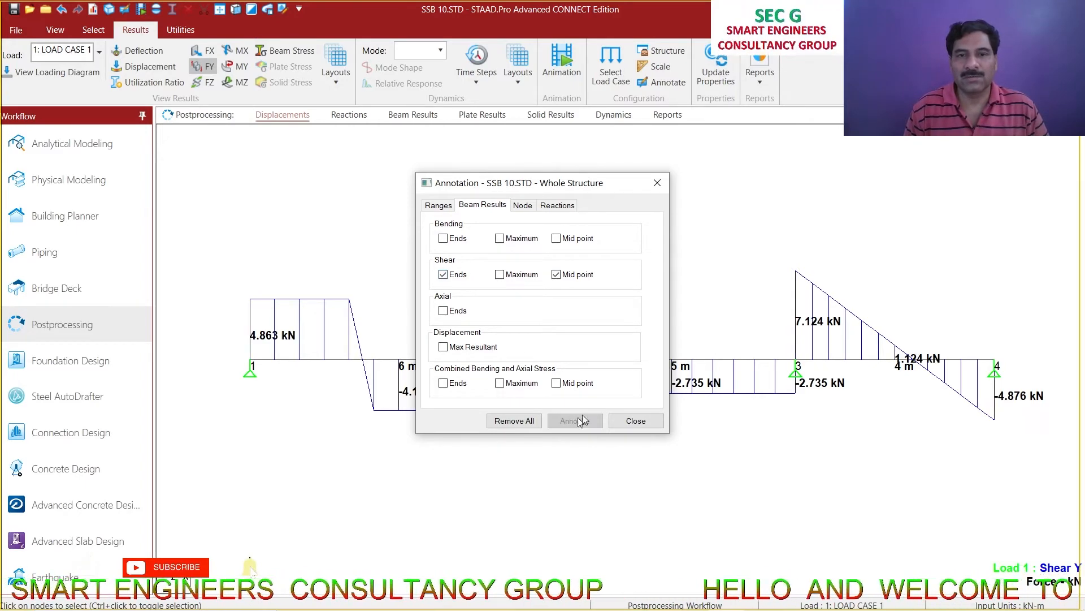
{"action": "mouse_move", "coordinate": [605, 183]}
{"action": "left_mouse_down"}
{"action": "mouse_move", "coordinate": [569, 307]}
{"action": "mouse_move", "coordinate": [499, 456]}
{"action": "mouse_move", "coordinate": [424, 458]}
{"action": "left_mouse_up"}
{"action": "left_click", "coordinate": [476, 457]}
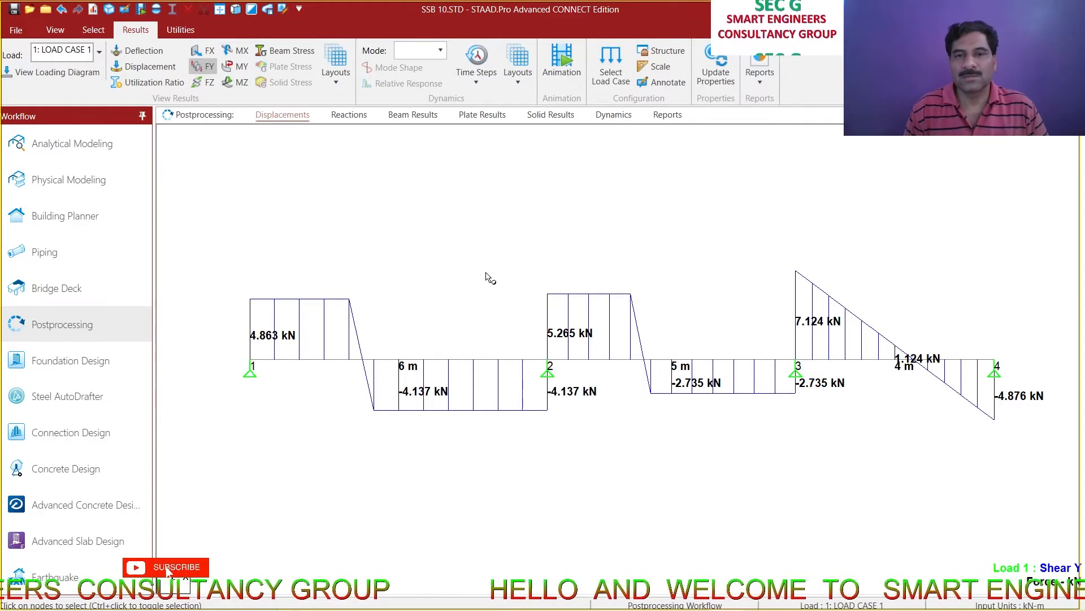
Take a picture of the annotated shear force diagram with the ID SFD and the caption SHEAR
{"action": "right_click", "coordinate": [472, 214]}
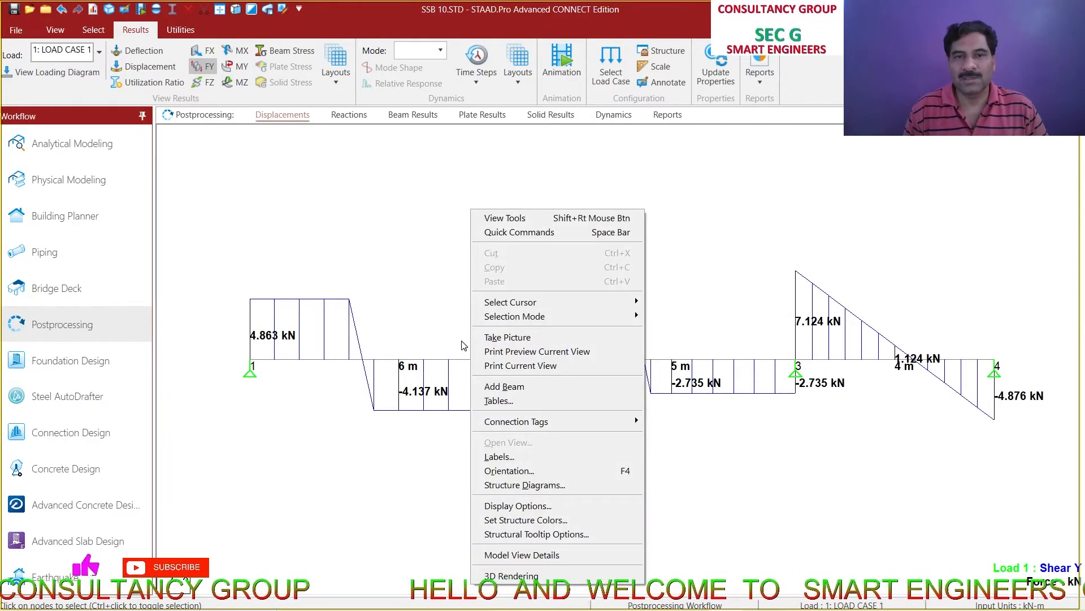
{"action": "left_click", "coordinate": [507, 338]}
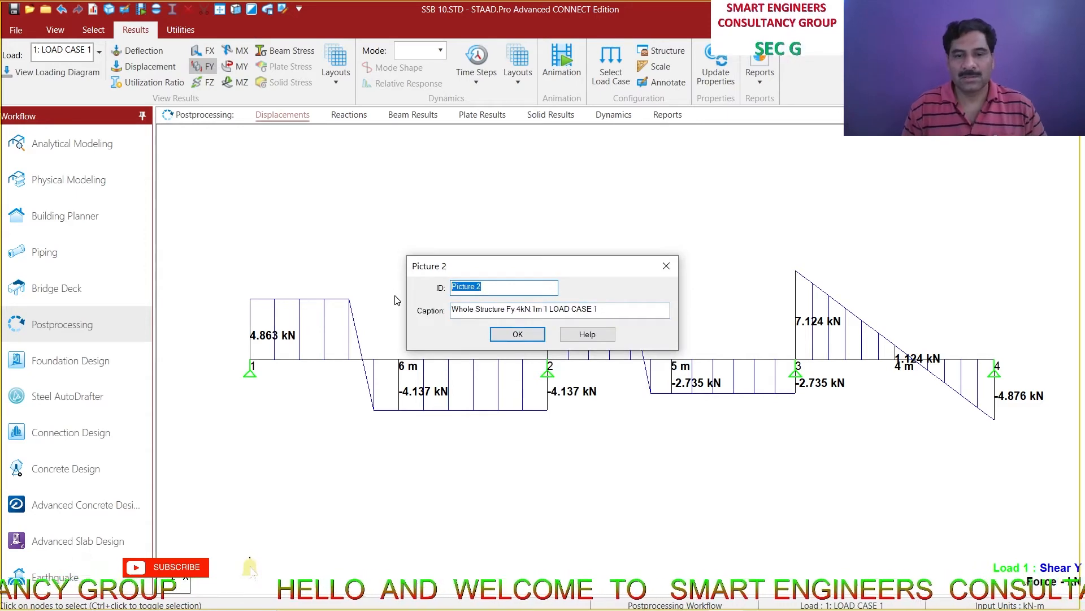
{"action": "type", "text": "SFD"}
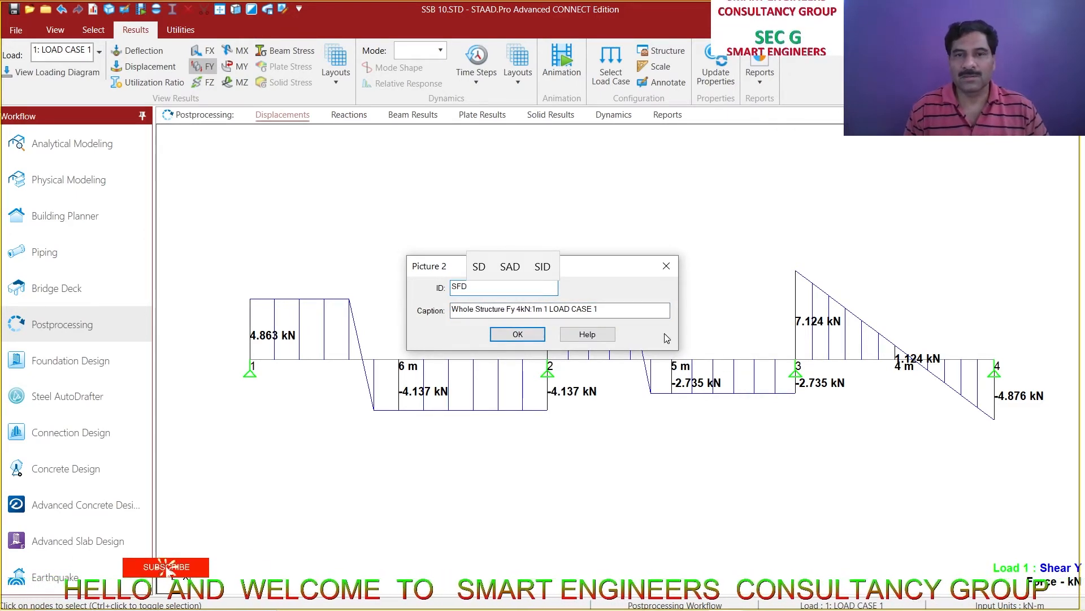
{"action": "left_click_drag", "start_coordinate": [629, 311], "coordinate": [416, 311]}
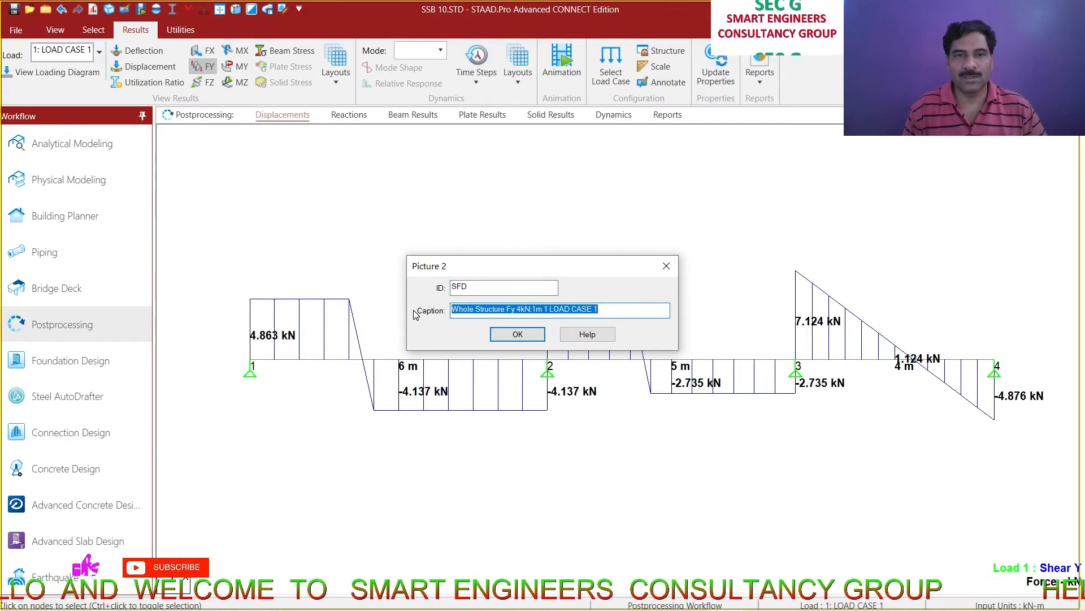
{"action": "type", "text": "SH"}
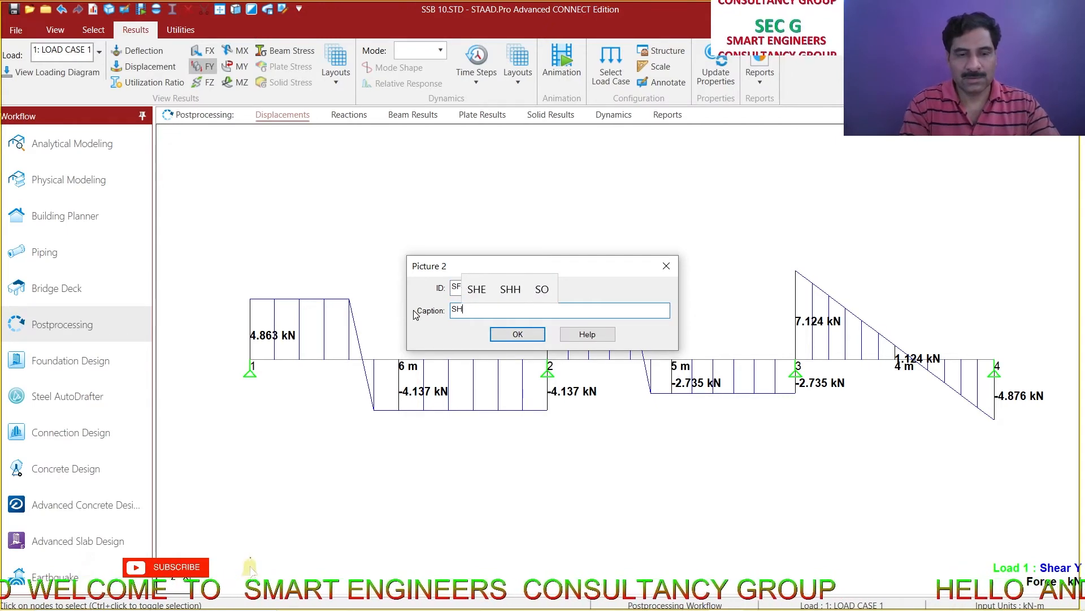
{"action": "type", "text": "EAR"}
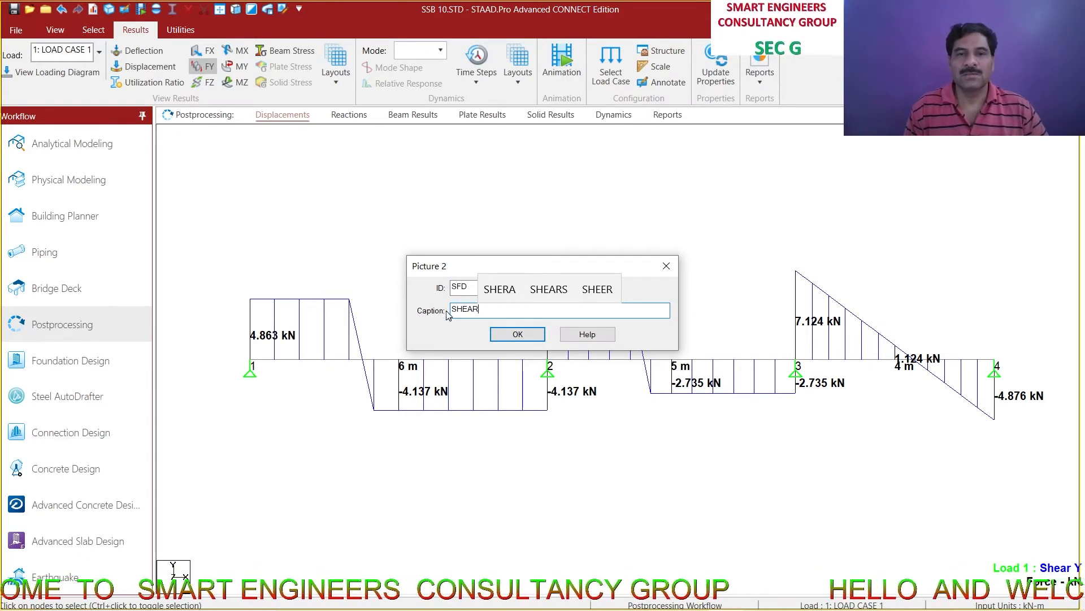
{"action": "left_click", "coordinate": [518, 335]}
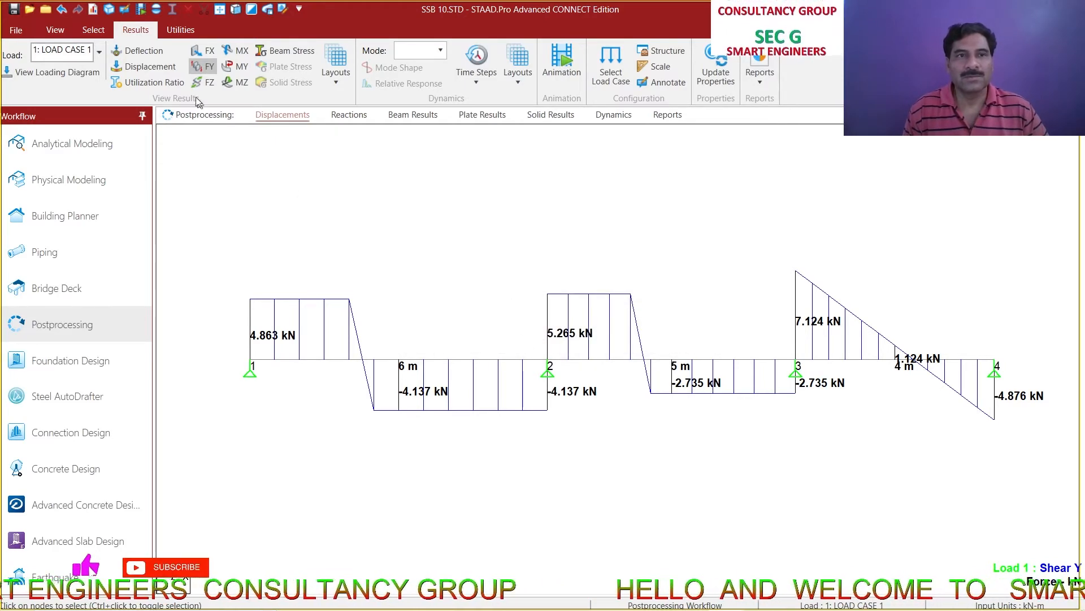
Hide the FY diagram, display the support reactions and limit their annotation to the Global Y direct component
{"action": "left_click", "coordinate": [204, 66]}
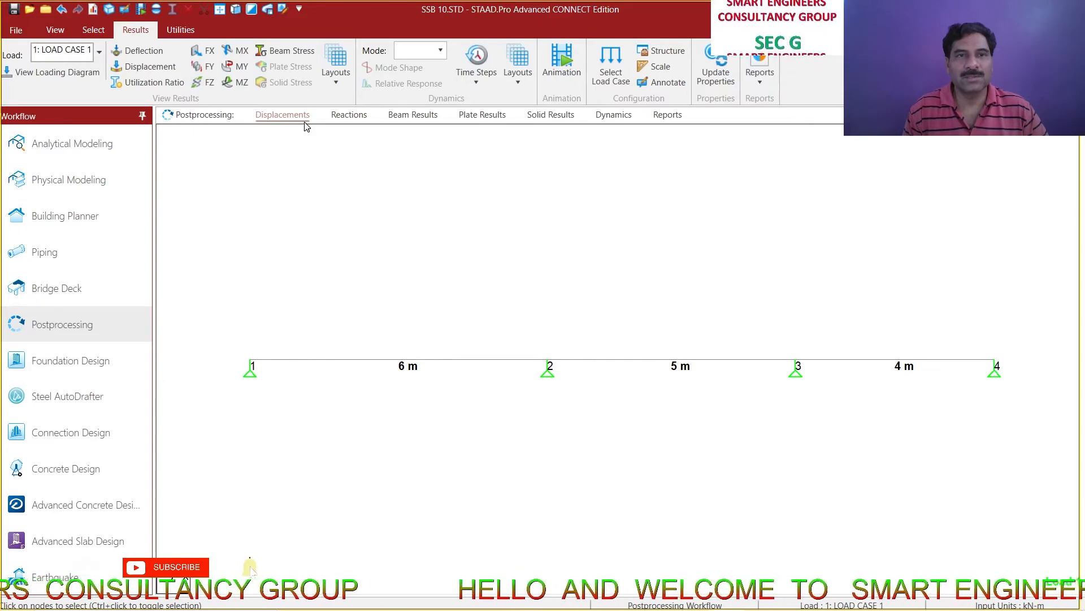
{"action": "left_click", "coordinate": [349, 116]}
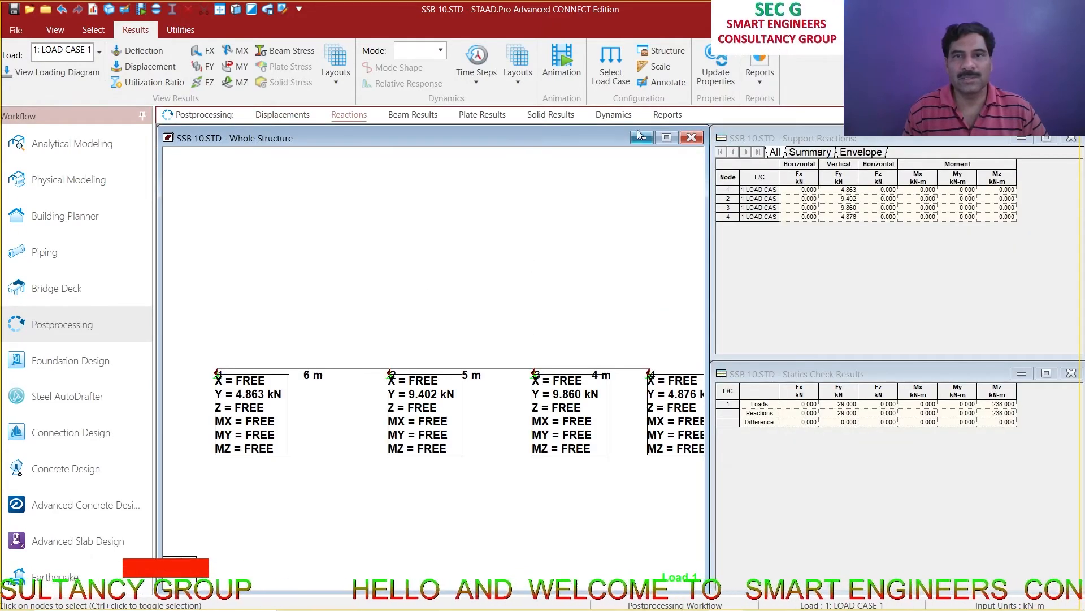
{"action": "left_click", "coordinate": [668, 83]}
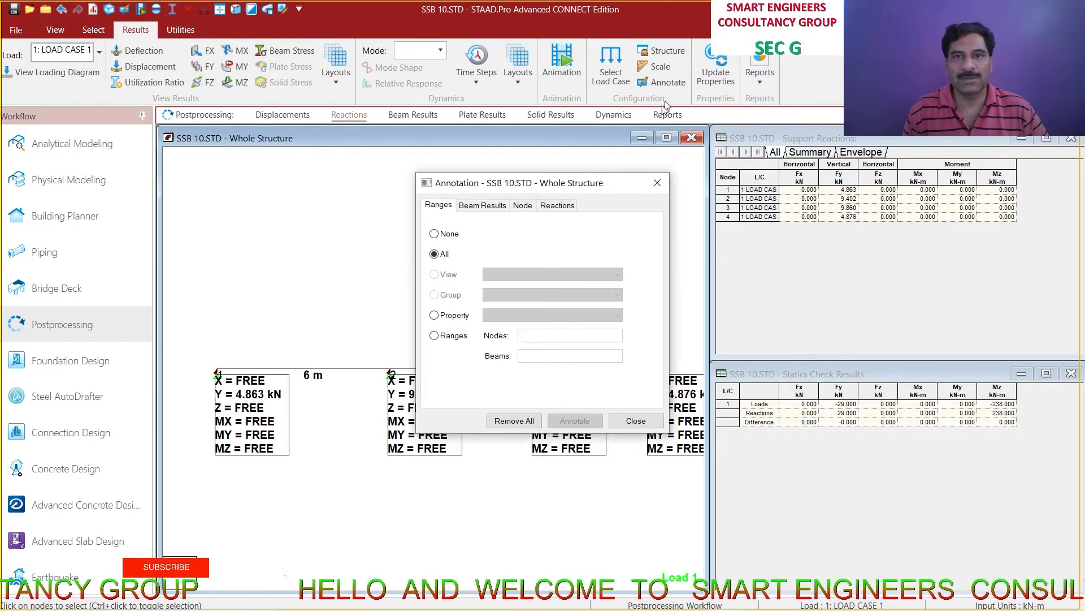
{"action": "left_click", "coordinate": [557, 205]}
{"action": "left_click", "coordinate": [442, 239]}
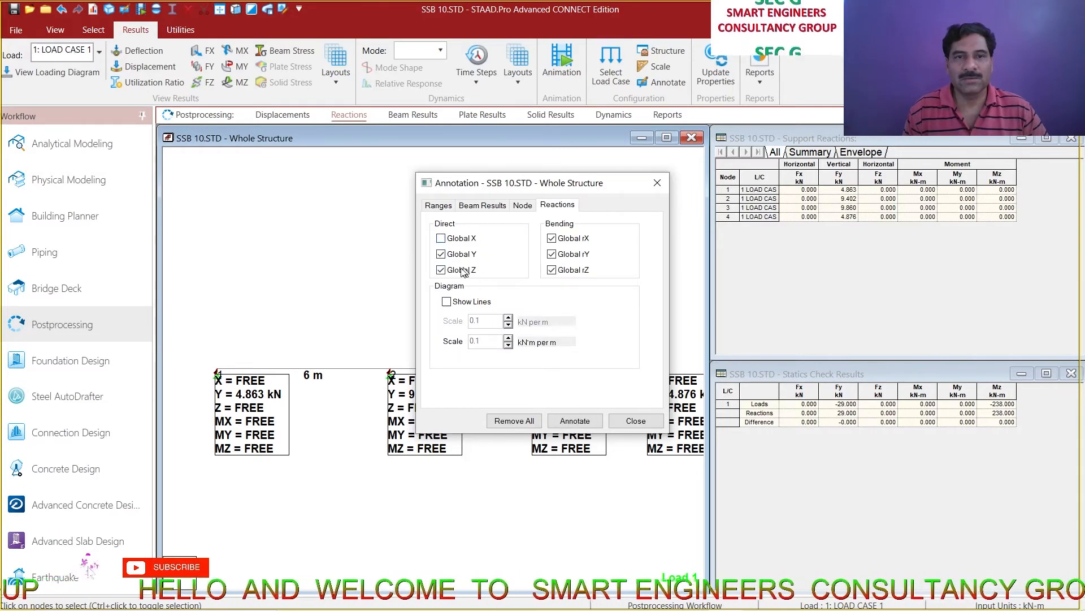
{"action": "left_click", "coordinate": [571, 255]}
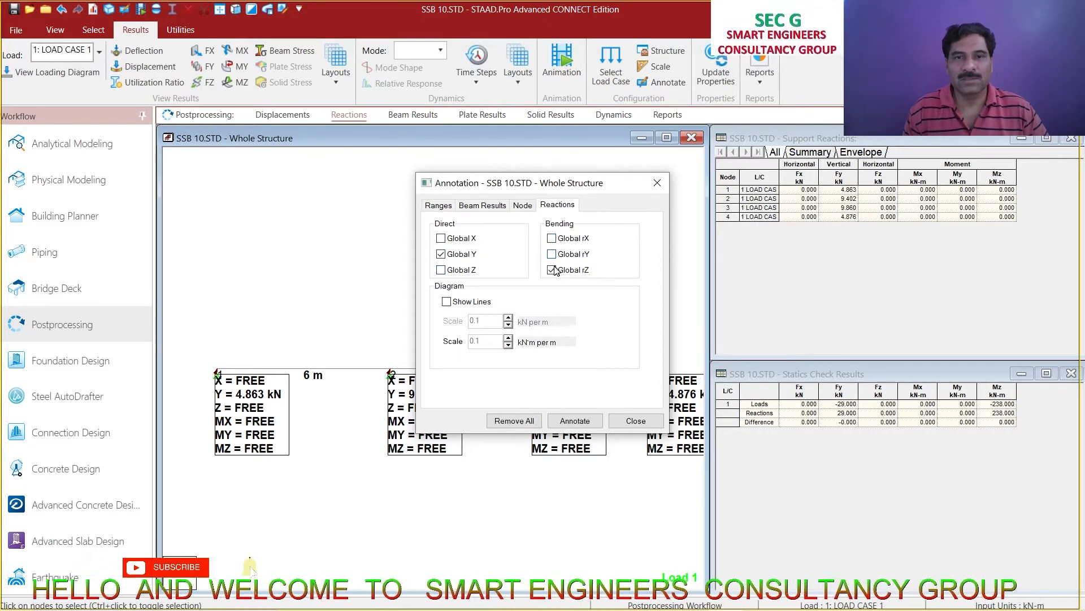
{"action": "left_click", "coordinate": [556, 270]}
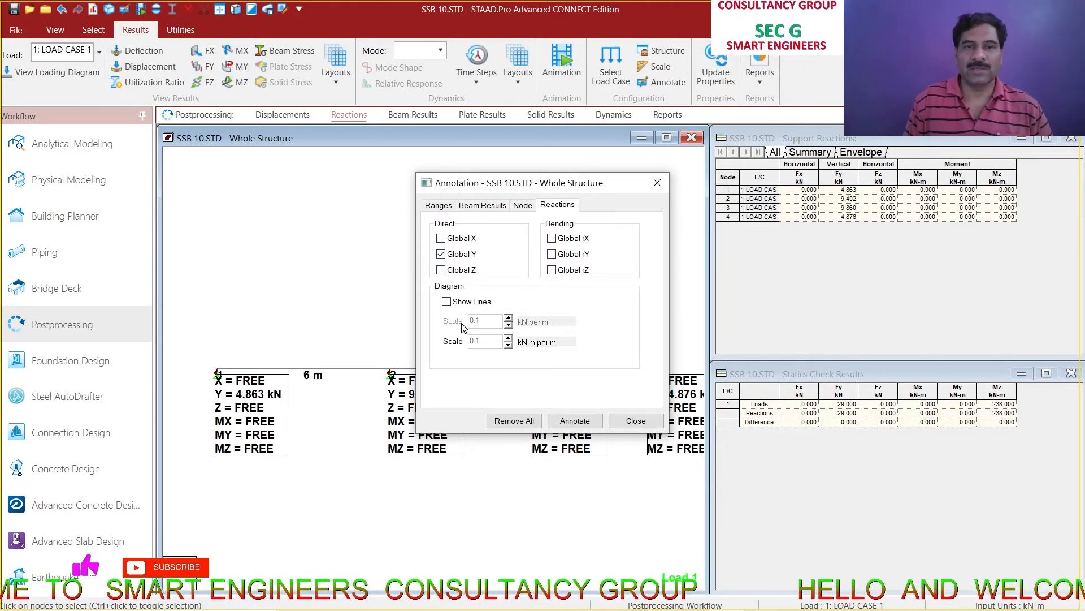
Annotate the support reactions with diagram lines shown, setting both the force and moment scales to 5, in a maximized structure view
{"action": "left_click", "coordinate": [447, 302]}
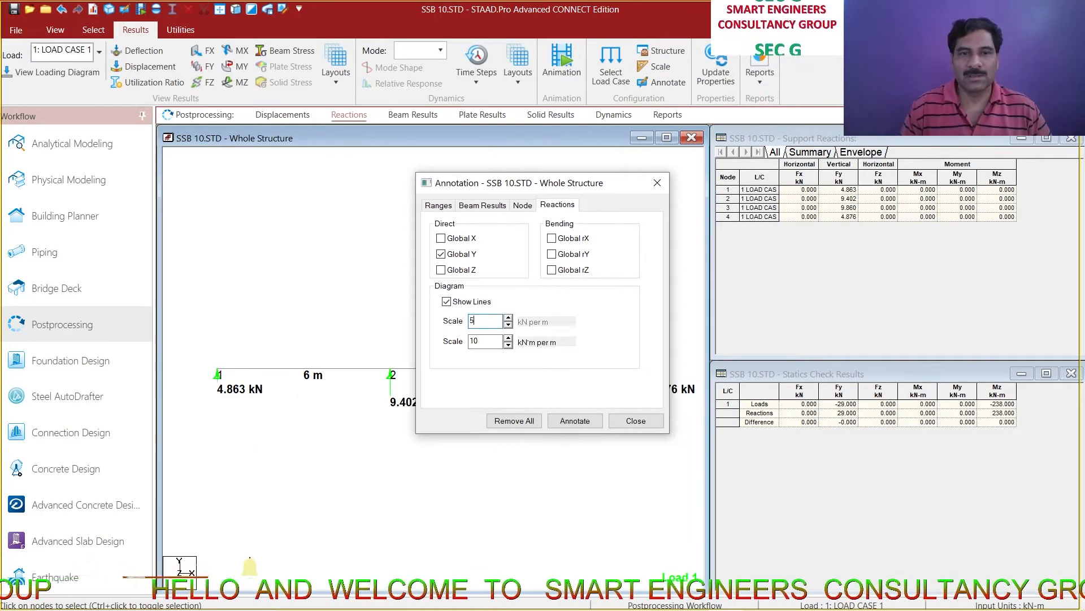
{"action": "double_click", "coordinate": [475, 342]}
{"action": "type", "text": "5"}
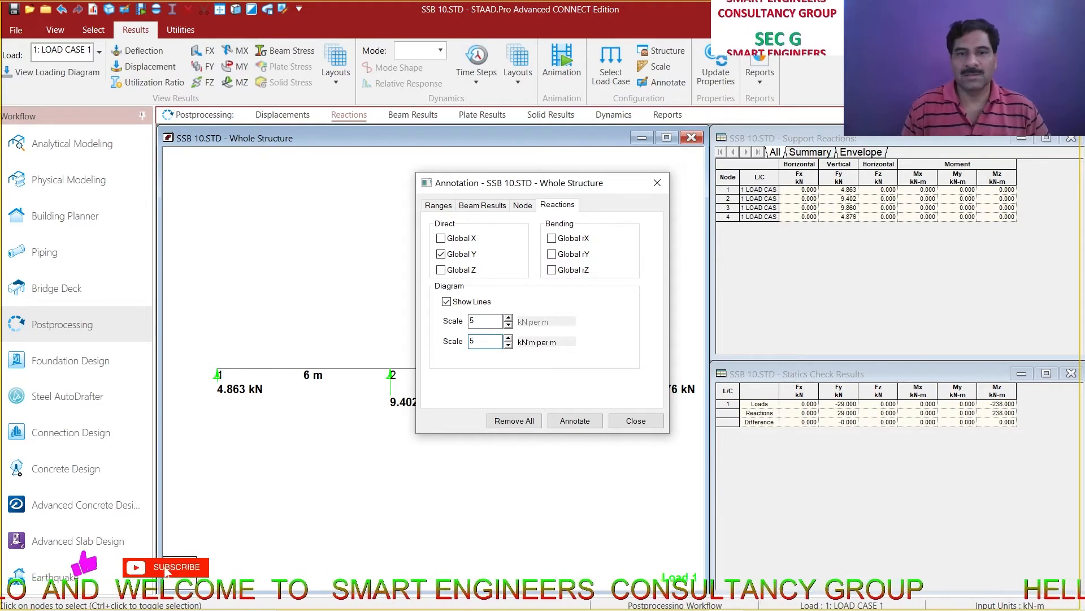
{"action": "left_click", "coordinate": [594, 427]}
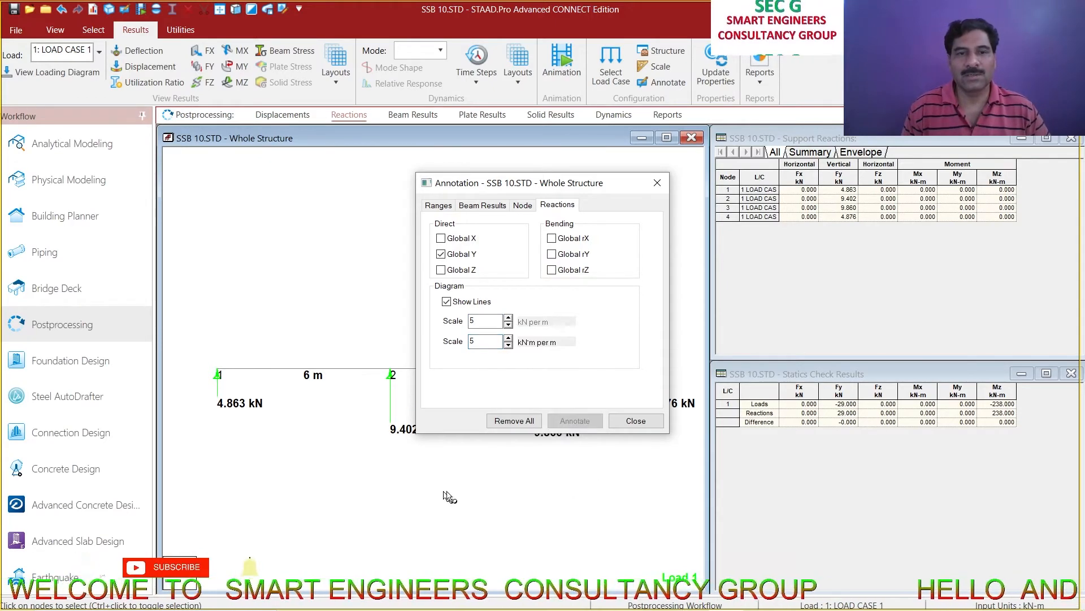
{"action": "left_click", "coordinate": [634, 423]}
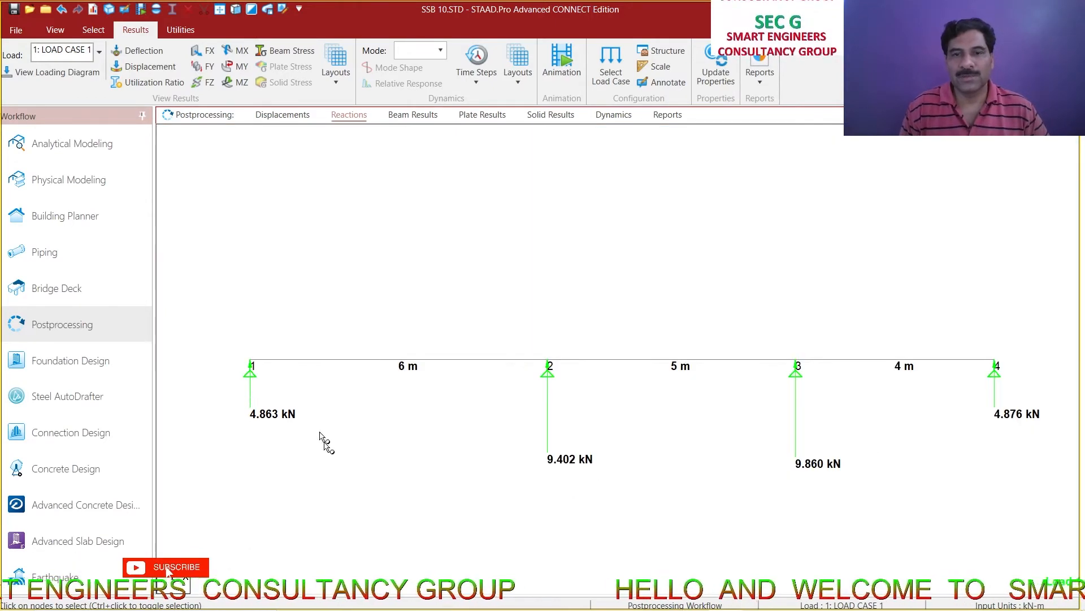
Take a picture of the annotated support reactions with the ID RA and the caption REACTIONS
{"action": "right_click", "coordinate": [572, 223]}
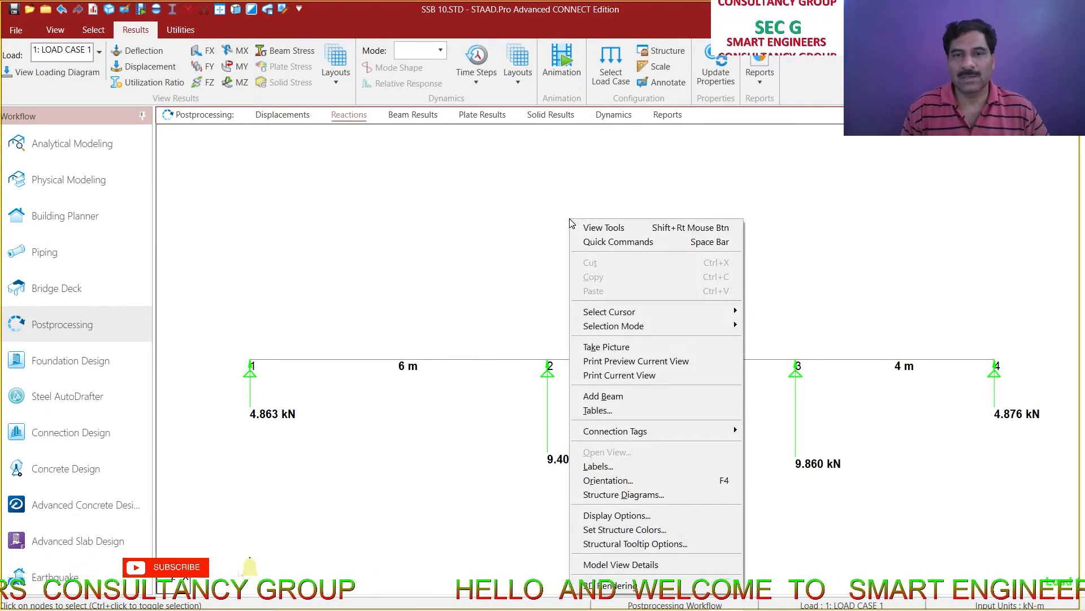
{"action": "left_click", "coordinate": [605, 347]}
{"action": "key", "text": "shift+Tab"}
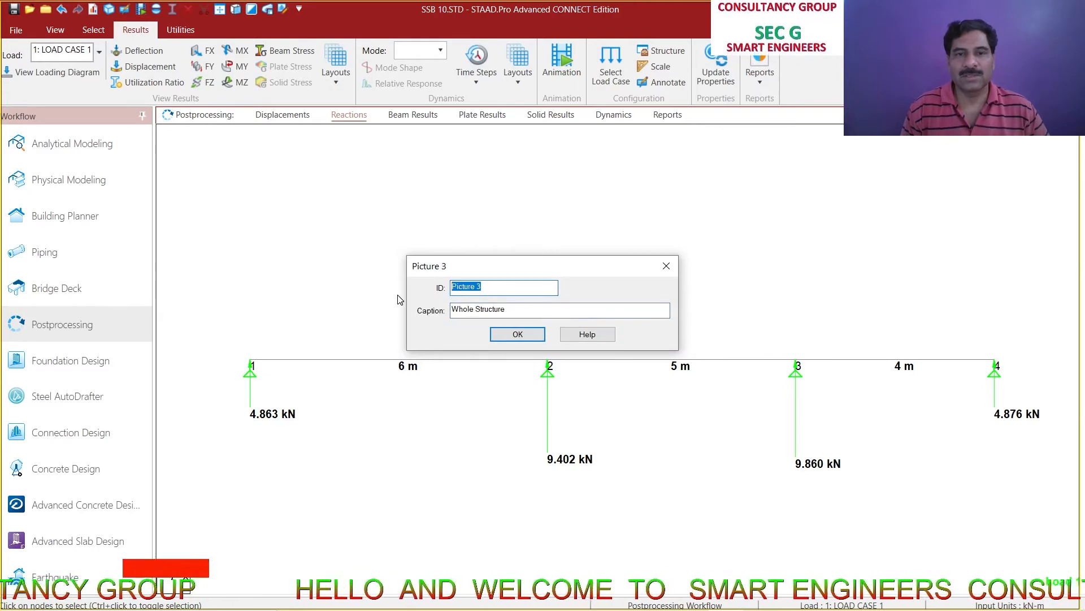
{"action": "type", "text": "RA"}
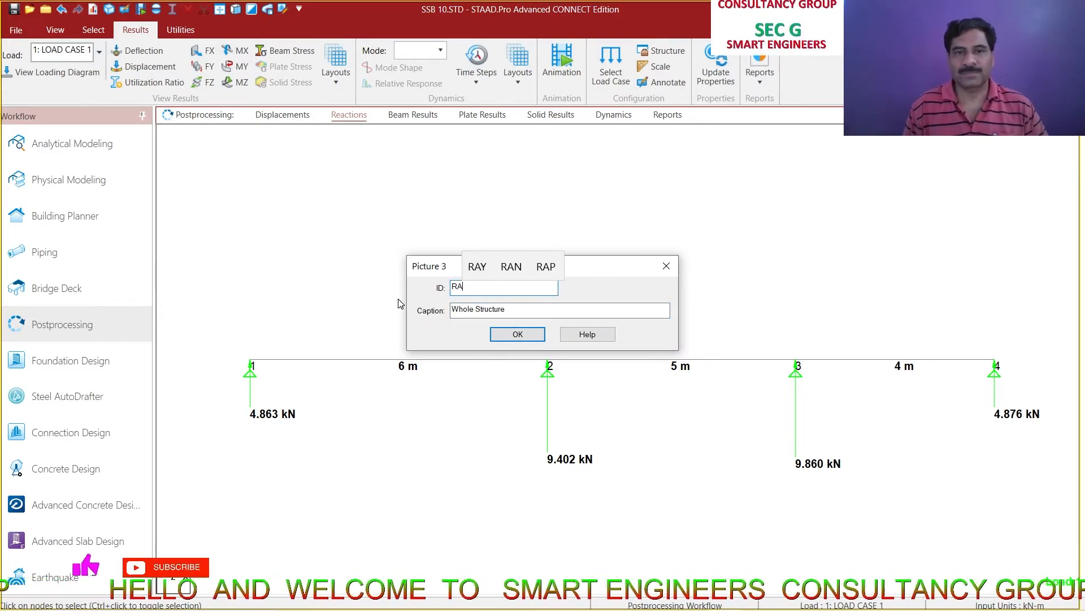
{"action": "key", "text": "Tab"}
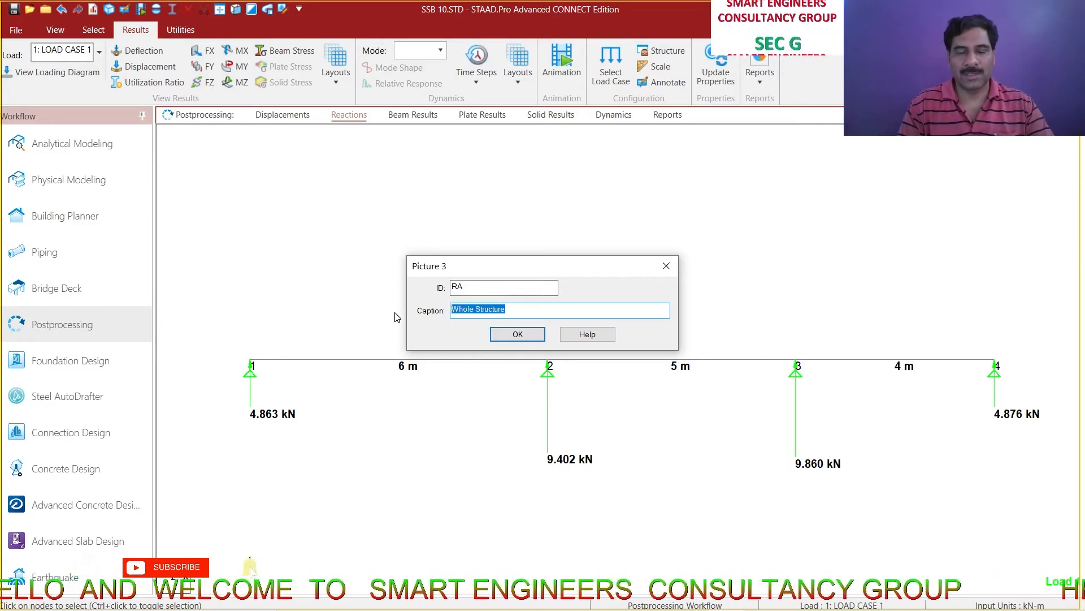
{"action": "type", "text": "REA"}
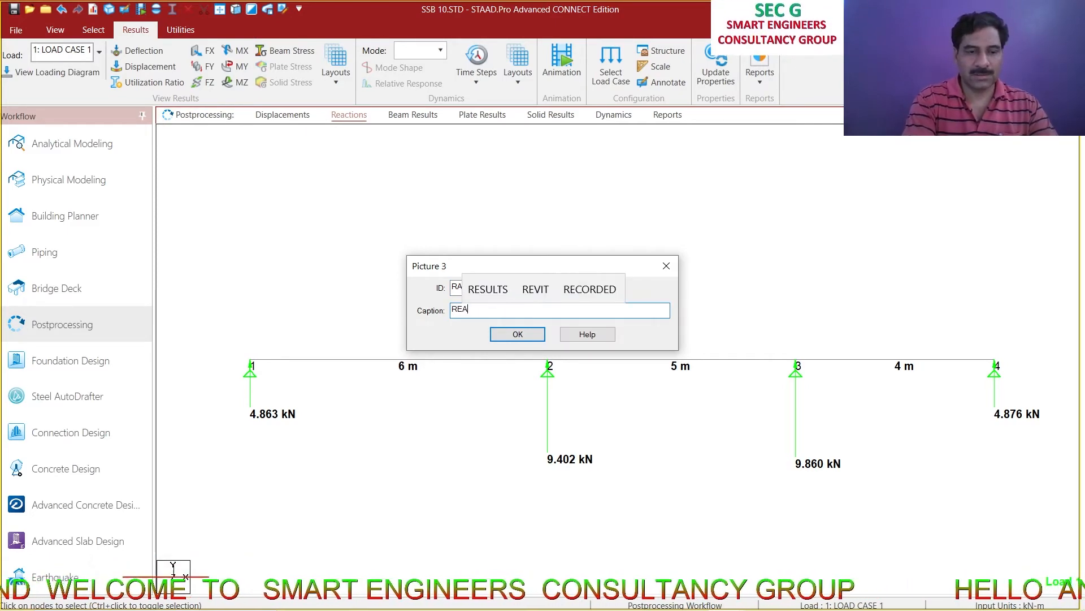
{"action": "type", "text": "CTIONS"}
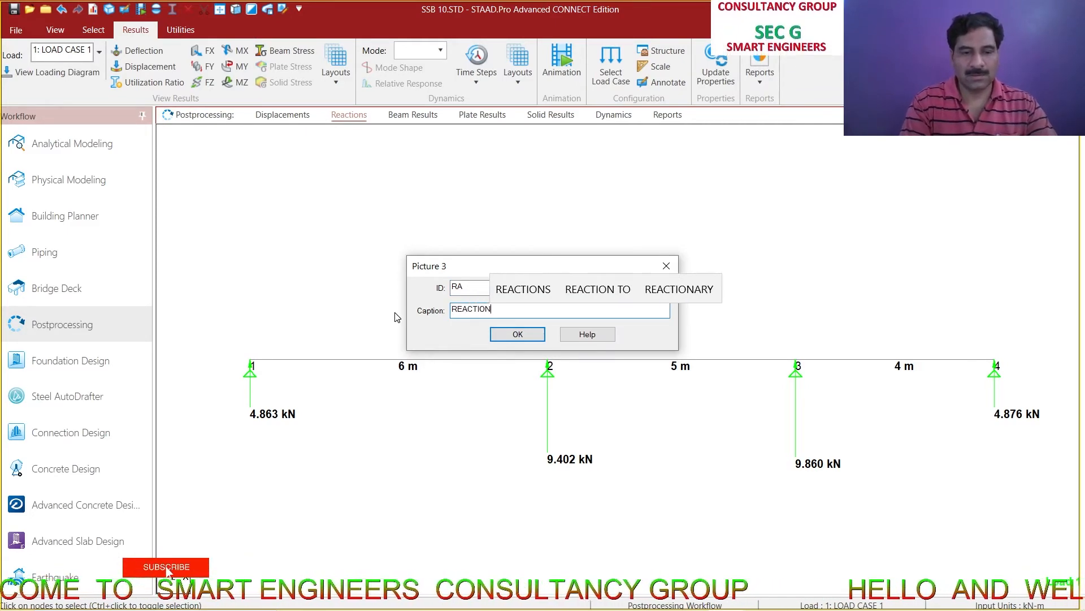
{"action": "left_click", "coordinate": [519, 334]}
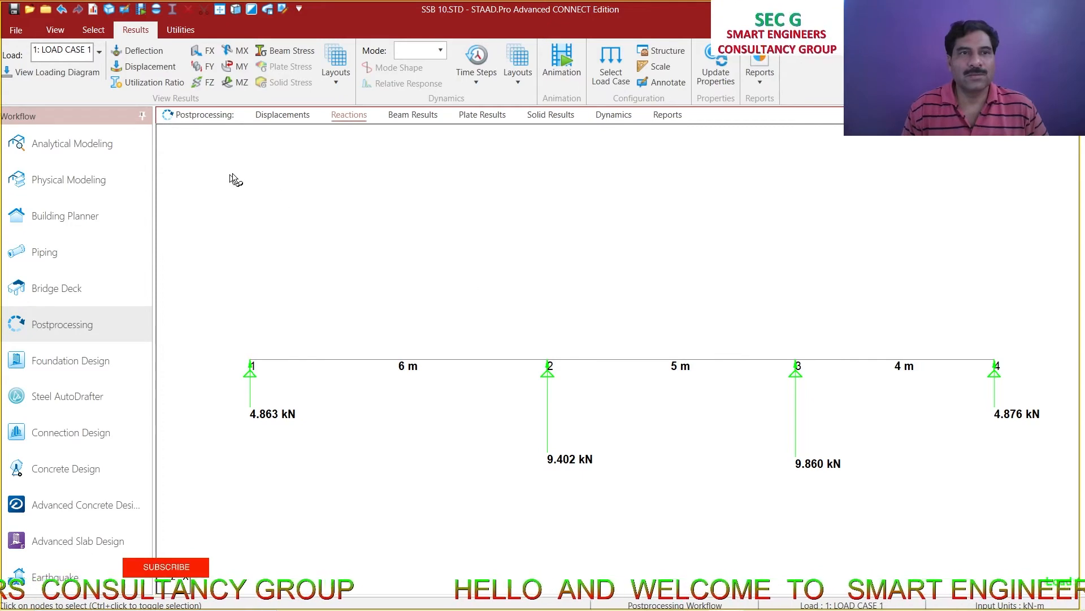
Show the beam's displacement diagram, remove the existing reaction annotations and annotate the maximum resultant displacements
{"action": "left_click", "coordinate": [149, 65]}
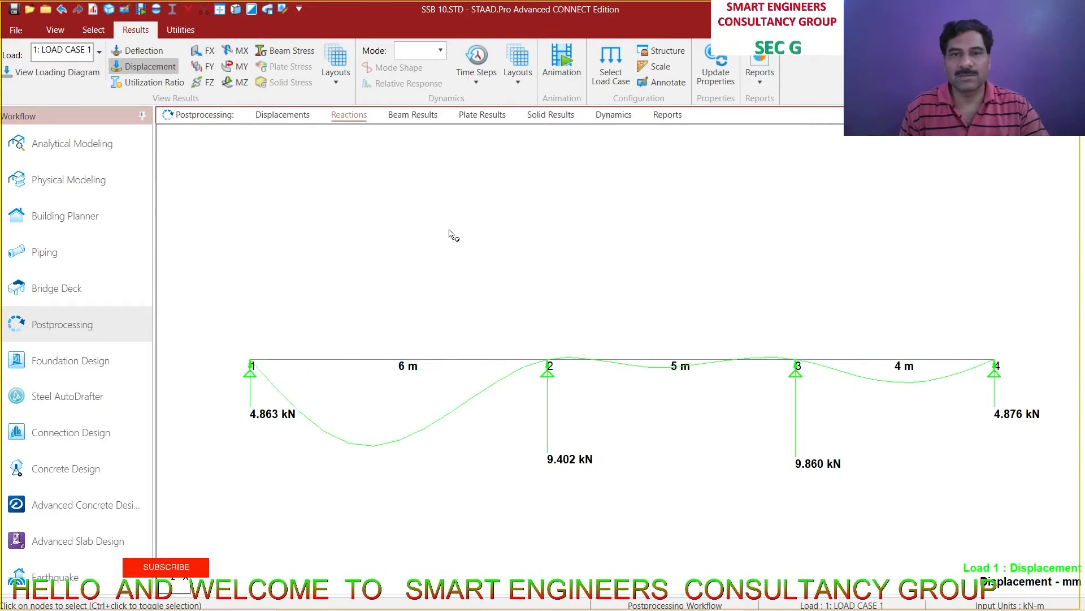
{"action": "left_click", "coordinate": [661, 79]}
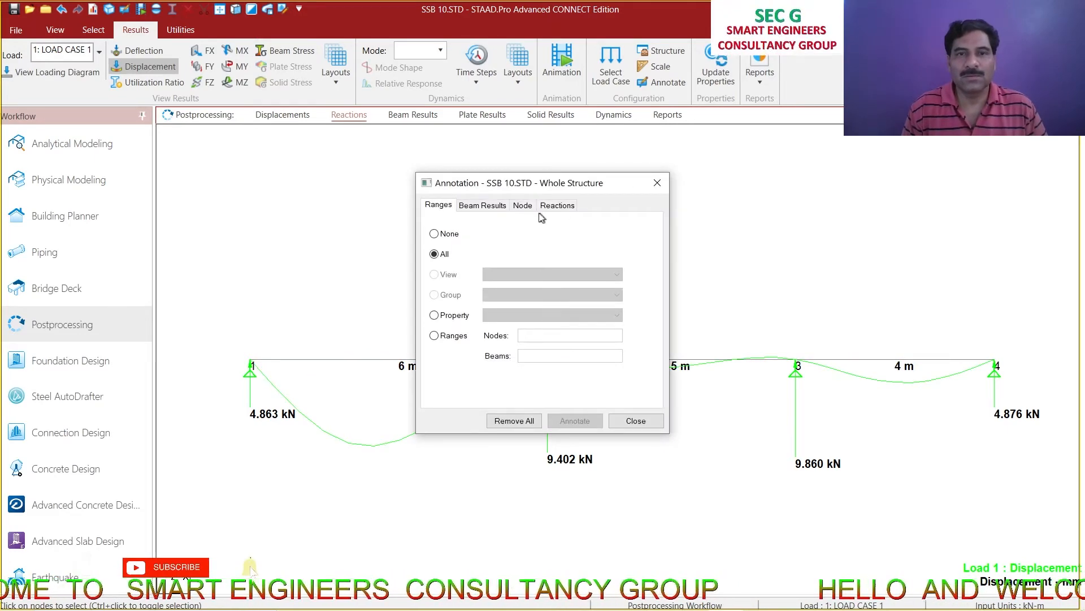
{"action": "left_click", "coordinate": [483, 205]}
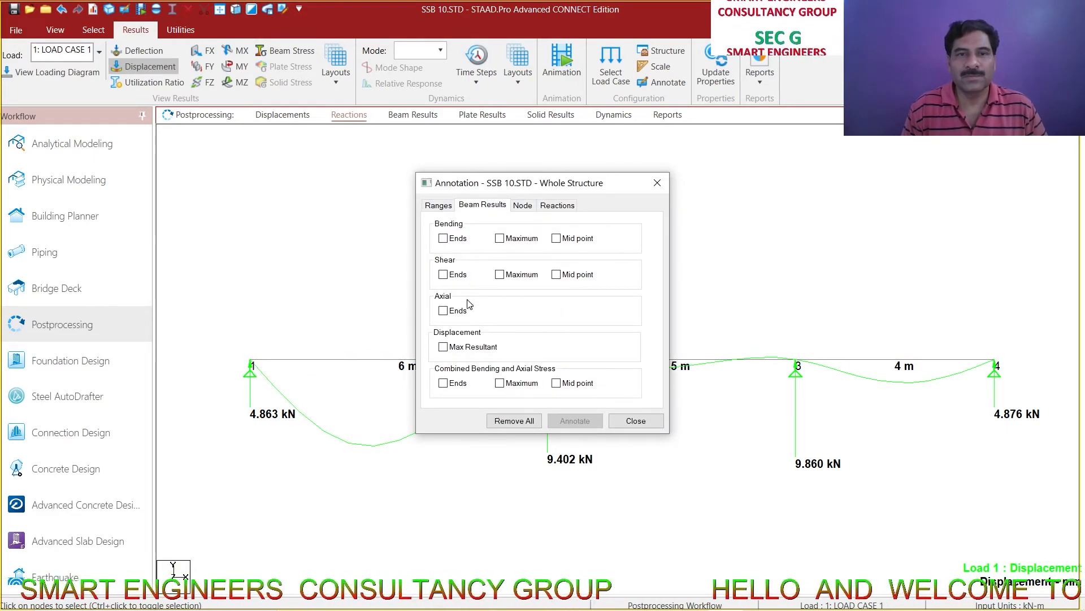
{"action": "left_click", "coordinate": [513, 418]}
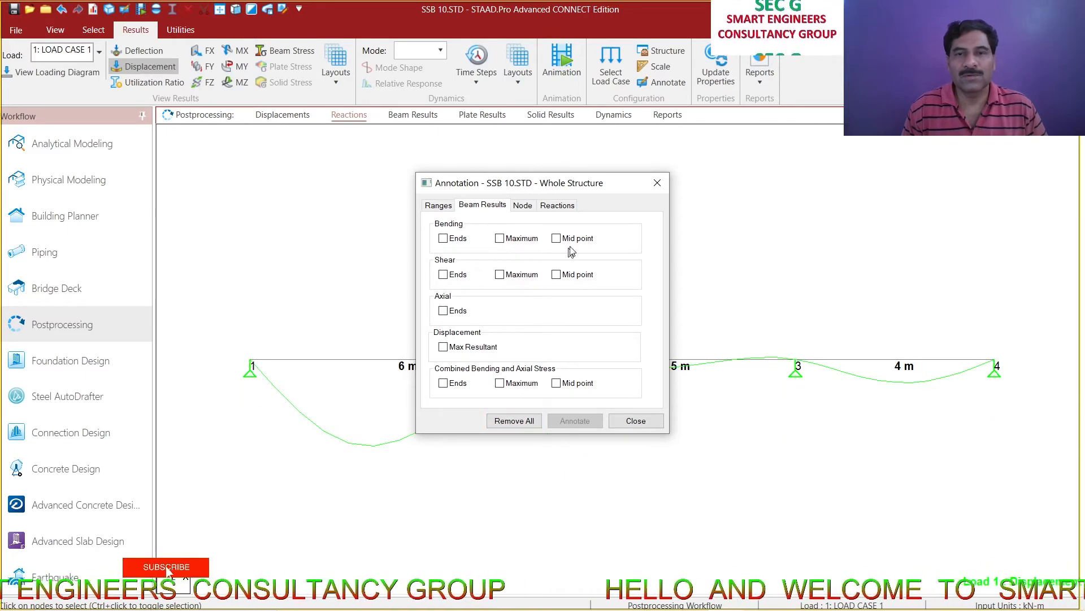
{"action": "left_click", "coordinate": [443, 346]}
{"action": "left_click", "coordinate": [575, 421]}
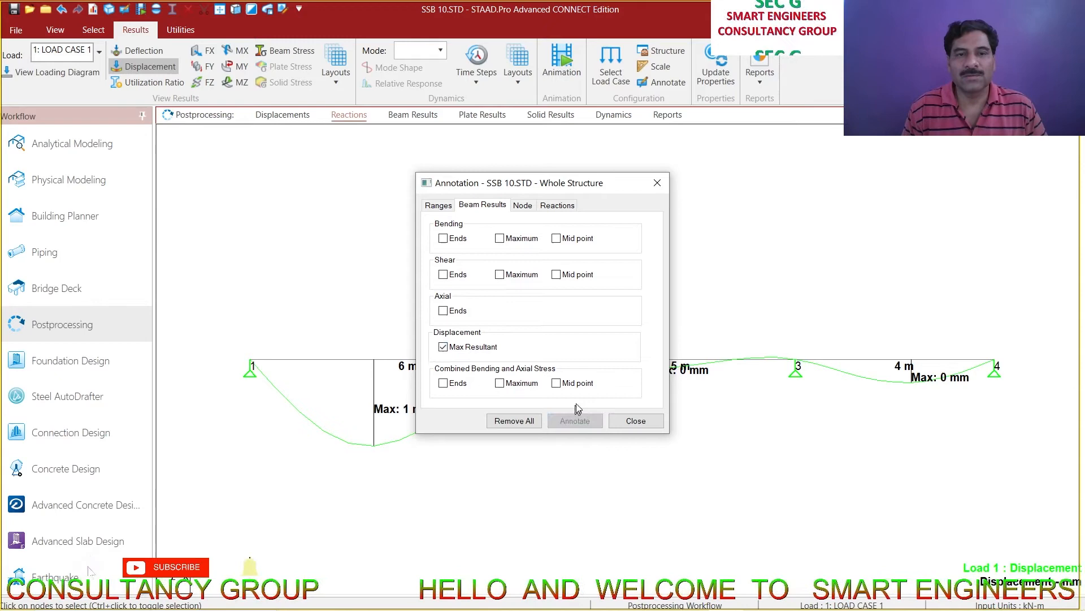
{"action": "left_click", "coordinate": [656, 183]}
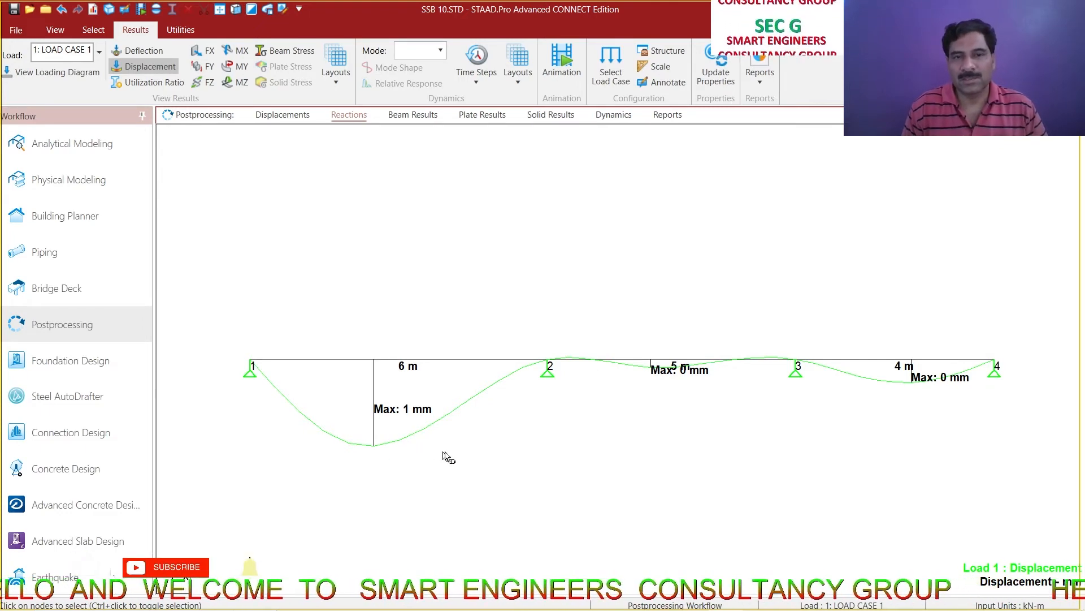
Take a picture of the annotated displacement diagram with the ID ELC and the caption DISP / ELC
{"action": "right_click", "coordinate": [484, 203]}
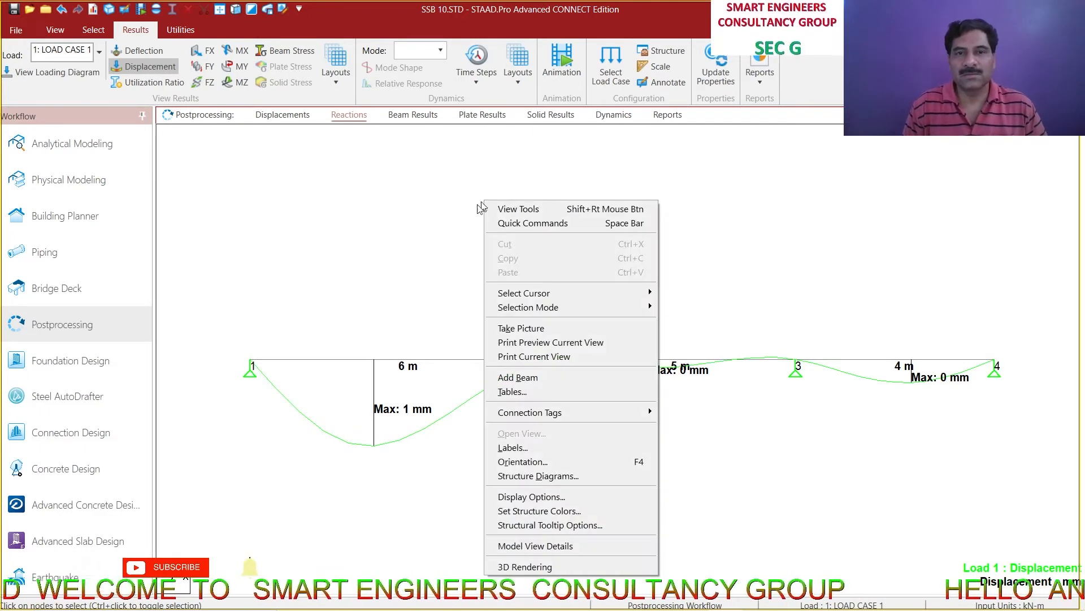
{"action": "left_click", "coordinate": [536, 328]}
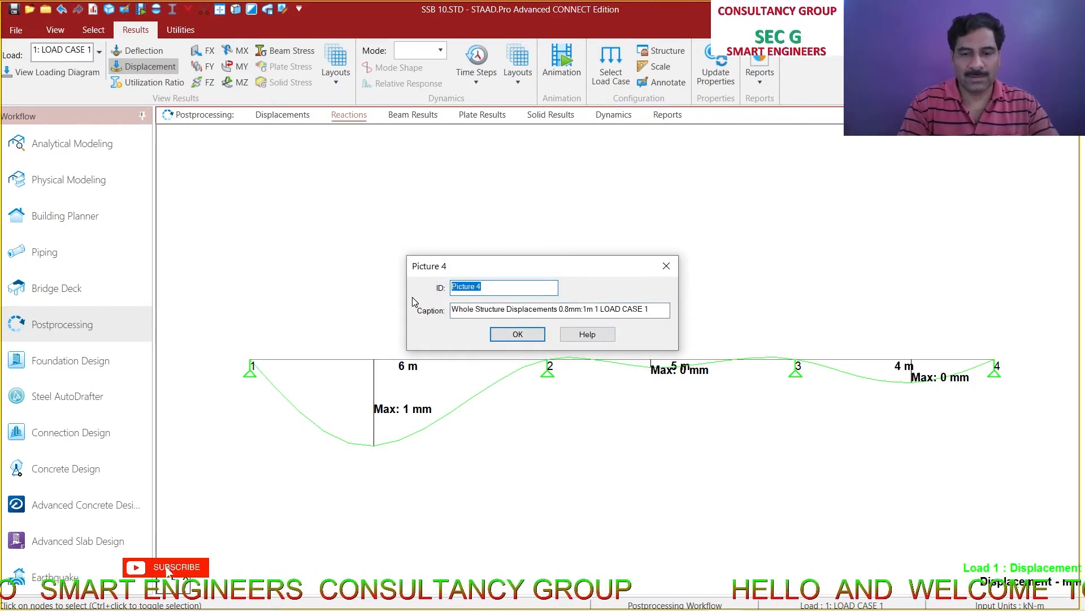
{"action": "type", "text": "ELC"}
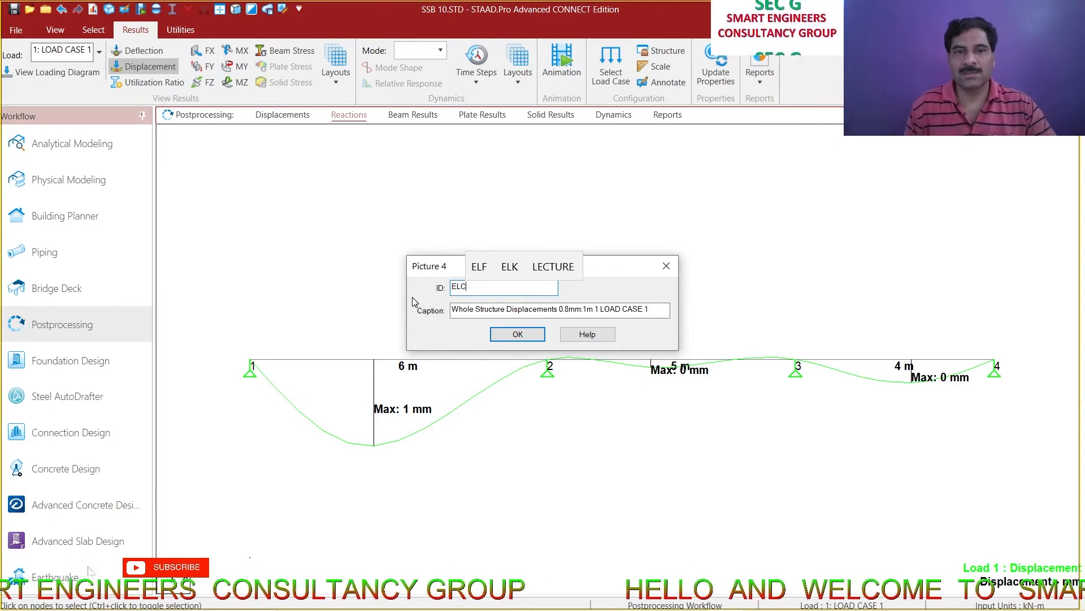
{"action": "key", "text": "Tab"}
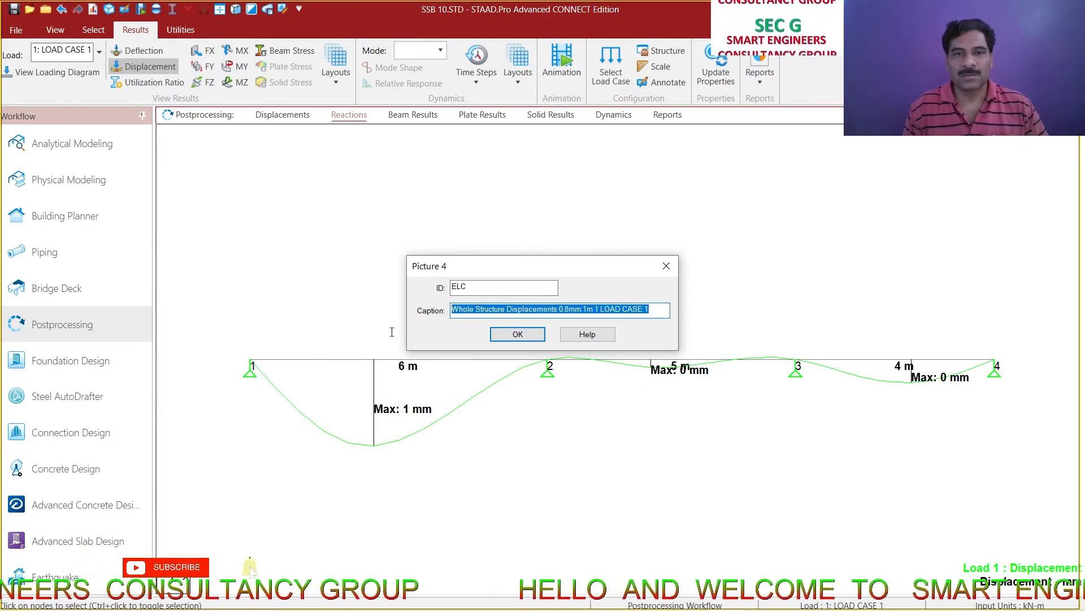
{"action": "type", "text": "DIS"}
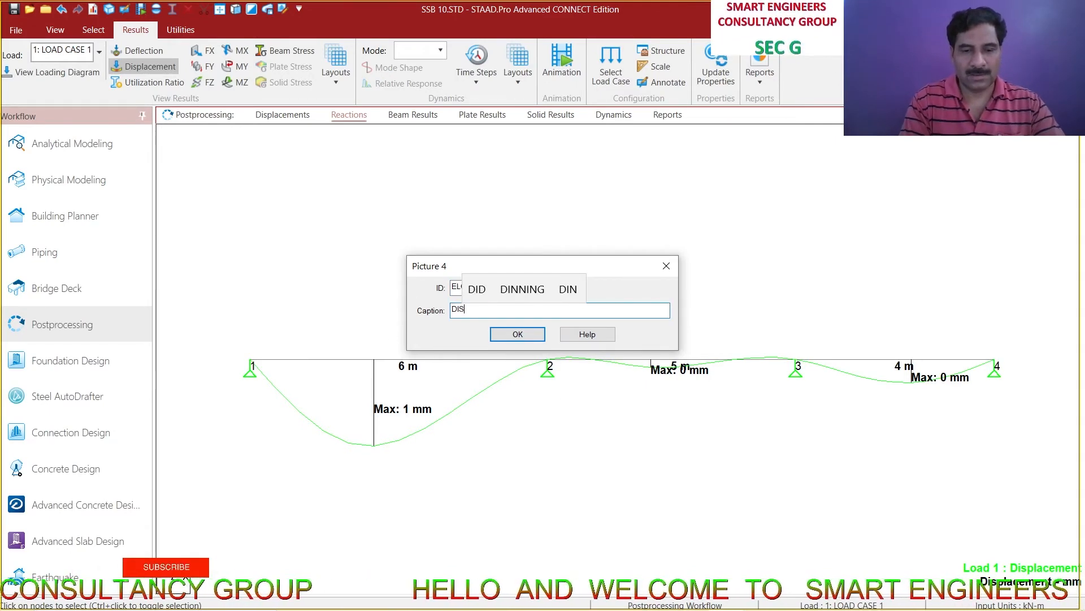
{"action": "type", "text": "P /"}
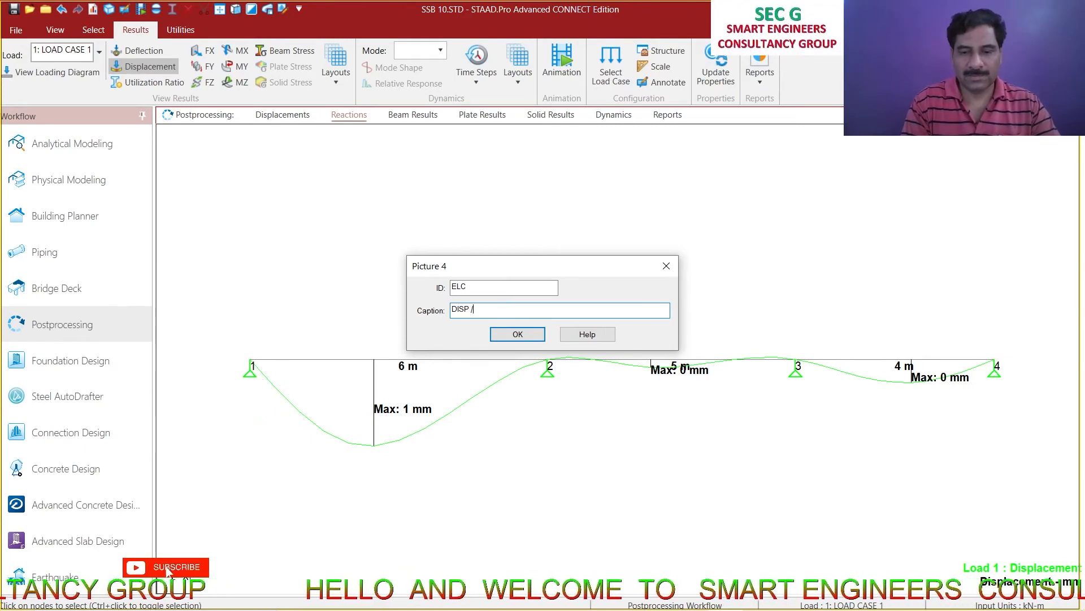
{"action": "type", "text": " ELC"}
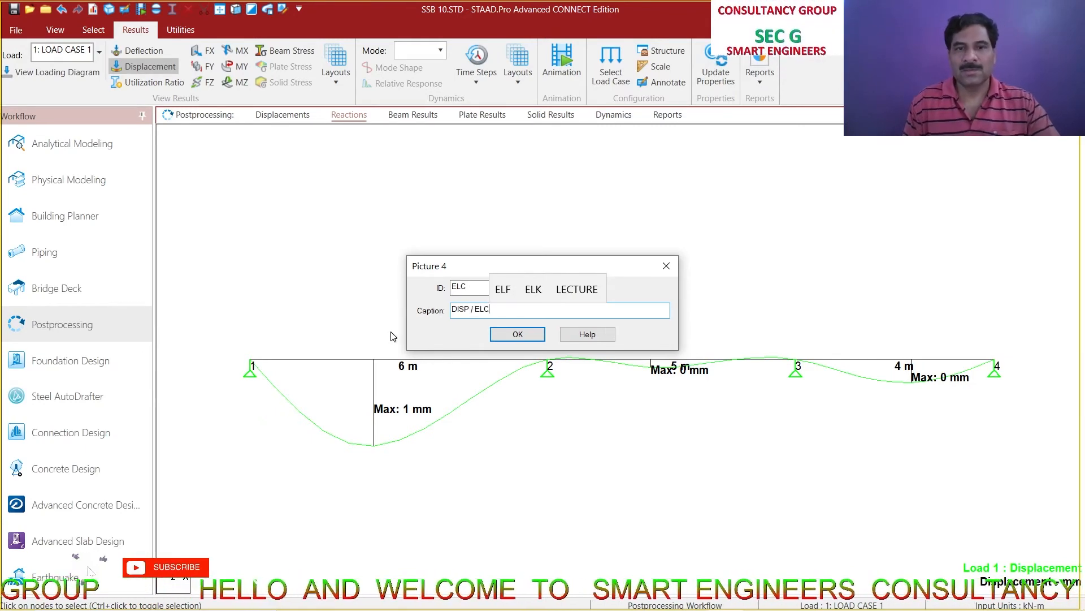
{"action": "left_click", "coordinate": [518, 334]}
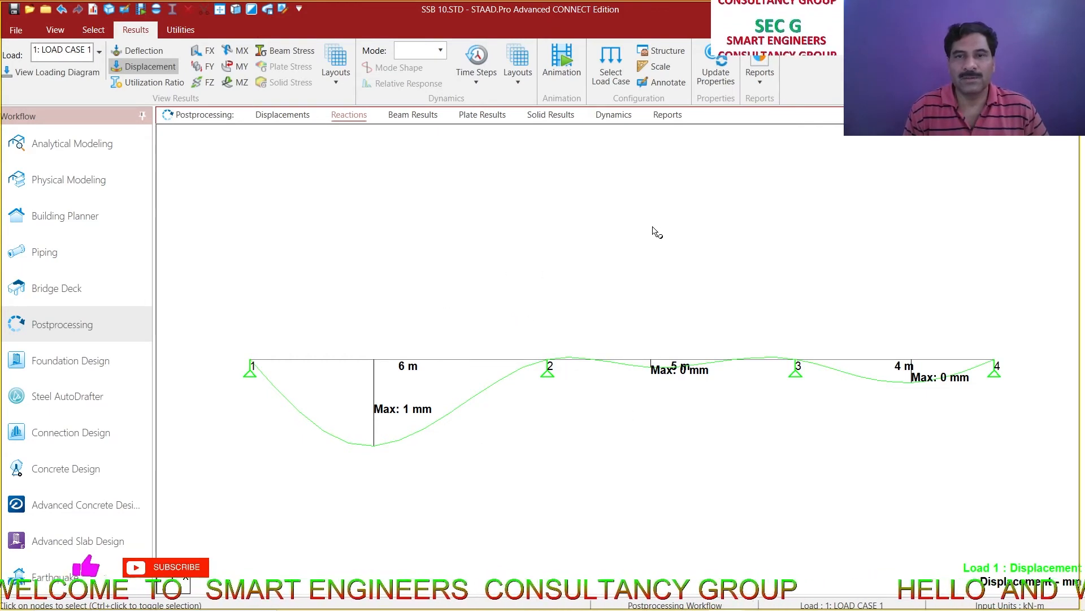
Open the report setup and add the Reactions output table to the selected report items
{"action": "left_click", "coordinate": [668, 115]}
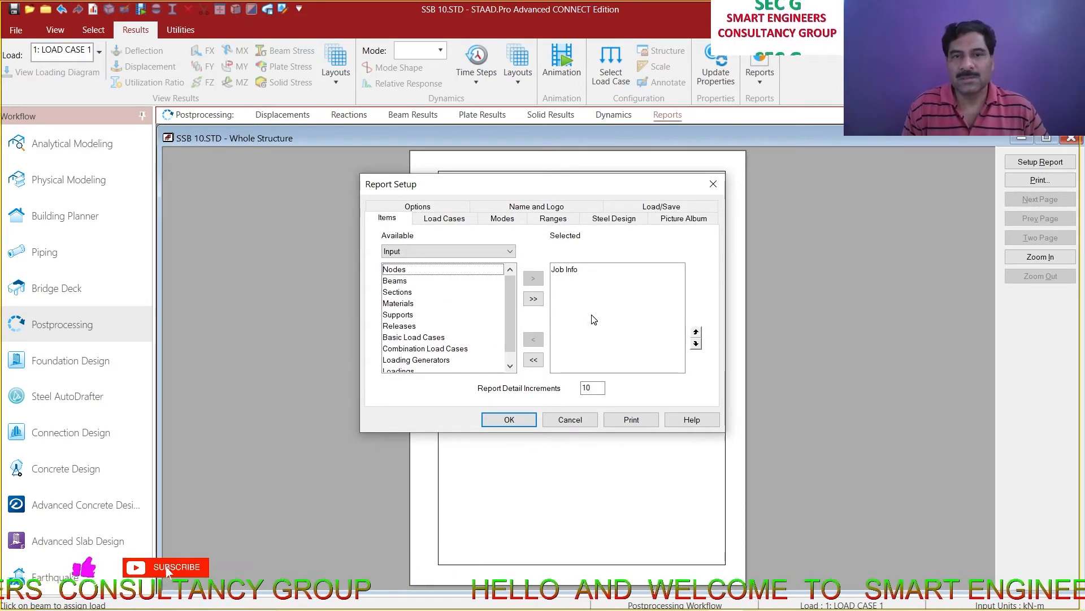
{"action": "left_click", "coordinate": [497, 253]}
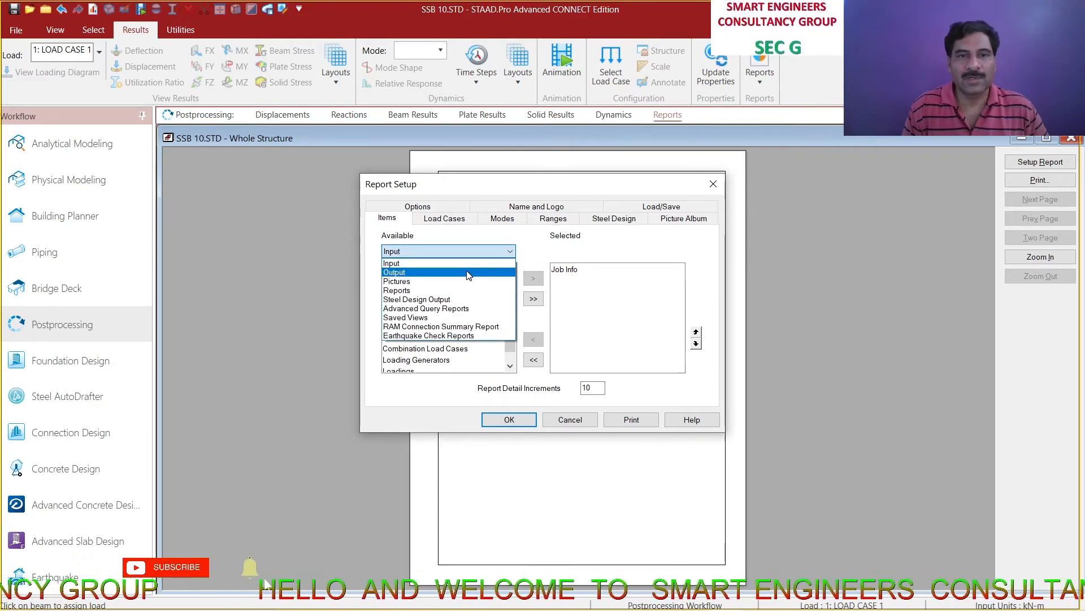
{"action": "left_click", "coordinate": [468, 274]}
{"action": "left_click_drag", "start_coordinate": [512, 289], "coordinate": [512, 357]}
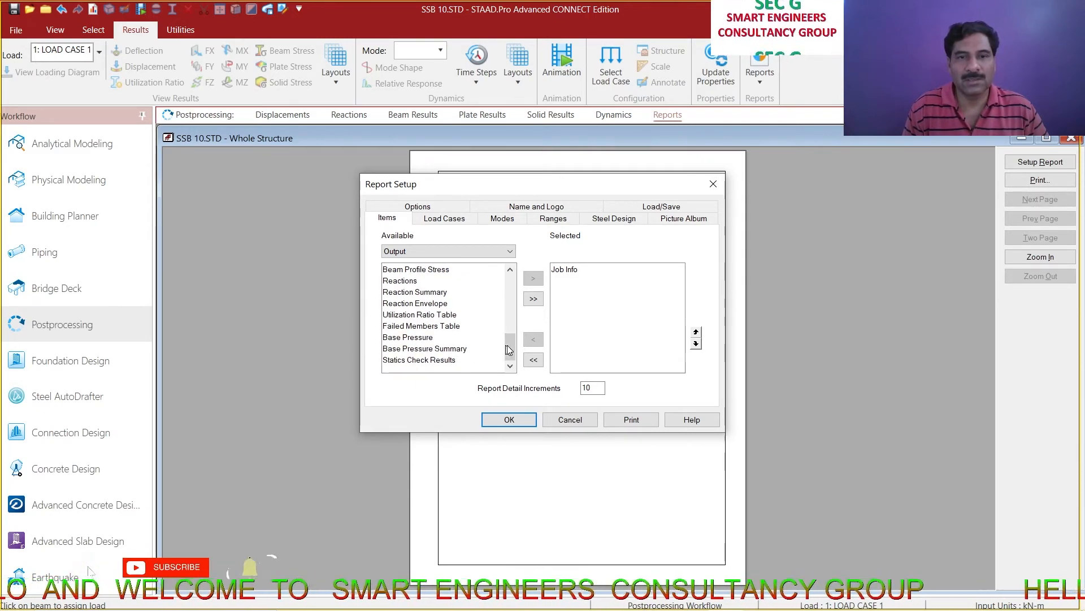
{"action": "left_click_drag", "start_coordinate": [515, 350], "coordinate": [515, 335]}
{"action": "left_click", "coordinate": [434, 338]}
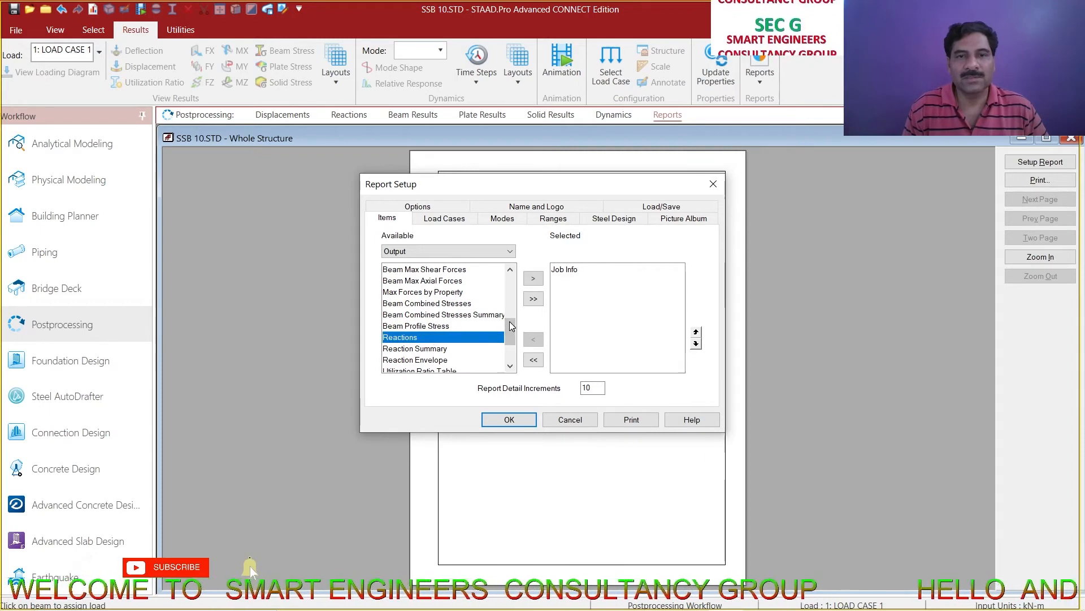
{"action": "left_click", "coordinate": [533, 279]}
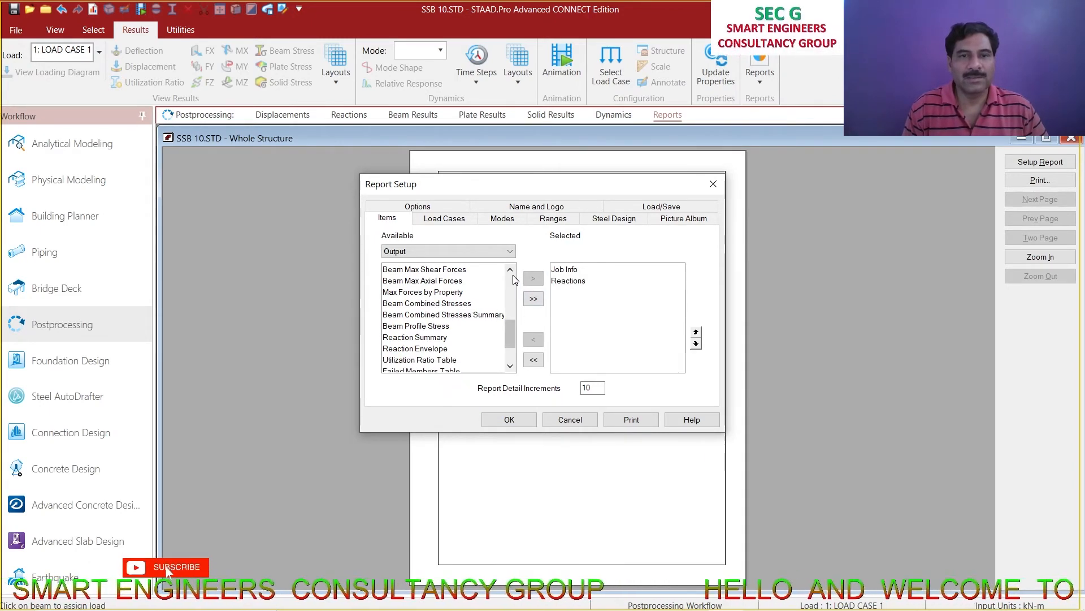
Add the Beam End Forces, Beam Max Moments and Beam Max Shear Forces output tables to the report
{"action": "scroll", "coordinate": [513, 274], "scroll_direction": "up", "scroll_amount": 3}
{"action": "left_click", "coordinate": [455, 304]}
{"action": "left_click", "coordinate": [533, 279]}
{"action": "left_click", "coordinate": [419, 348]}
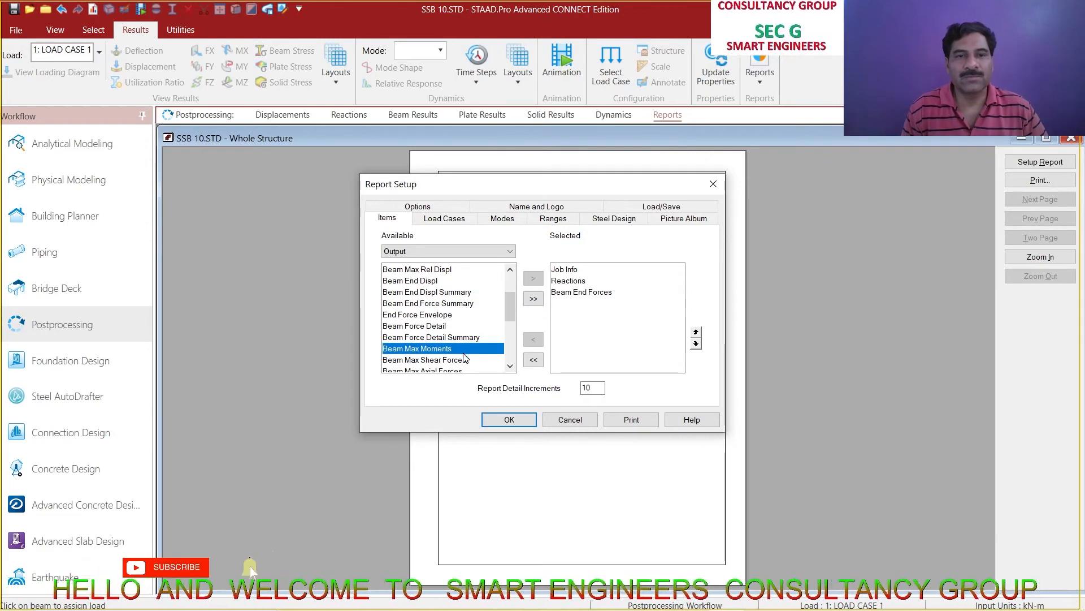
{"action": "left_click", "coordinate": [424, 360], "text": "shift"}
{"action": "left_click", "coordinate": [533, 279]}
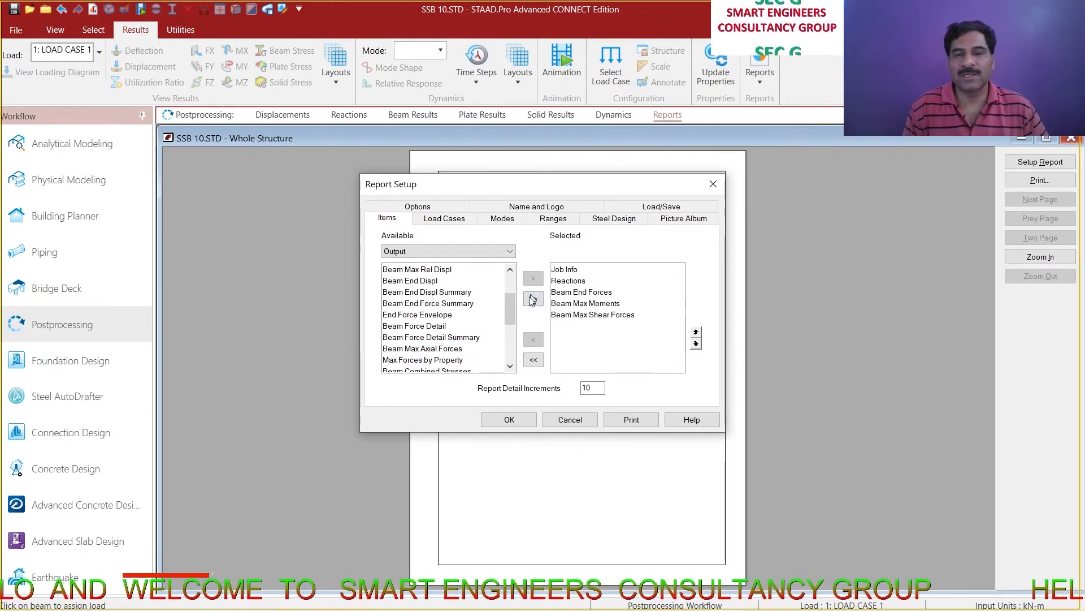
Add the four saved pictures BMD, SFD, RA and ELC to the selected report items
{"action": "left_click", "coordinate": [511, 256]}
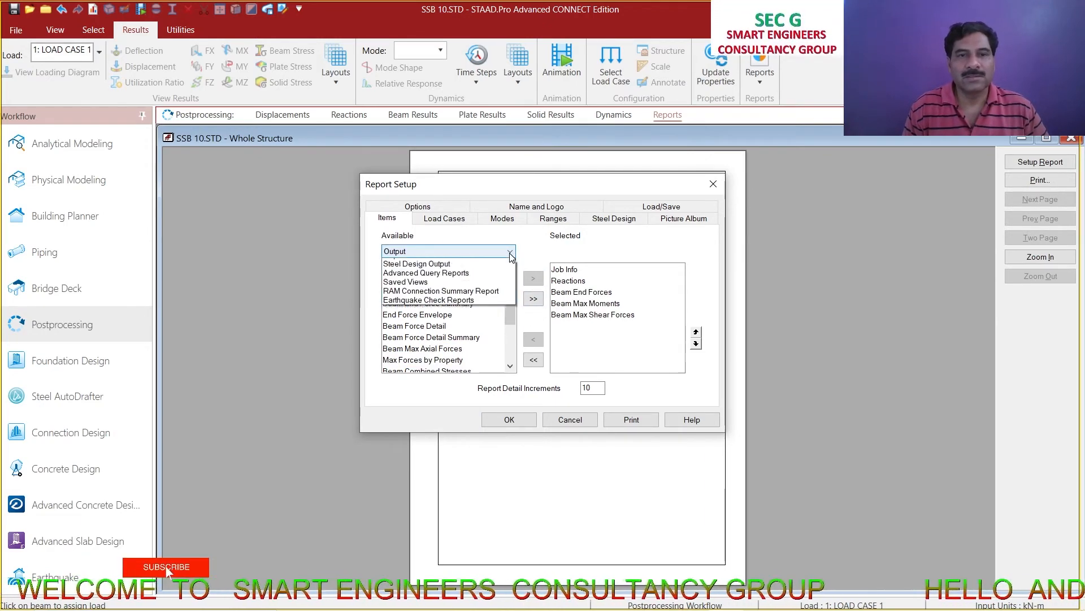
{"action": "left_click", "coordinate": [467, 282]}
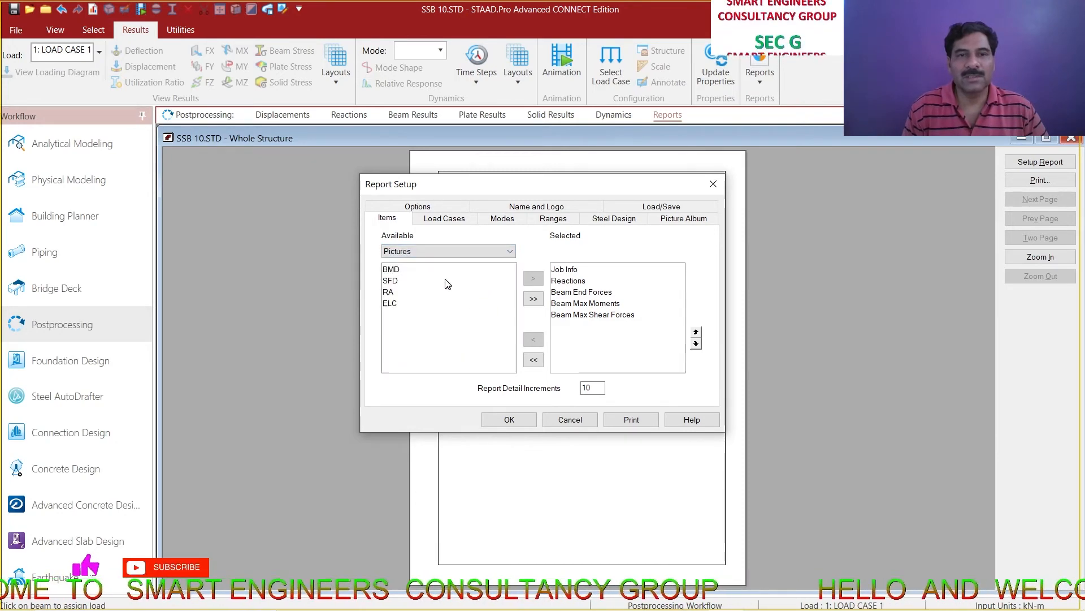
{"action": "left_click_drag", "start_coordinate": [427, 269], "coordinate": [417, 332]}
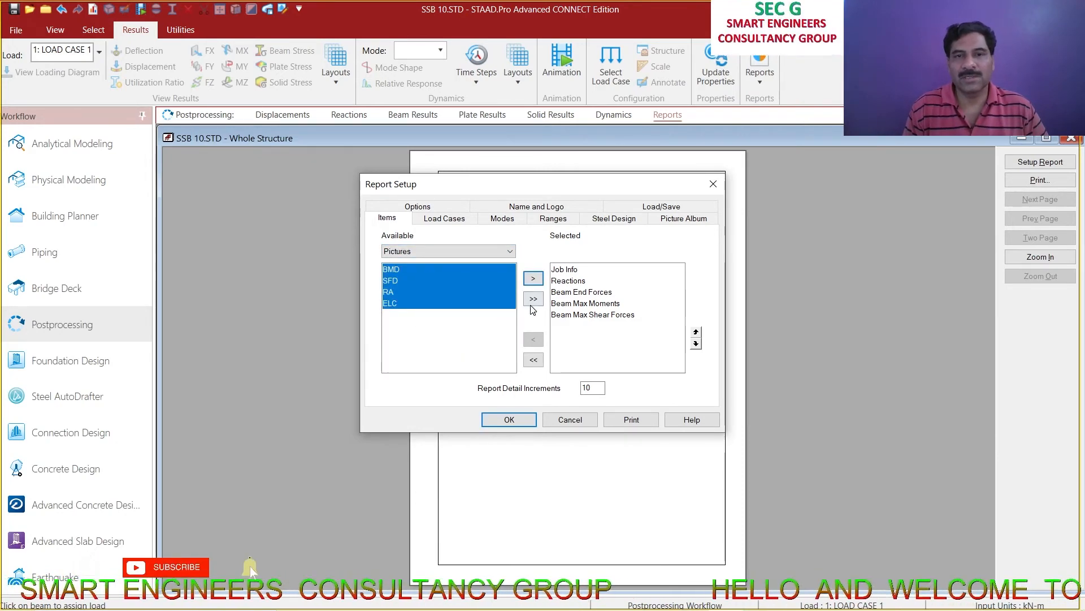
{"action": "left_click", "coordinate": [533, 278]}
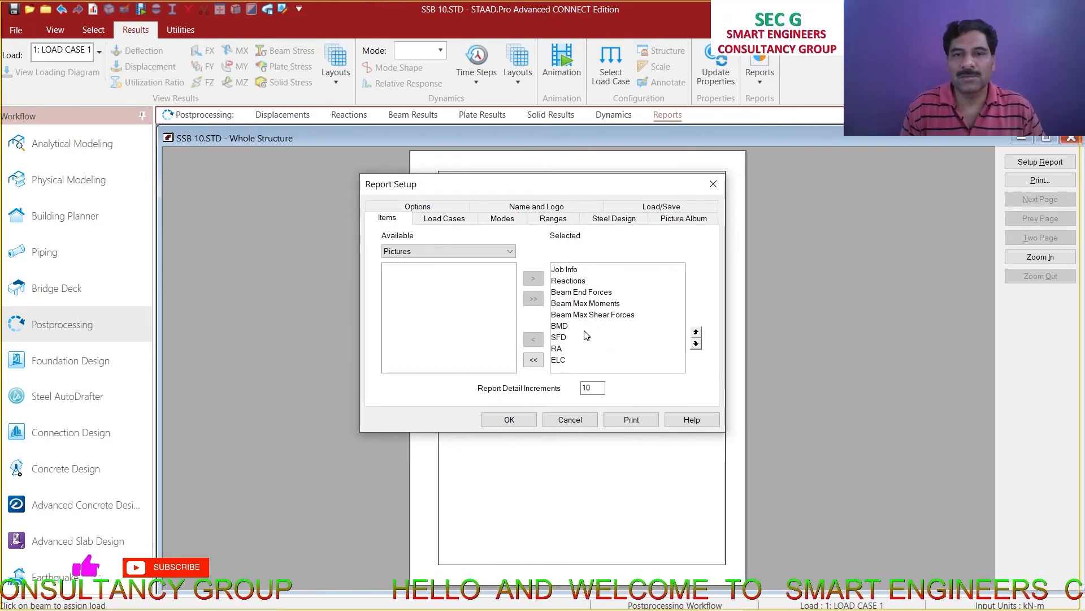
Move the RA picture up the report order to directly after the Reactions table
{"action": "left_click", "coordinate": [645, 350]}
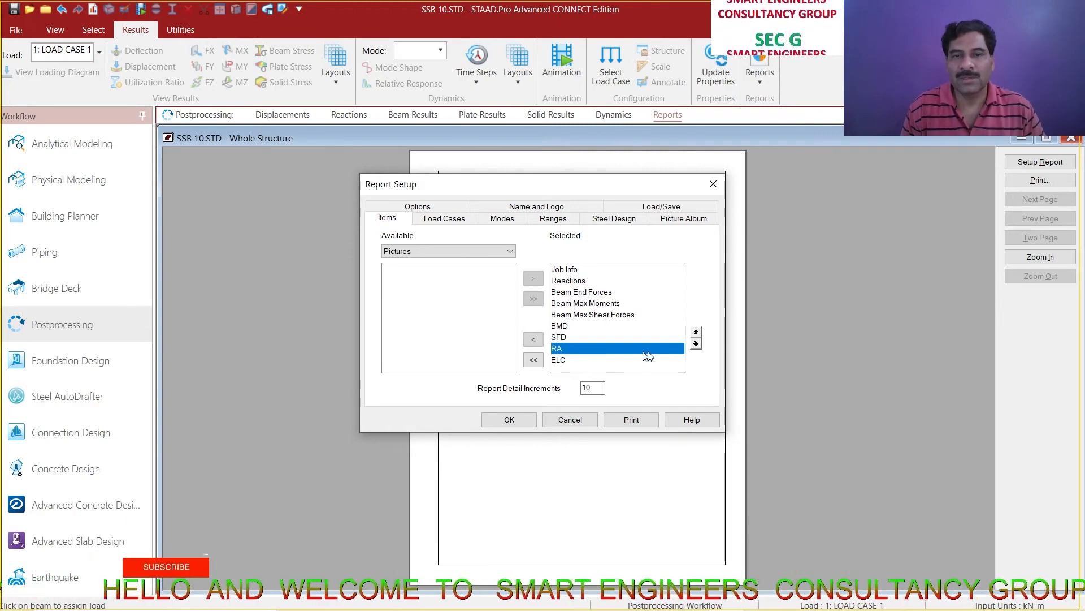
{"action": "left_click", "coordinate": [697, 333]}
{"action": "left_click", "coordinate": [697, 333]}
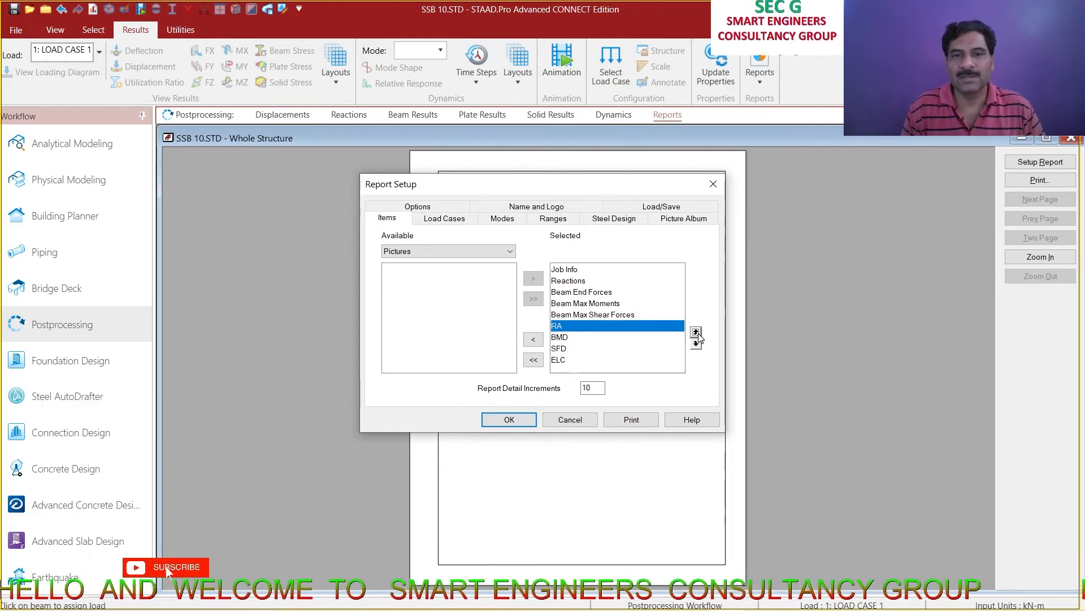
{"action": "left_click", "coordinate": [697, 333]}
{"action": "left_click", "coordinate": [697, 334]}
{"action": "left_click", "coordinate": [697, 334]}
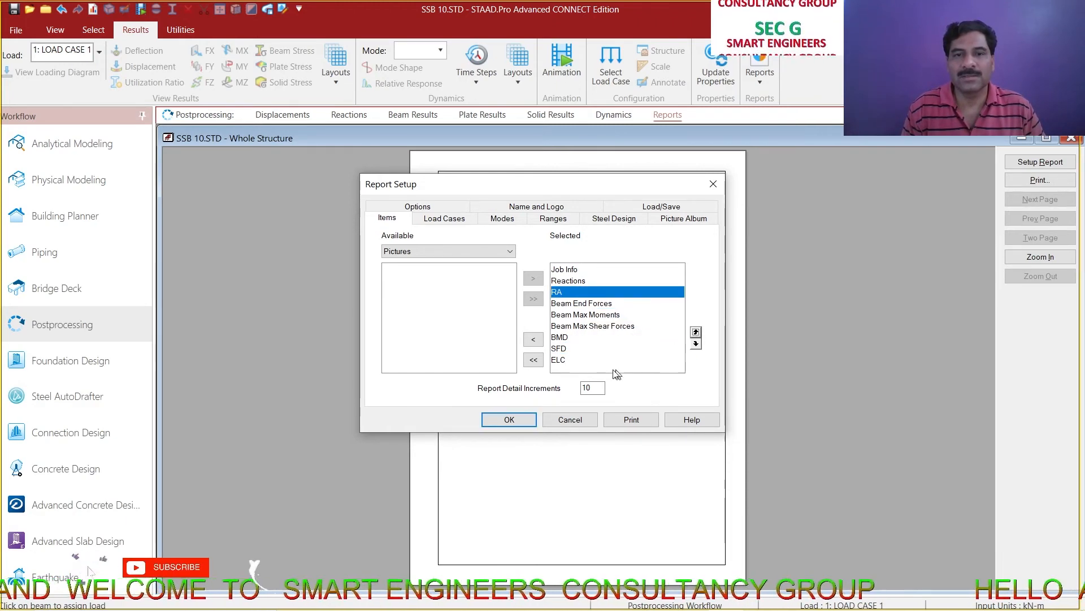
Place the BMD picture directly after Beam Max Moments in the report order and generate the report
{"action": "left_click", "coordinate": [617, 341]}
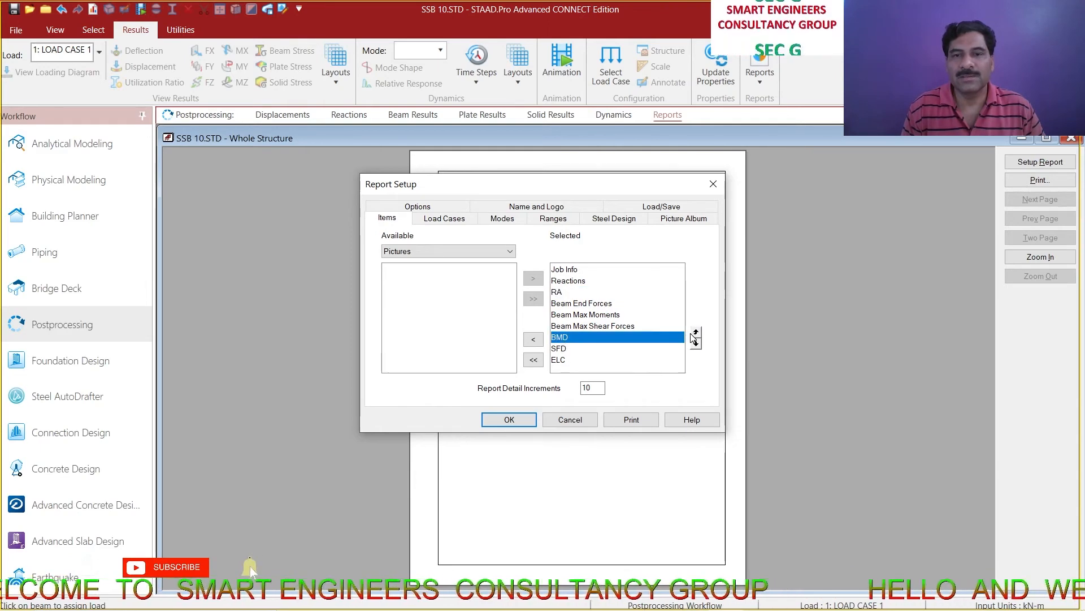
{"action": "left_click", "coordinate": [697, 334]}
{"action": "left_click", "coordinate": [617, 348]}
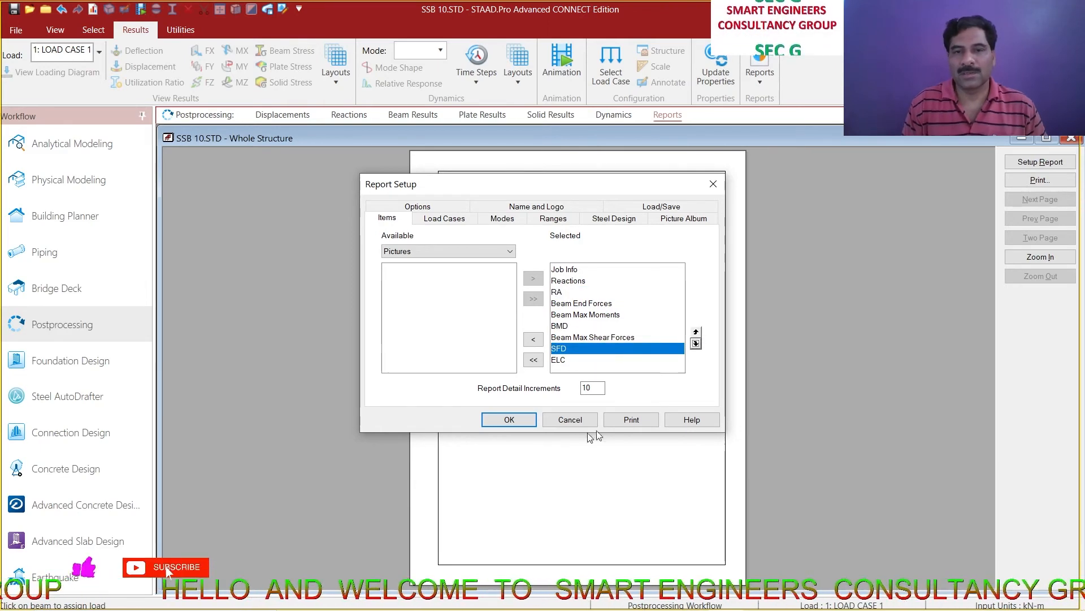
{"action": "left_click", "coordinate": [509, 419]}
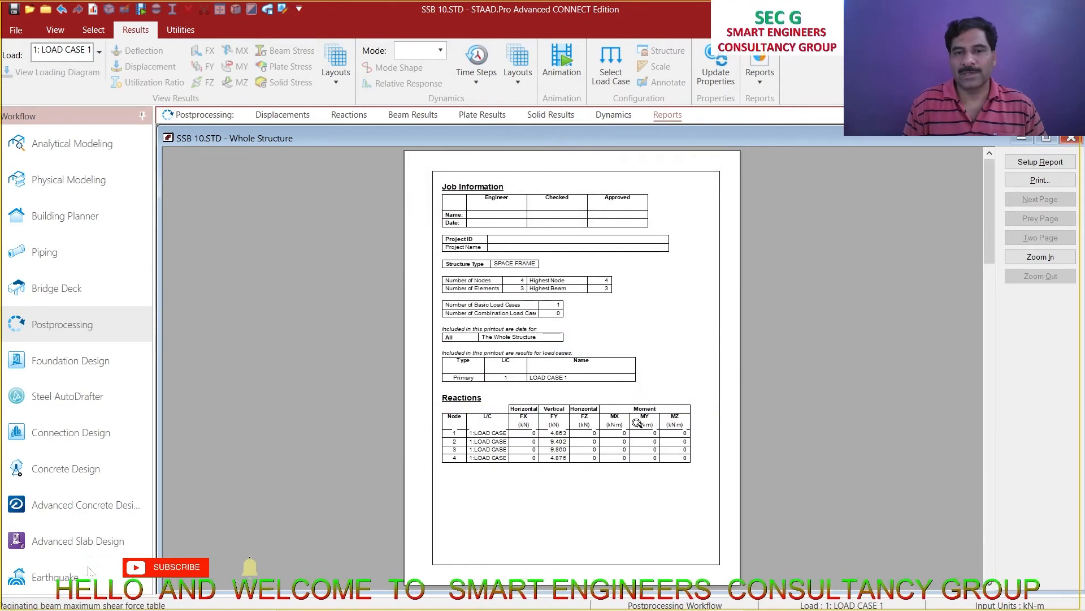
Examine the report's job information and support reactions table at a larger magnification
{"action": "left_click", "coordinate": [629, 338]}
{"action": "left_click", "coordinate": [628, 339]}
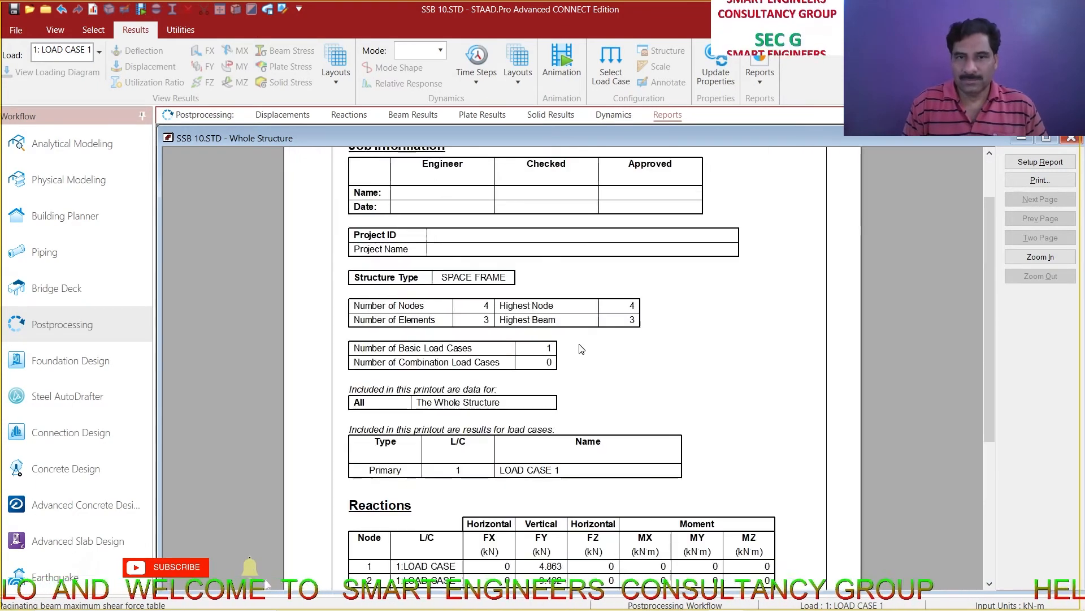
{"action": "scroll", "coordinate": [603, 350], "scroll_direction": "up", "scroll_amount": 2}
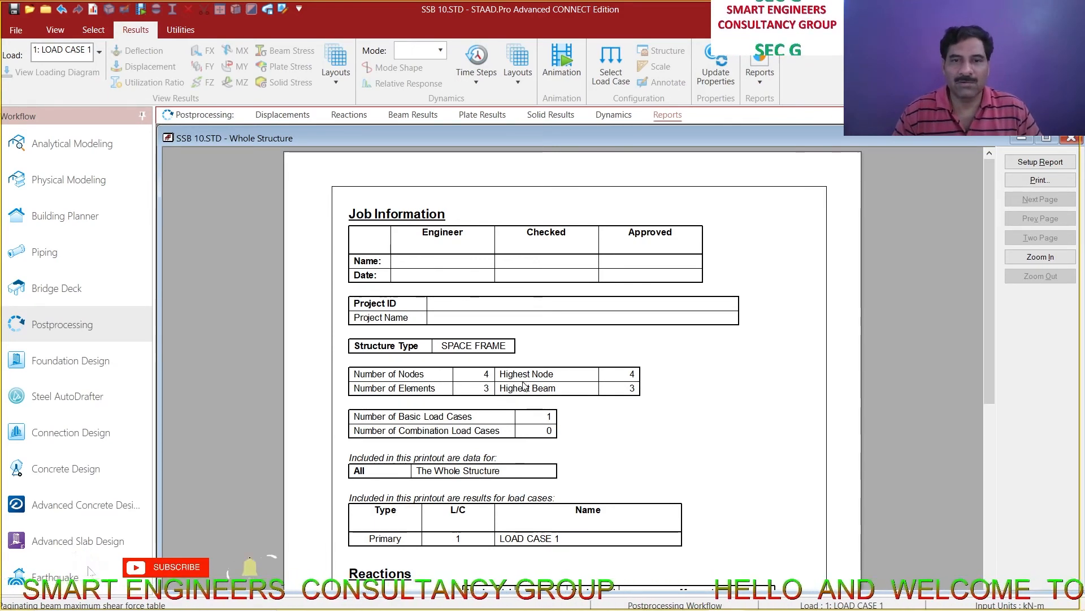
{"action": "scroll", "coordinate": [608, 341], "scroll_direction": "down", "scroll_amount": 3}
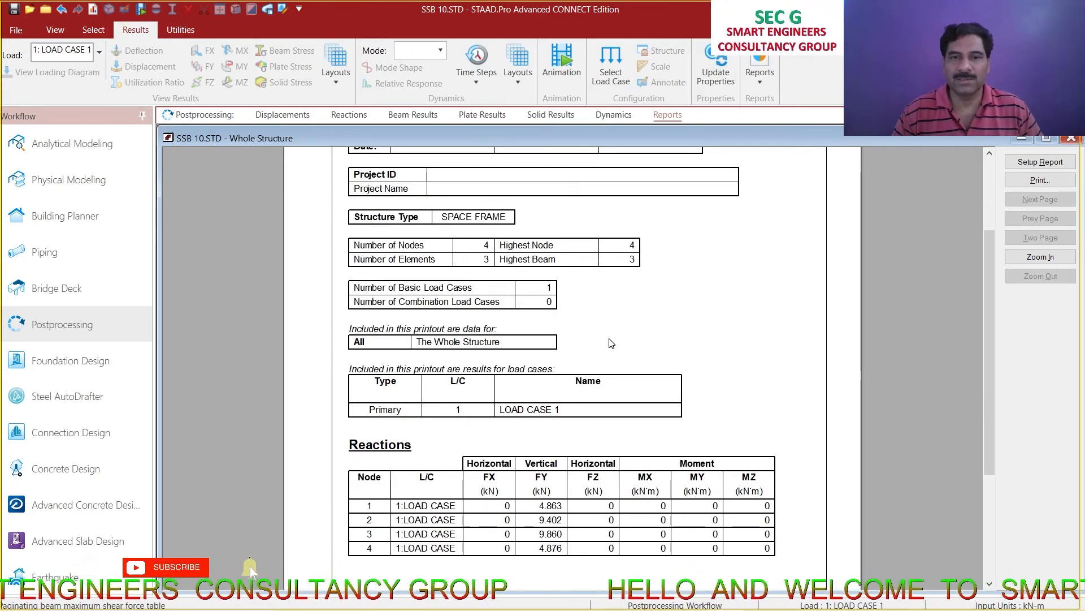
{"action": "scroll", "coordinate": [609, 342], "scroll_direction": "down", "scroll_amount": 6}
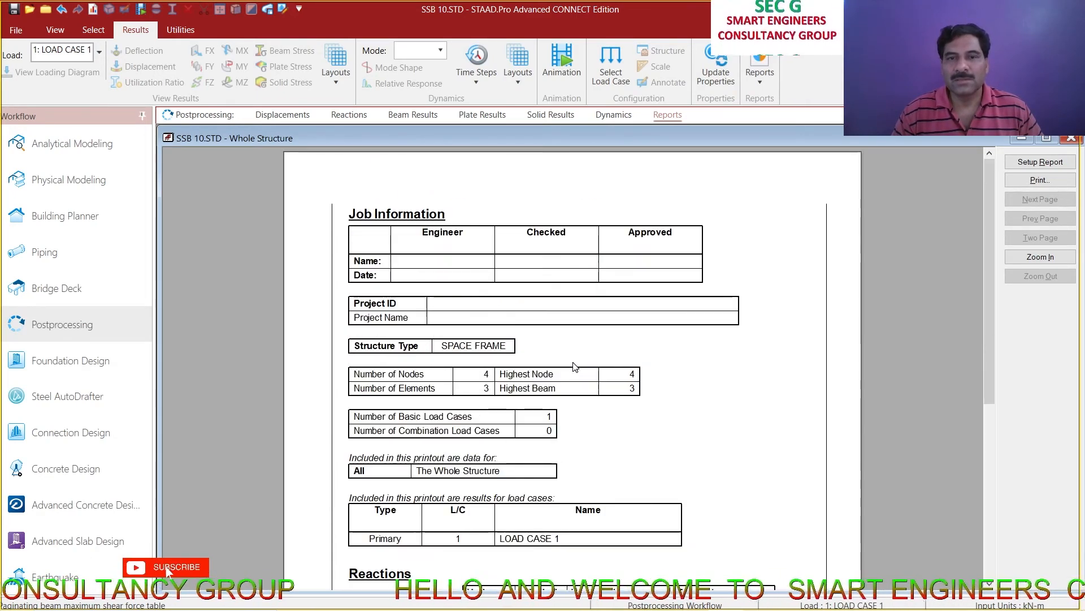
Print all pages of the report with Microsoft Print to PDF, saving it as SSB 10 in the ANALYSIS OF SSB folder
{"action": "scroll", "coordinate": [579, 408], "scroll_direction": "up", "scroll_amount": 9}
{"action": "scroll", "coordinate": [574, 367], "scroll_direction": "down", "scroll_amount": 9}
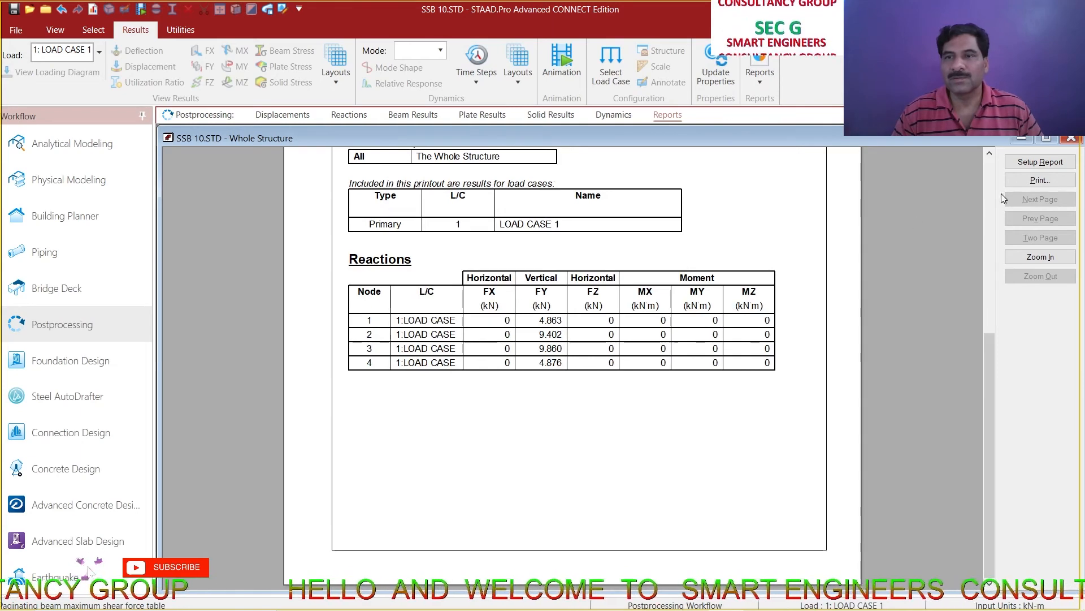
{"action": "left_click", "coordinate": [1017, 181]}
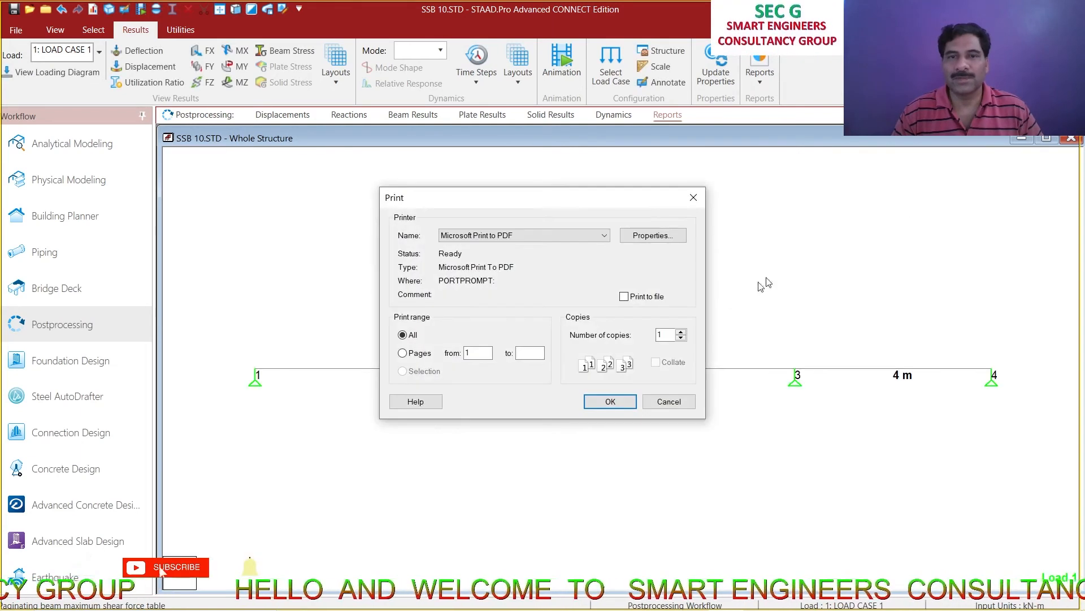
{"action": "left_click", "coordinate": [623, 400]}
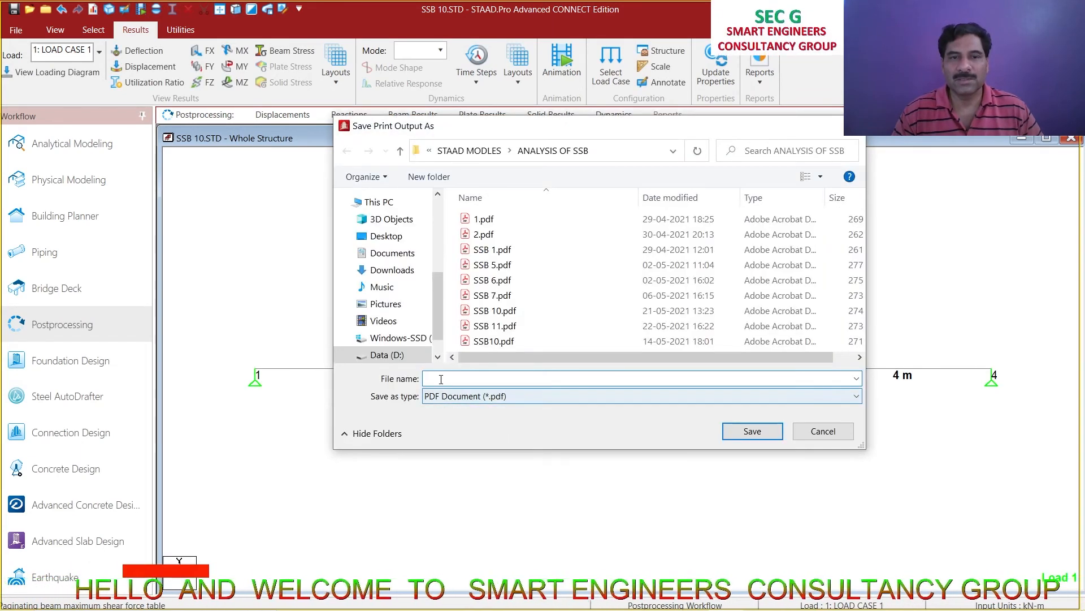
{"action": "type", "text": "SS"}
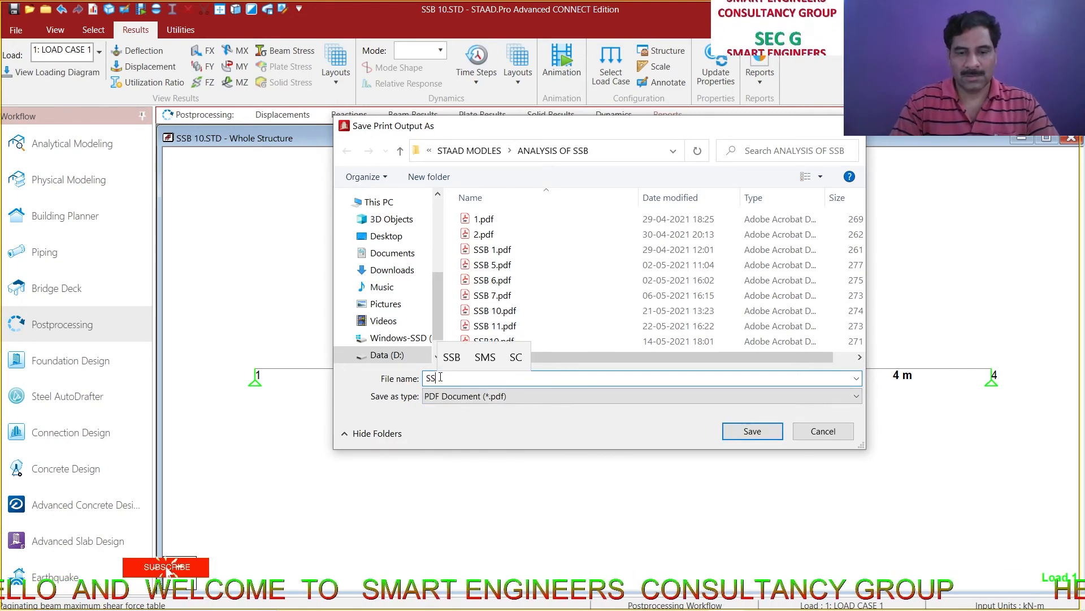
{"action": "type", "text": "B 11"}
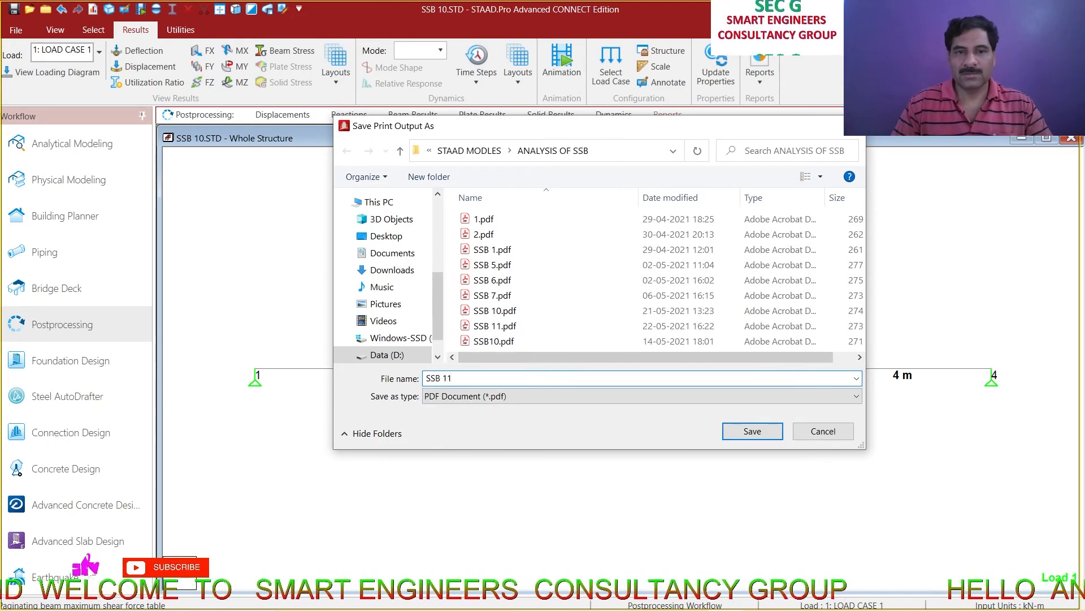
{"action": "key", "text": "BackSpace"}
{"action": "type", "text": "0"}
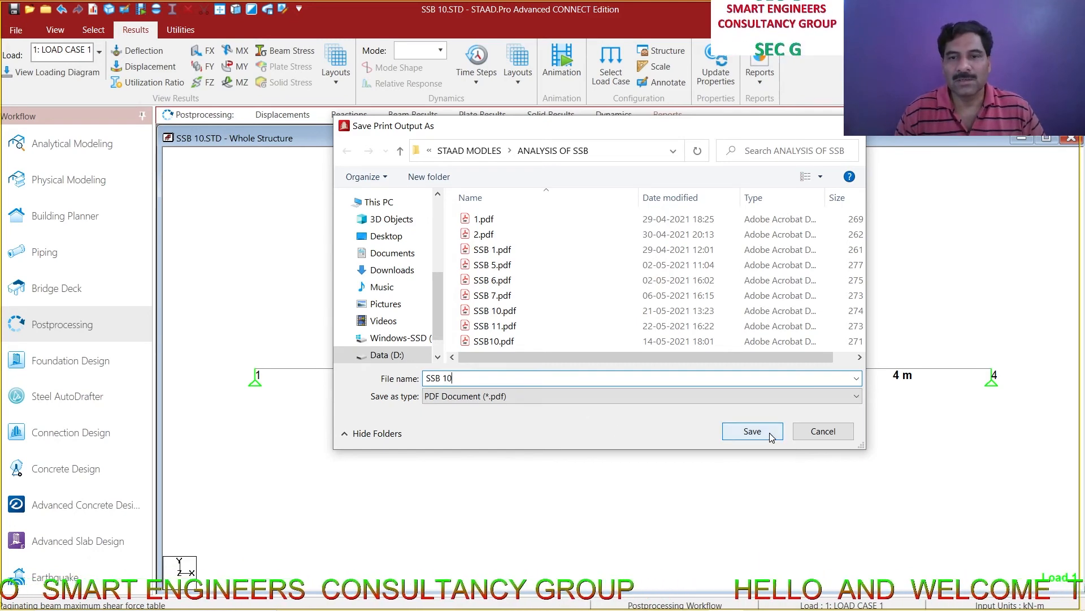
{"action": "left_click", "coordinate": [752, 431]}
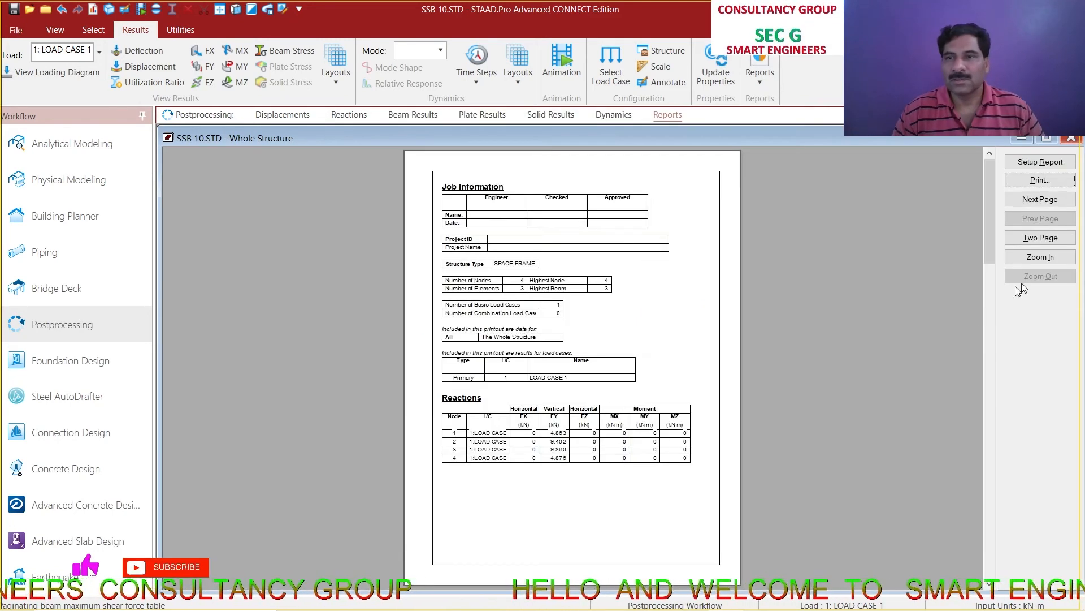
Examine the enlarged report pages in order, covering the reactions, beam end forces, bending moment, maximum shear, shear force and displacement results
{"action": "left_click", "coordinate": [687, 320]}
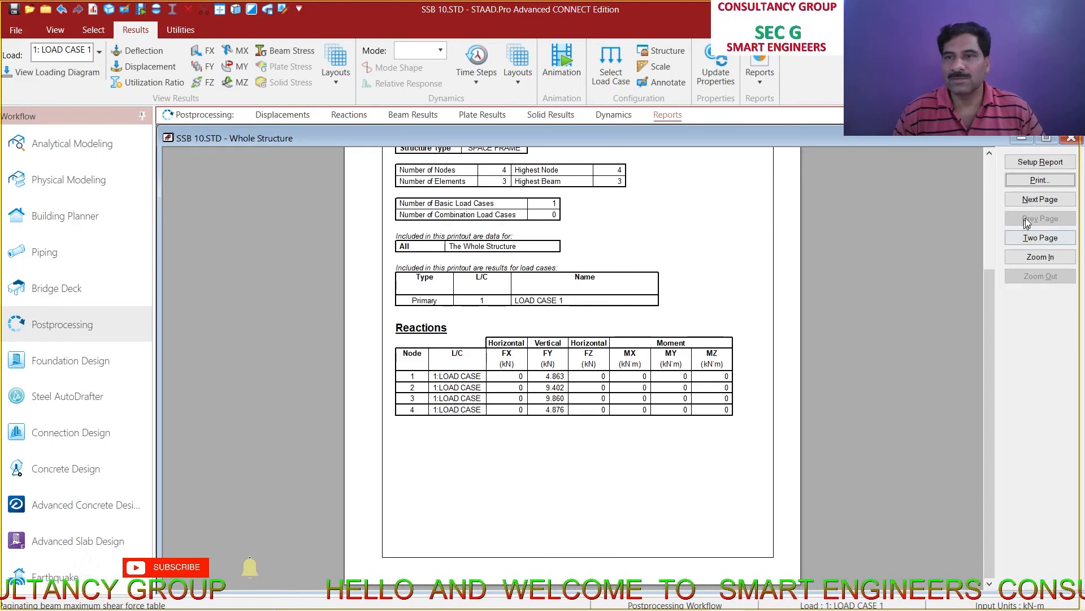
{"action": "left_click", "coordinate": [1040, 199]}
{"action": "scroll", "coordinate": [605, 385], "scroll_direction": "up", "scroll_amount": 3}
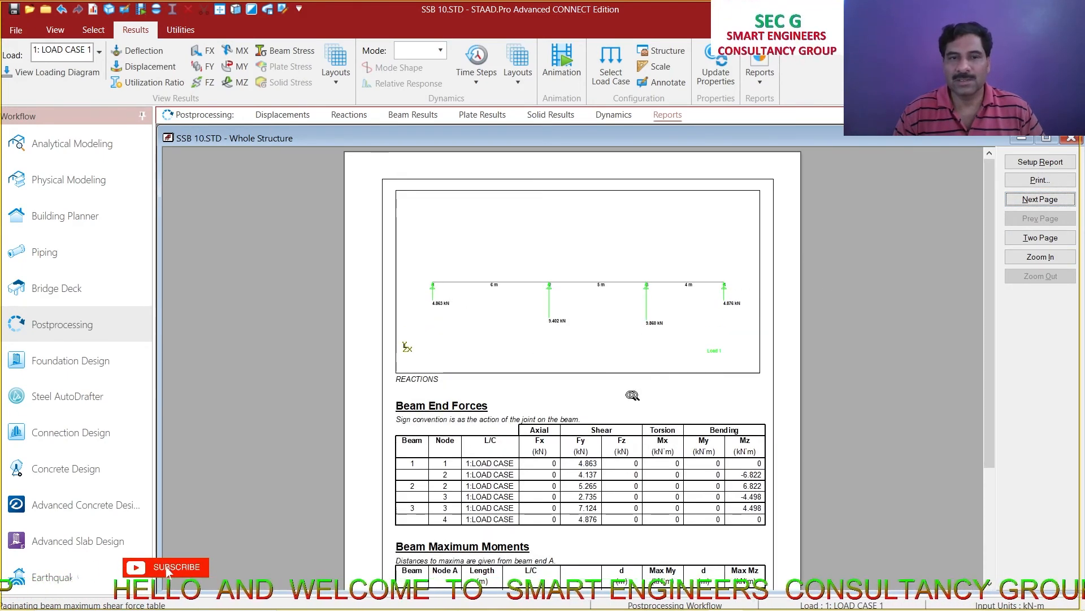
{"action": "scroll", "coordinate": [632, 395], "scroll_direction": "down", "scroll_amount": 3}
{"action": "scroll", "coordinate": [605, 418], "scroll_direction": "up", "scroll_amount": 3}
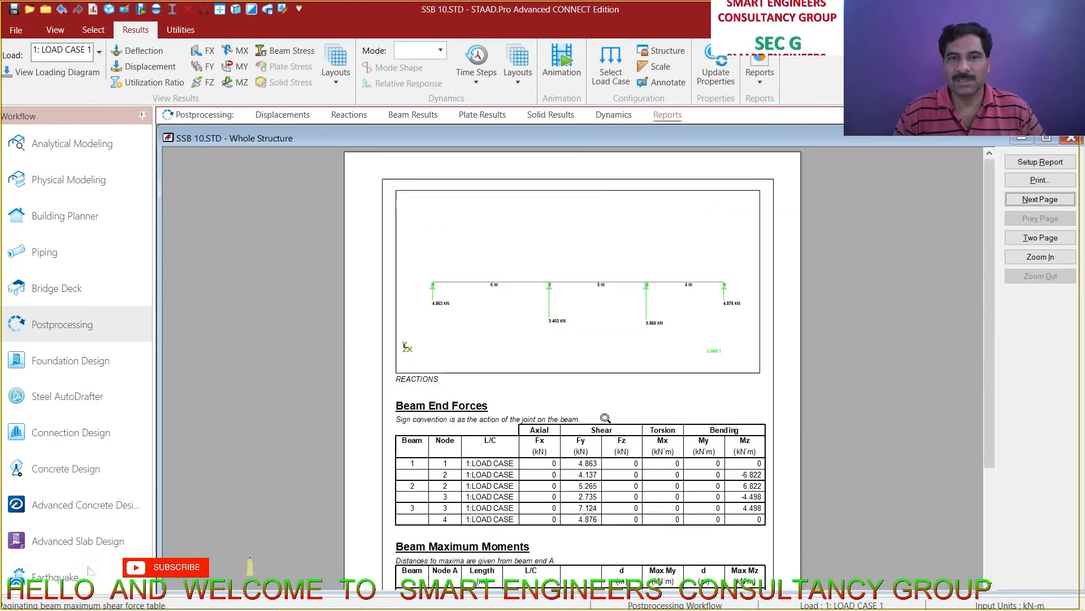
{"action": "left_click", "coordinate": [1040, 199]}
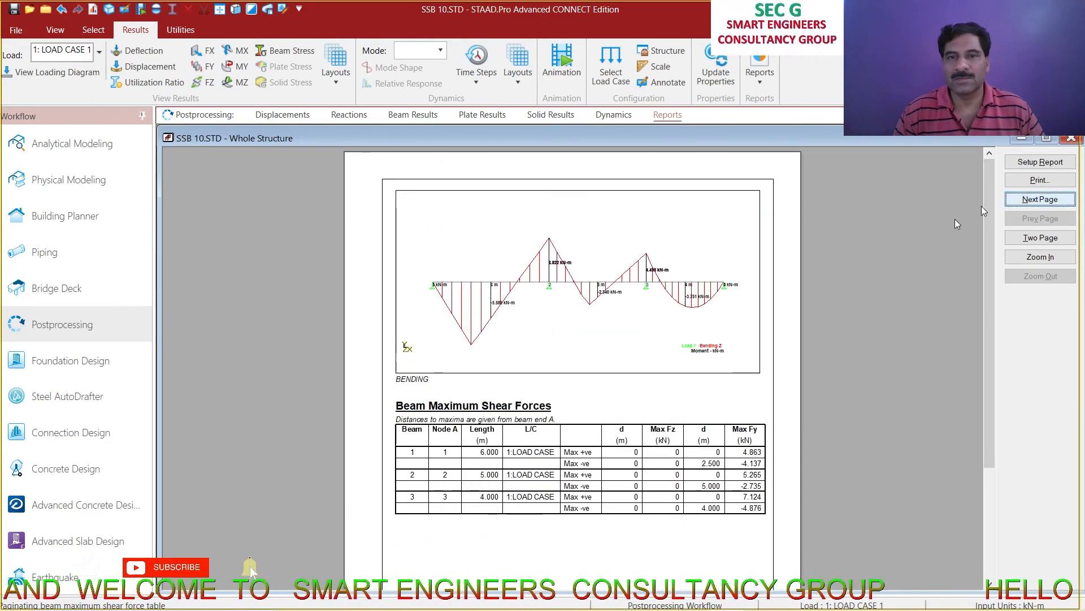
{"action": "scroll", "coordinate": [963, 237], "scroll_direction": "down", "scroll_amount": 3}
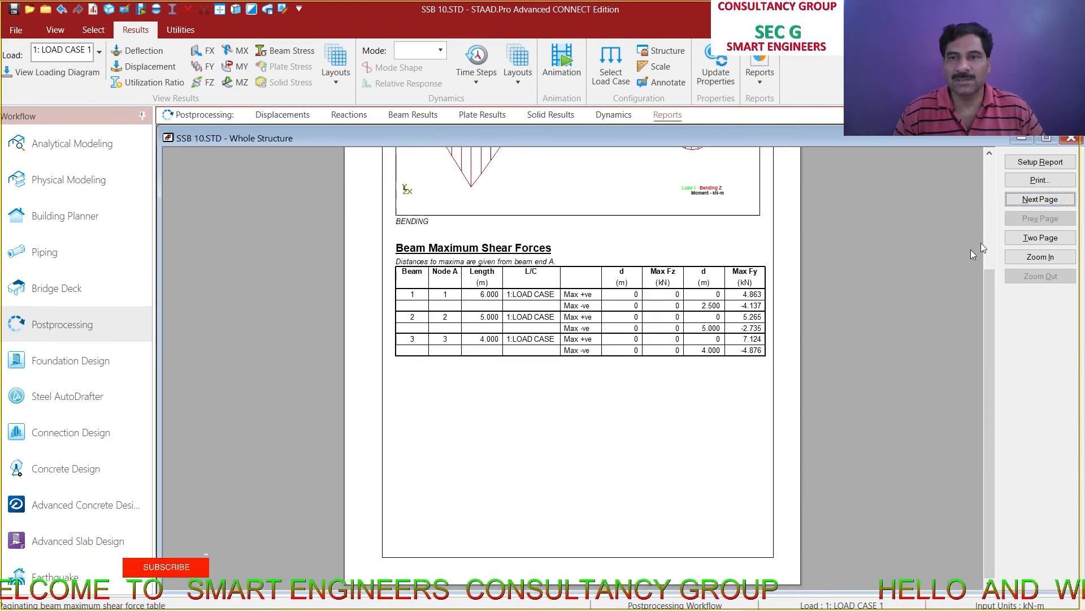
{"action": "left_click", "coordinate": [1039, 199]}
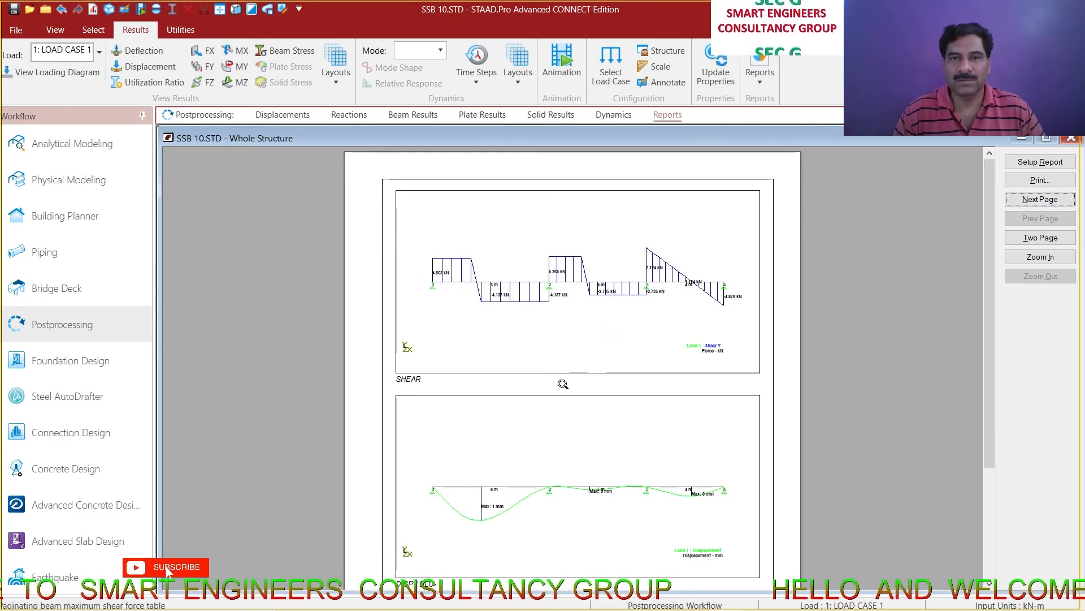